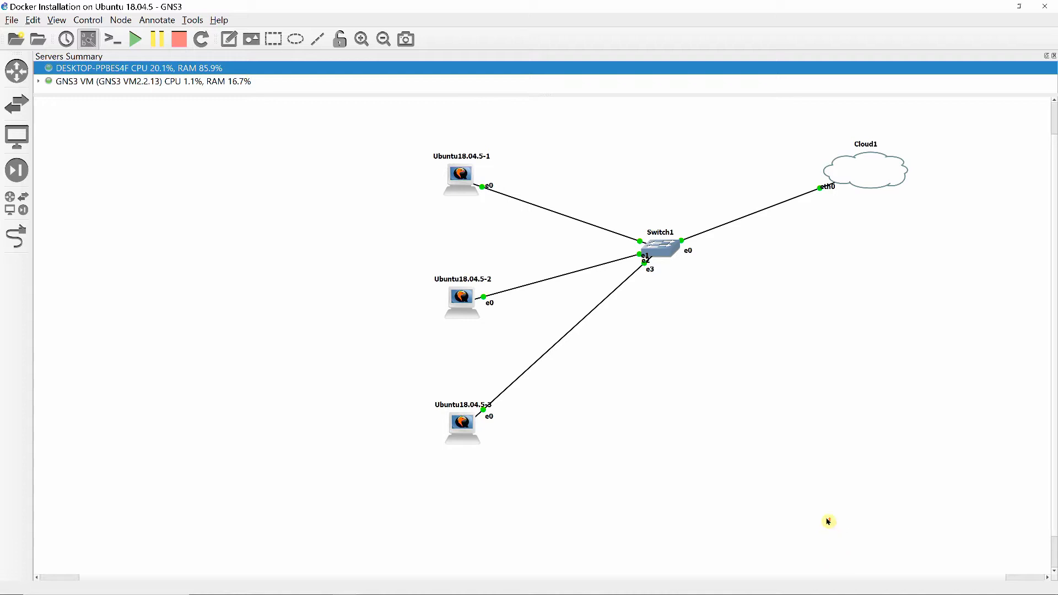
pyautogui.scroll(1, 828, 522)
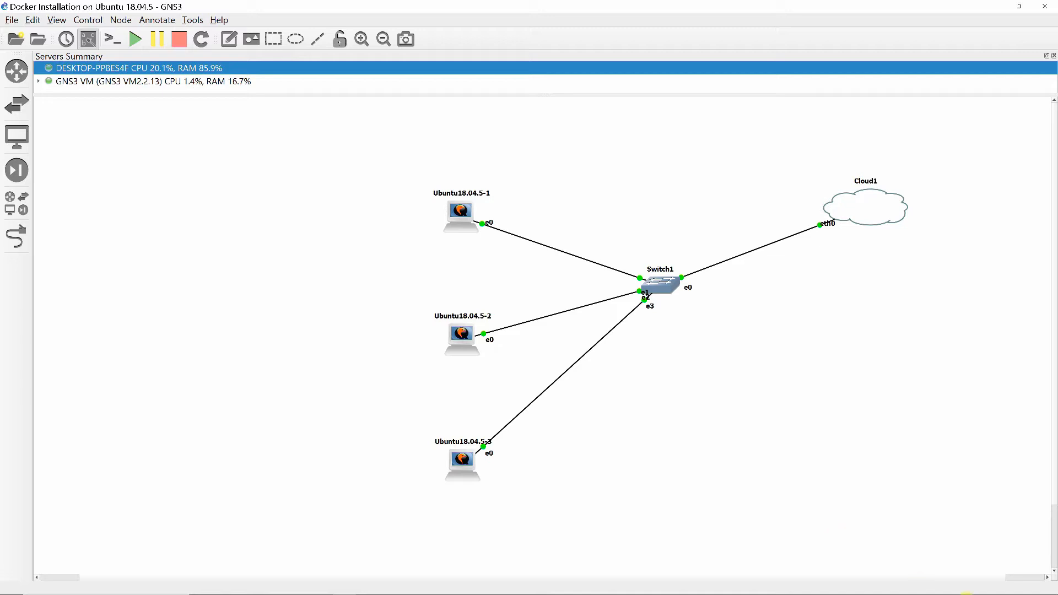
pyautogui.moveTo(957, 594)
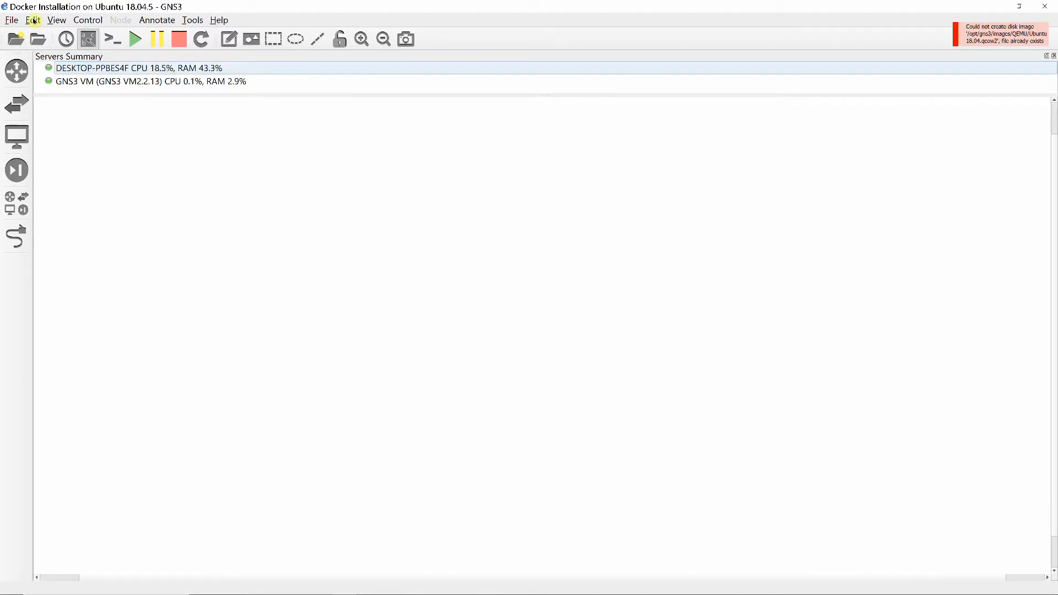
# Start a new QEMU VM template in the preferences, set to run on the GNS3 VM
pyautogui.click(33, 20)
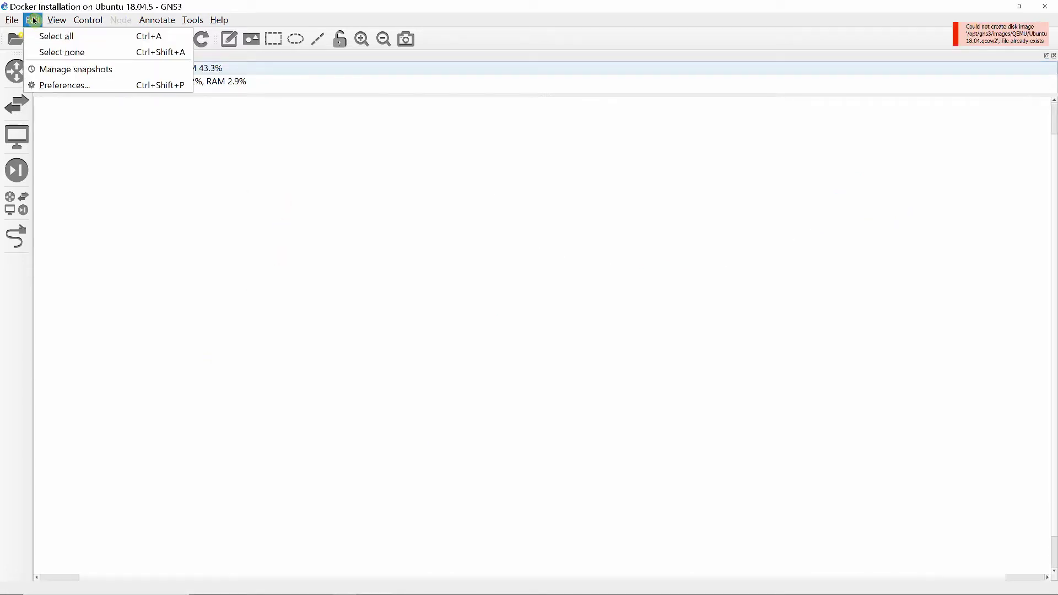
pyautogui.click(61, 84)
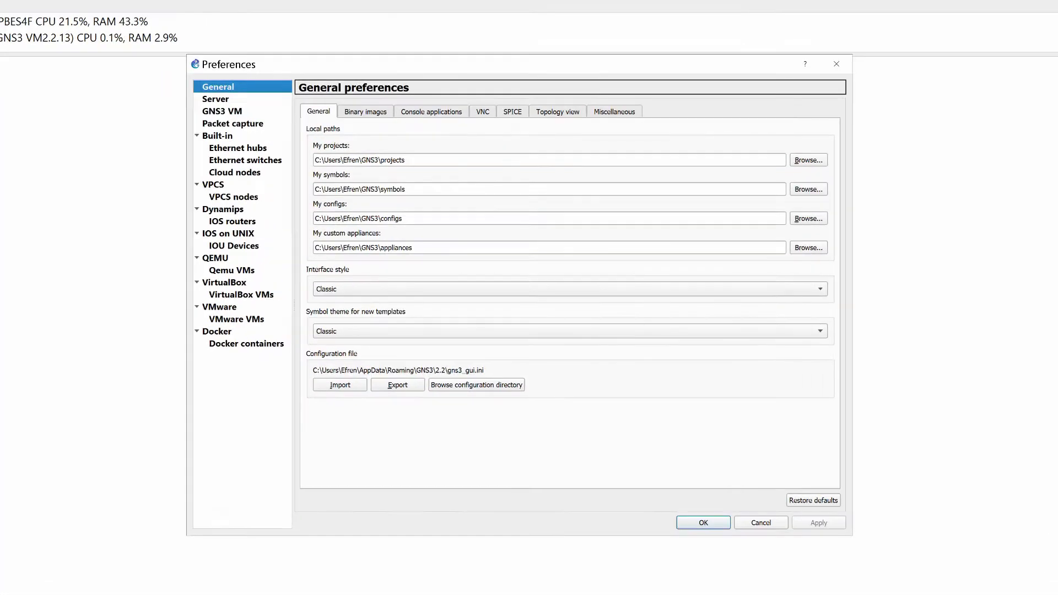
pyautogui.click(208, 270)
pyautogui.click(569, 502)
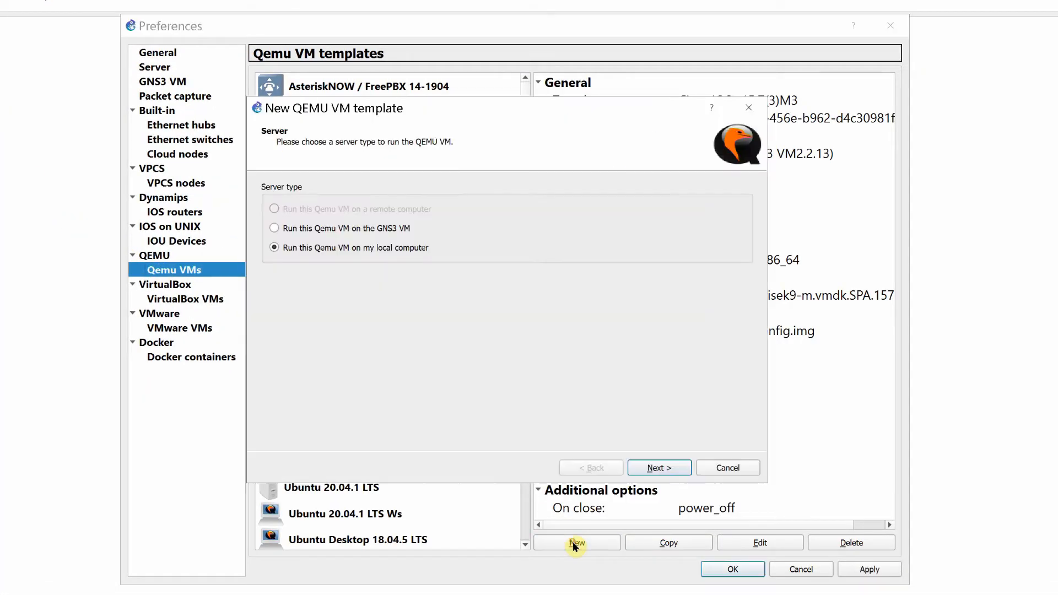
pyautogui.click(275, 229)
pyautogui.click(641, 468)
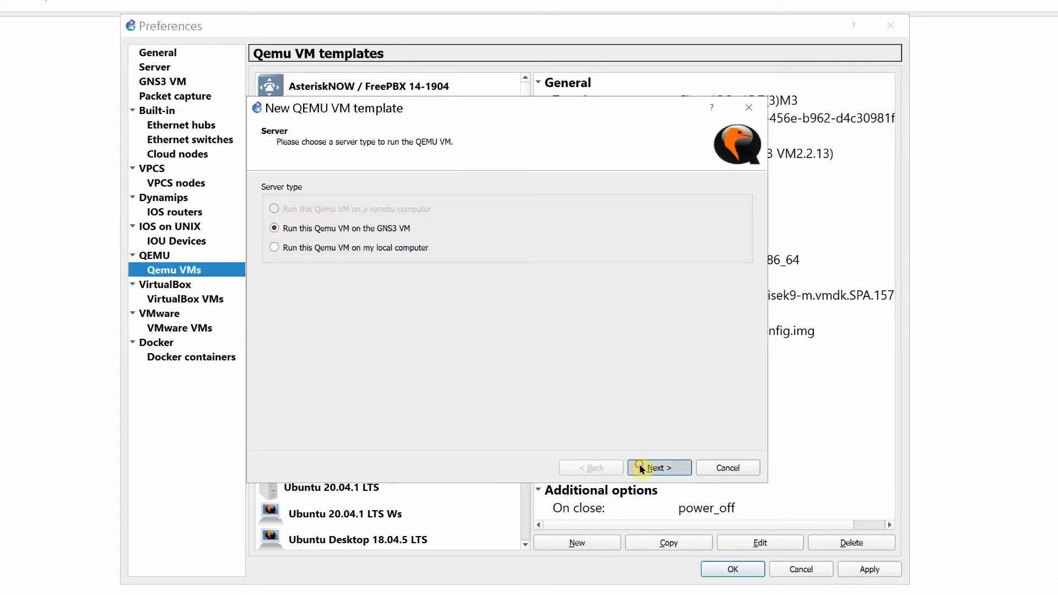
# Name the new QEMU VM template Ubuntu 18.04.5
pyautogui.write('U')
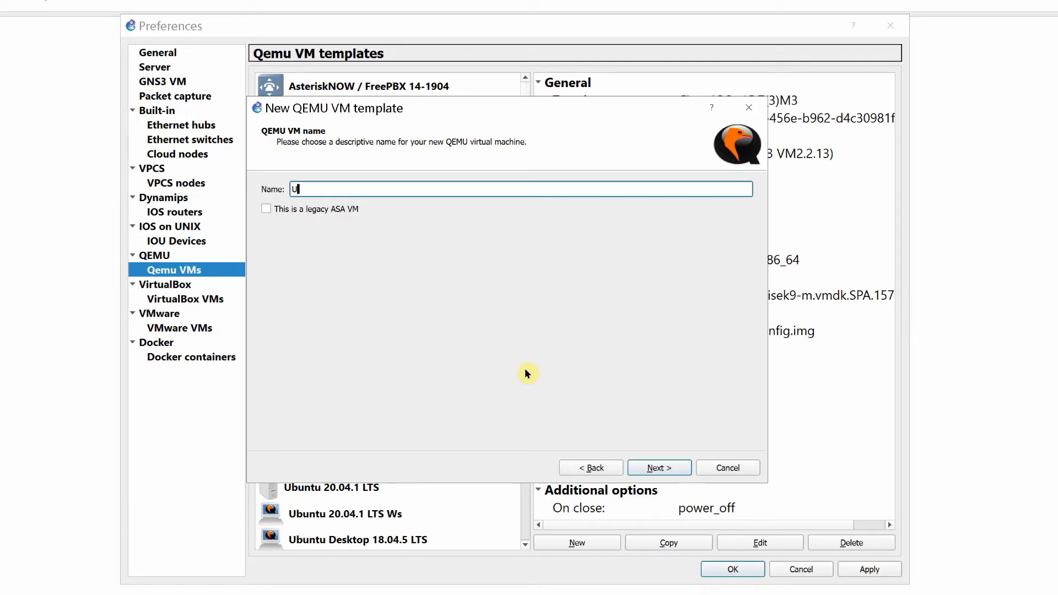
pyautogui.write('buntu 18.04.5')
pyautogui.click(652, 472)
# Set the template's RAM to 2048 MB, keeping the qemu-system-x86_64 binary
pyautogui.press('Delete')
pyautogui.press('Delete')
pyautogui.press('Delete')
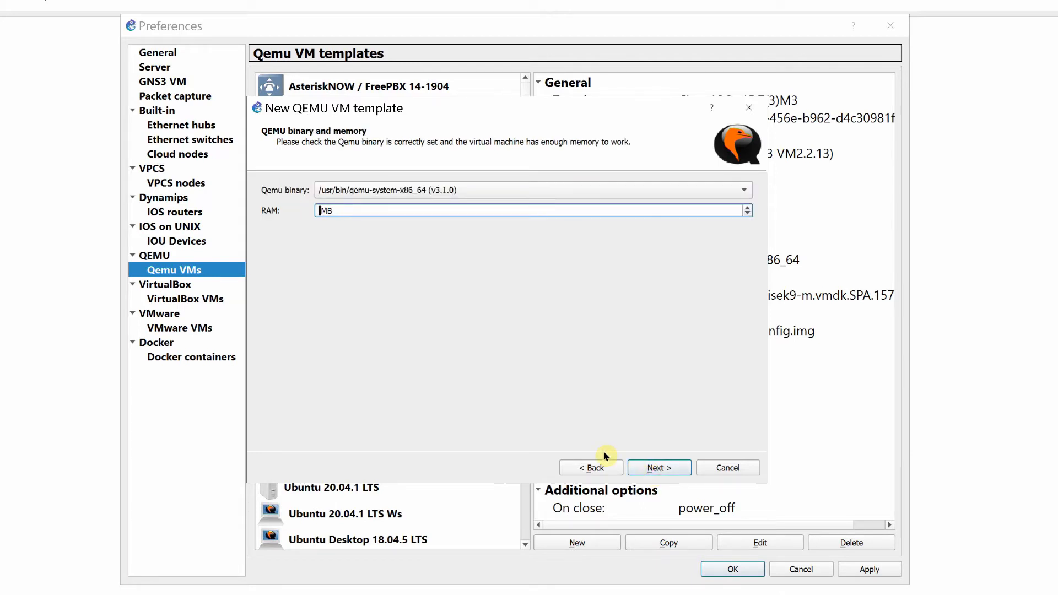
pyautogui.write('2048')
pyautogui.click(656, 468)
# Choose the vnc console type and the existing disk image Ubuntu 18.04.qcow2, and finish creating the template
pyautogui.click(743, 191)
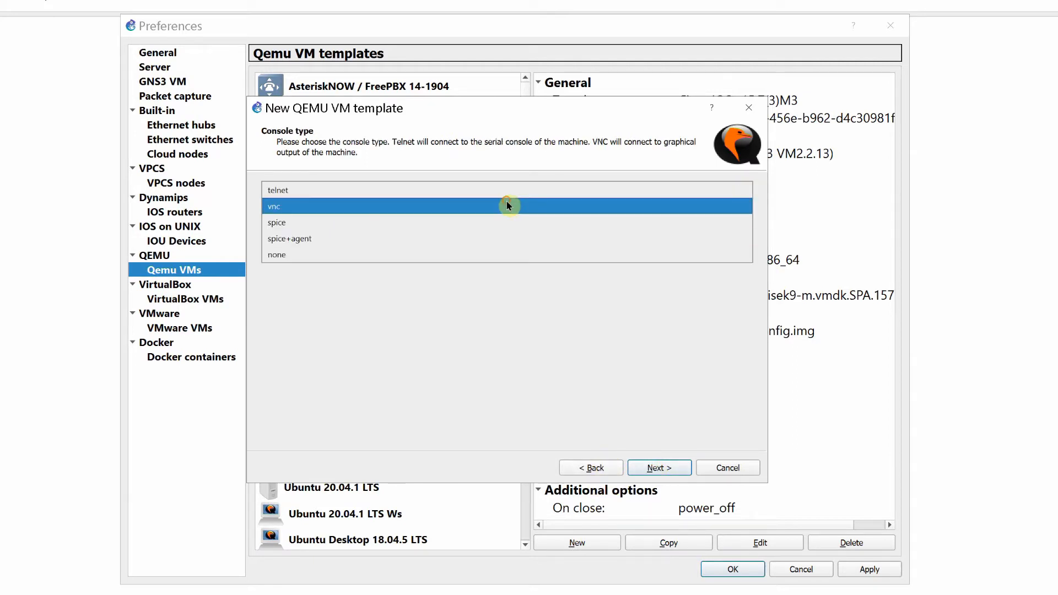
pyautogui.click(508, 205)
pyautogui.click(652, 468)
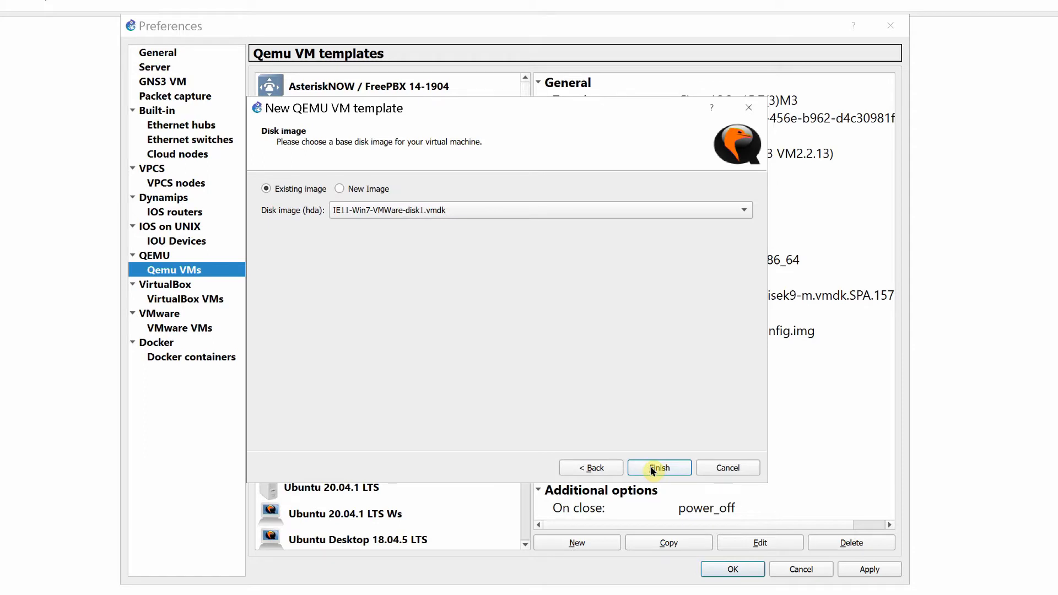
pyautogui.click(742, 211)
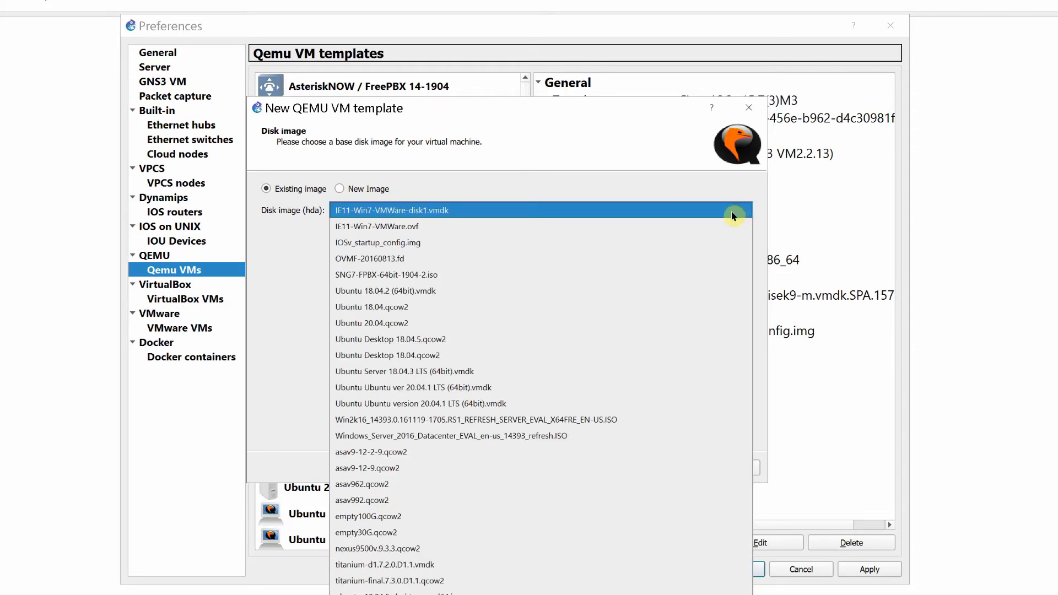
pyautogui.click(401, 309)
pyautogui.click(650, 468)
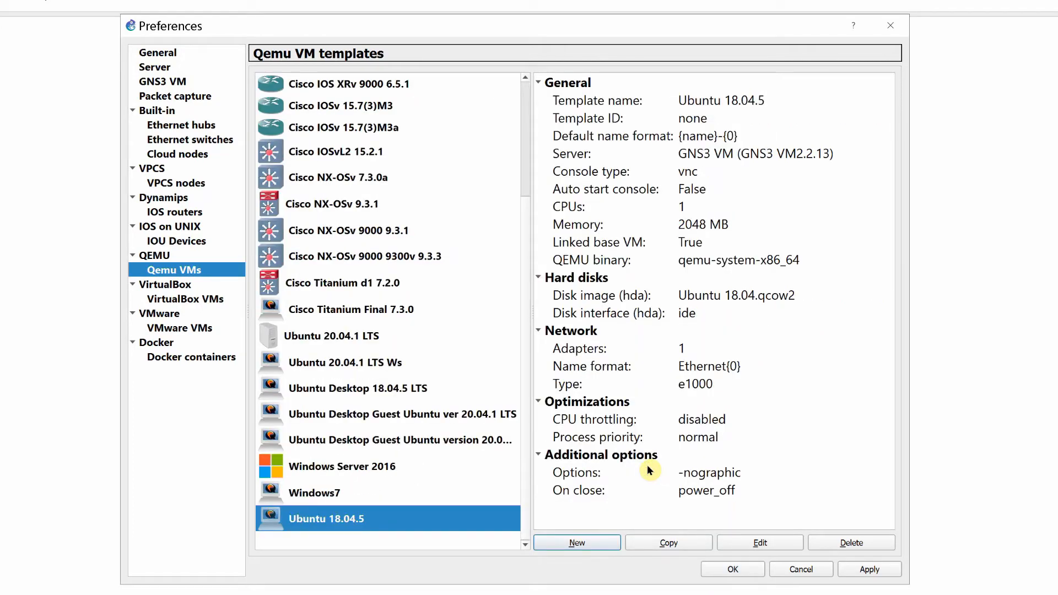
# Edit the Ubuntu 18.04.5 template to use ubuntu-18.04.5-desktop-amd64.iso as its CD/DVD image, and save the preferences
pyautogui.click(760, 544)
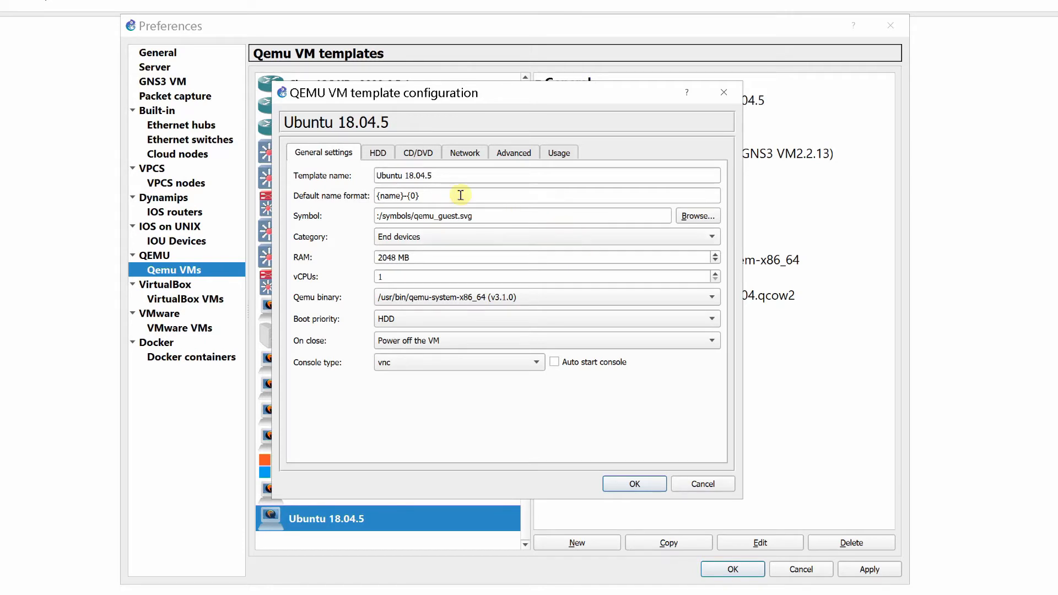
pyautogui.click(378, 153)
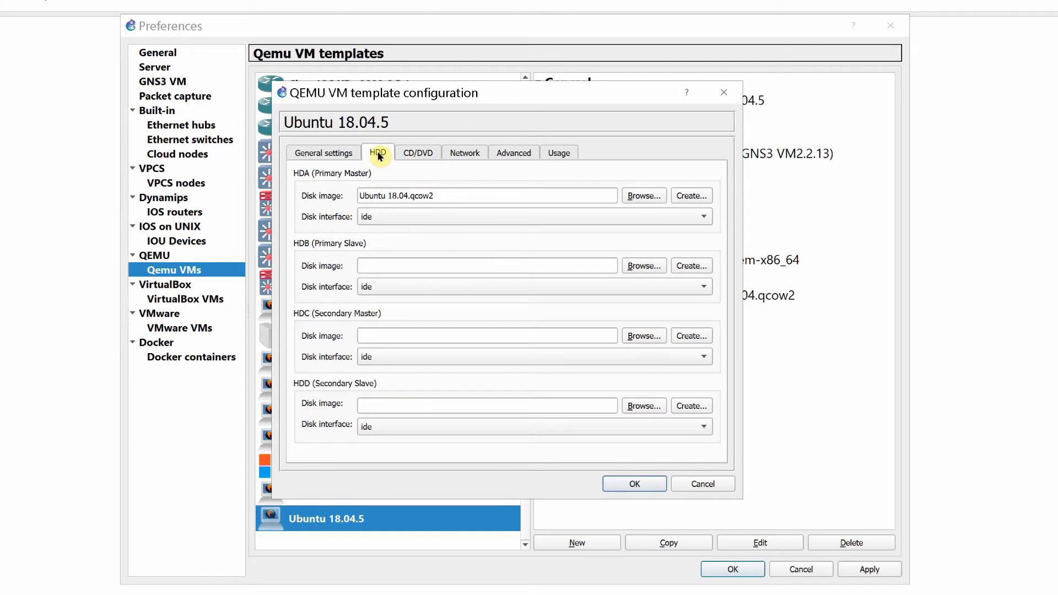
pyautogui.click(412, 156)
pyautogui.click(677, 199)
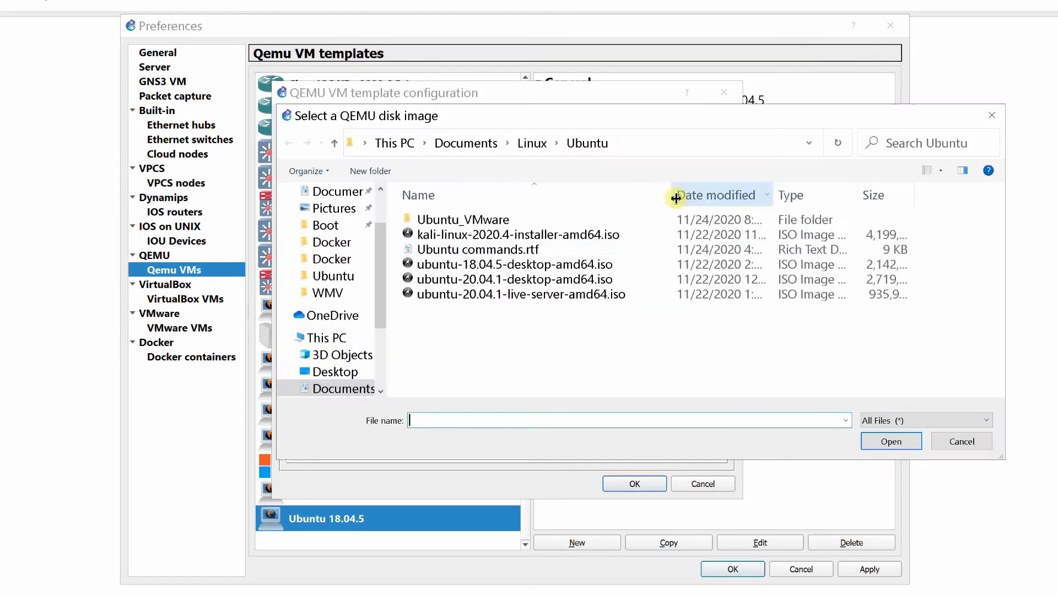
pyautogui.click(550, 269)
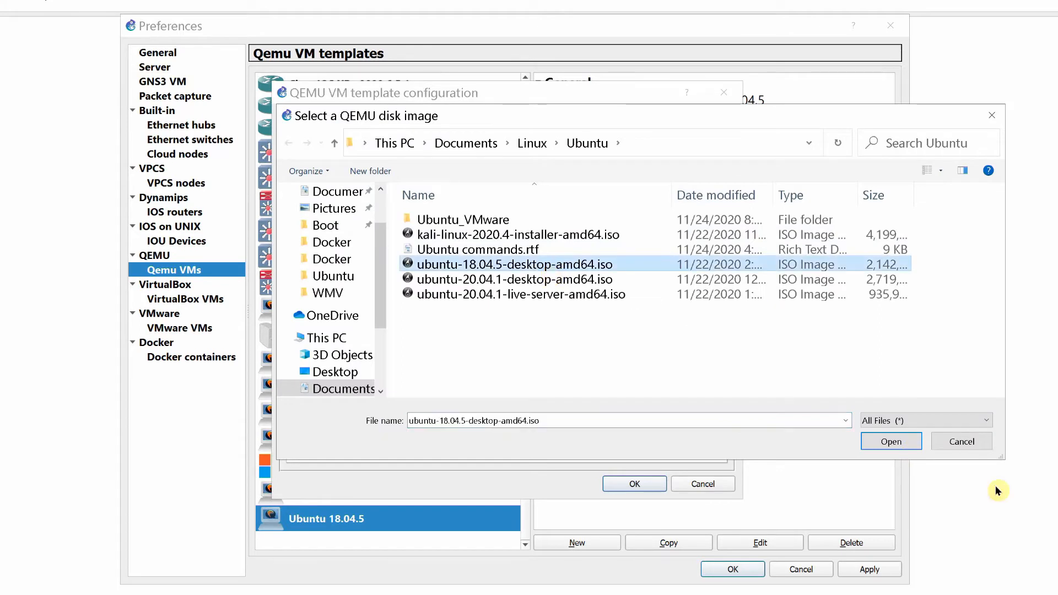
pyautogui.click(892, 445)
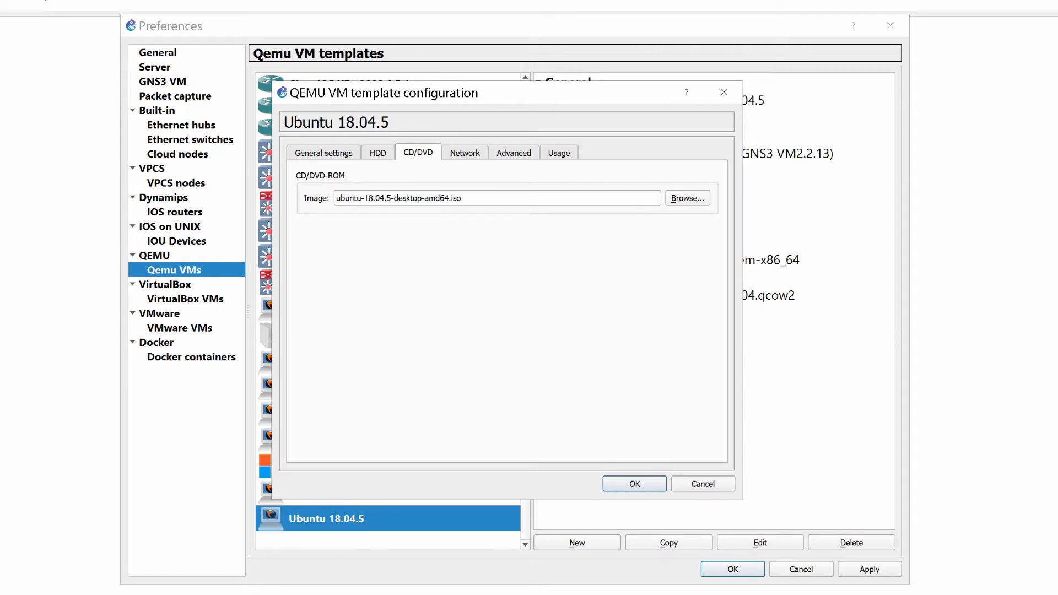
pyautogui.click(635, 485)
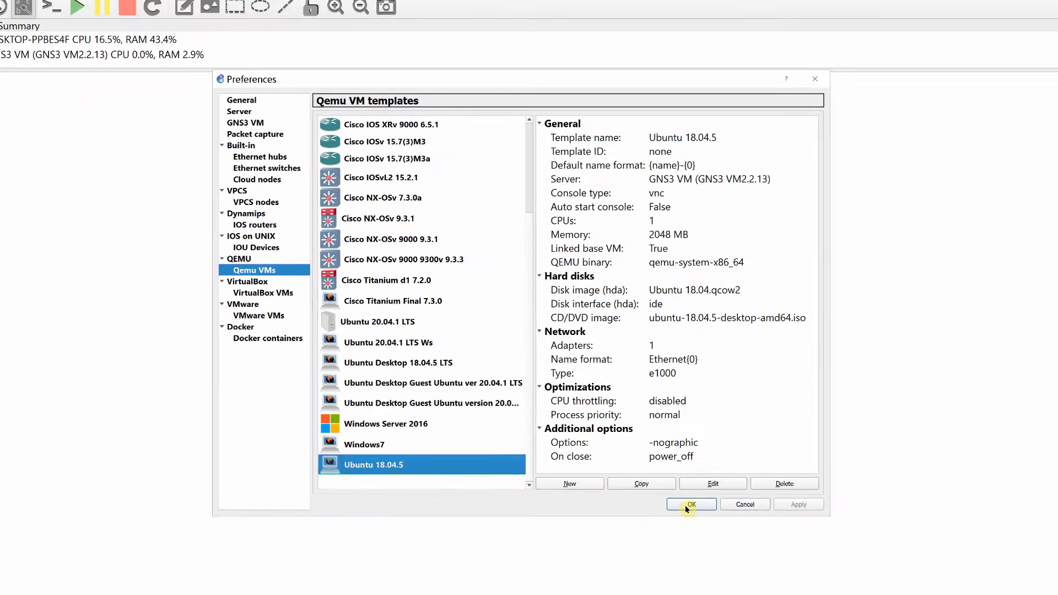
pyautogui.click(724, 557)
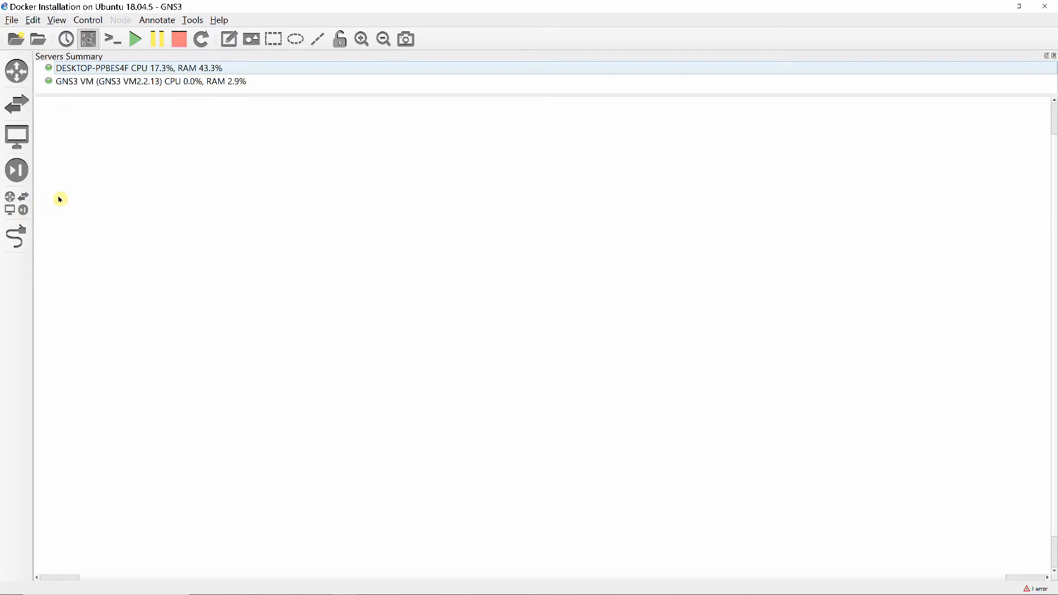
# Place an Ubuntu 18.04.5 node in the workspace and a Cloud node to its right, hosting the cloud on the GNS3 VM
pyautogui.click(12, 143)
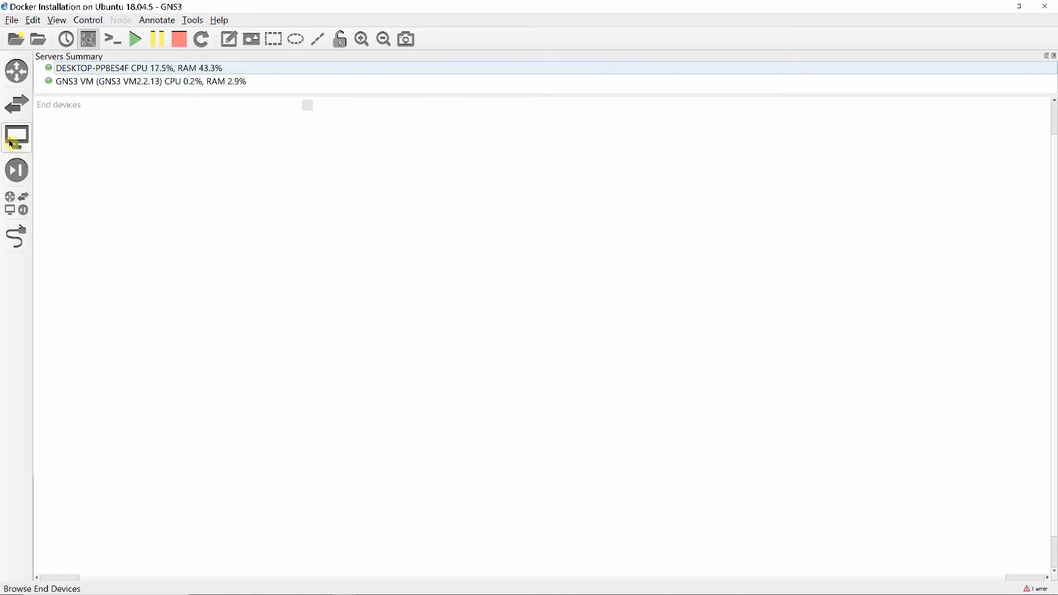
pyautogui.moveTo(53, 395); pyautogui.dragTo(514, 361)
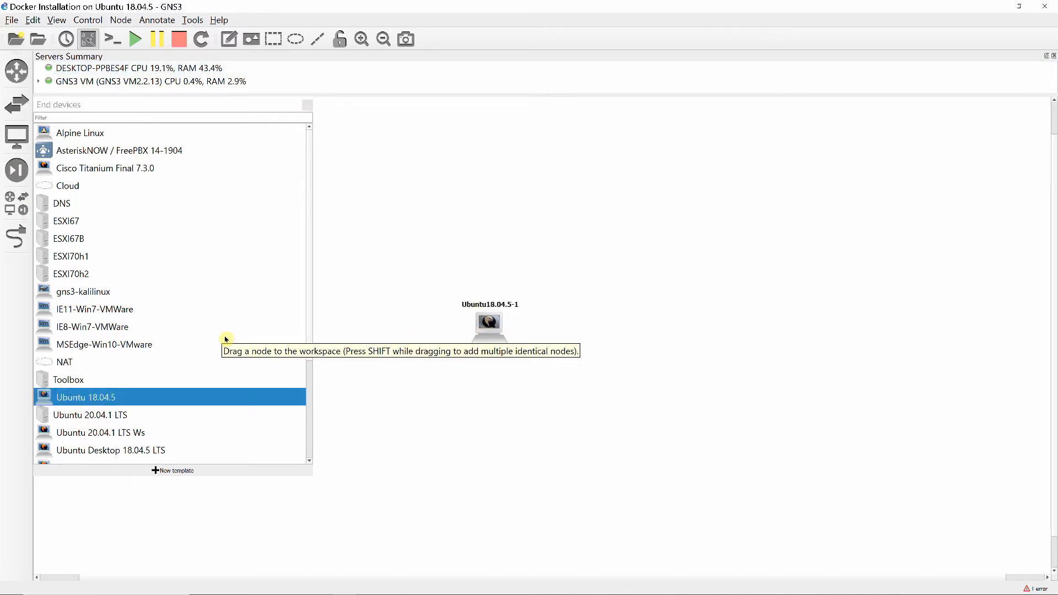
pyautogui.moveTo(69, 187); pyautogui.dragTo(842, 274)
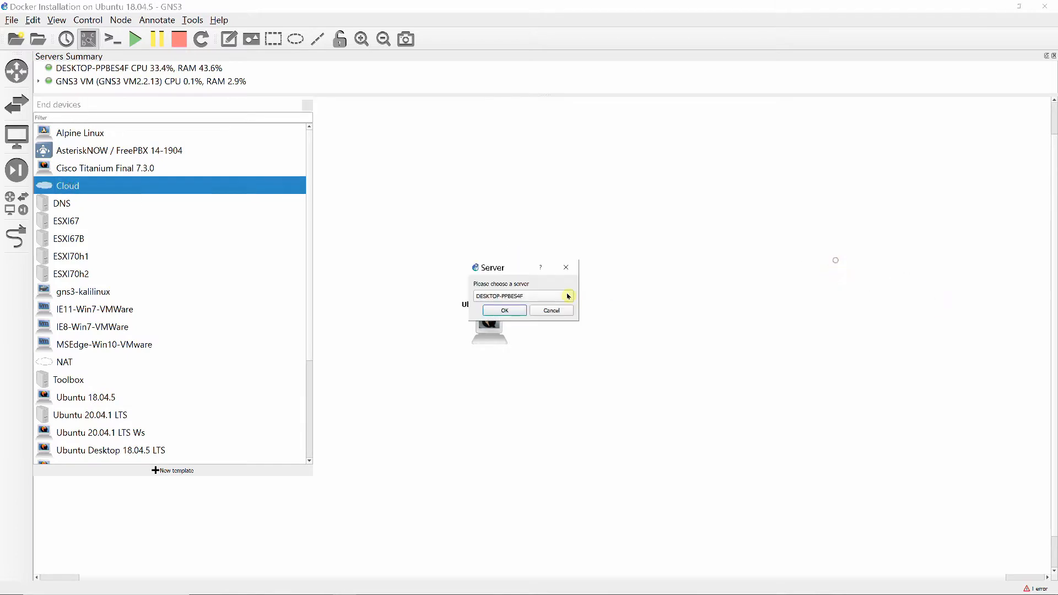
pyautogui.click(567, 296)
pyautogui.click(539, 305)
pyautogui.click(505, 310)
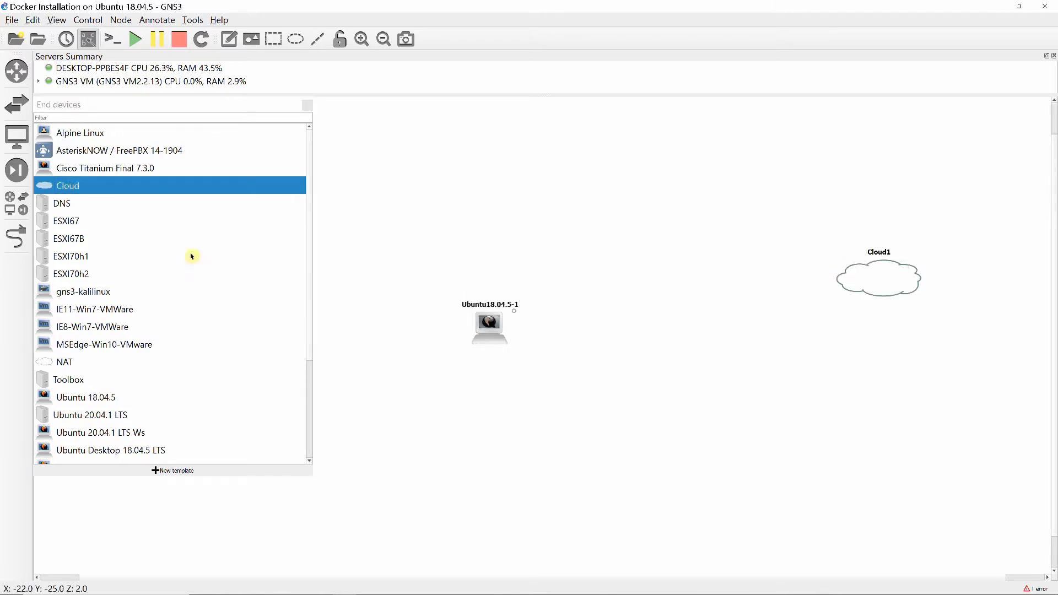
# Add an Ethernet switch hosted on the GNS3 VM and position it between the Ubuntu node and the cloud
pyautogui.click(17, 104)
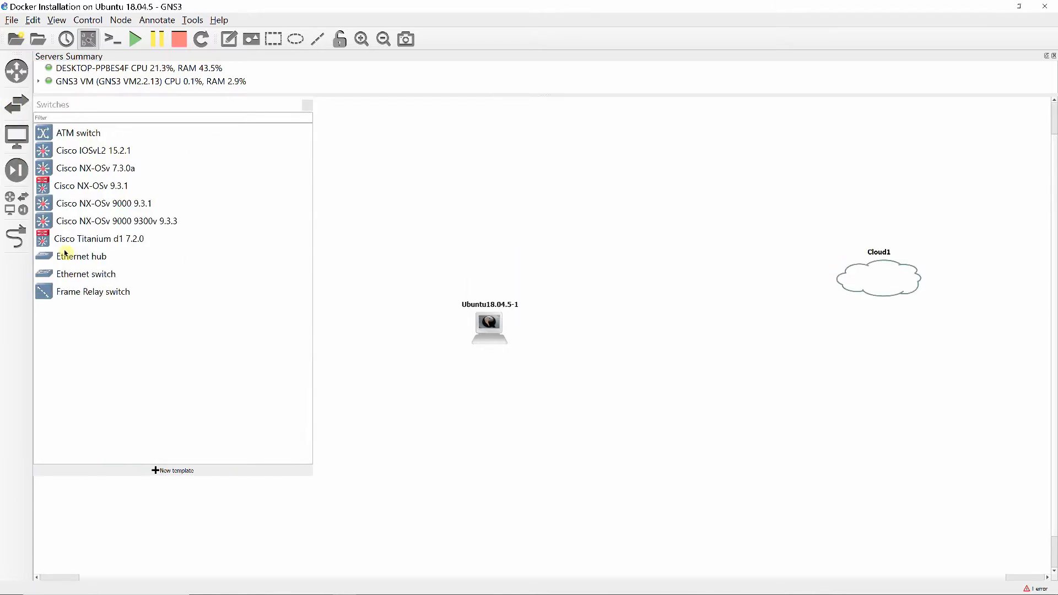
pyautogui.moveTo(77, 274); pyautogui.dragTo(710, 322)
pyautogui.click(567, 296)
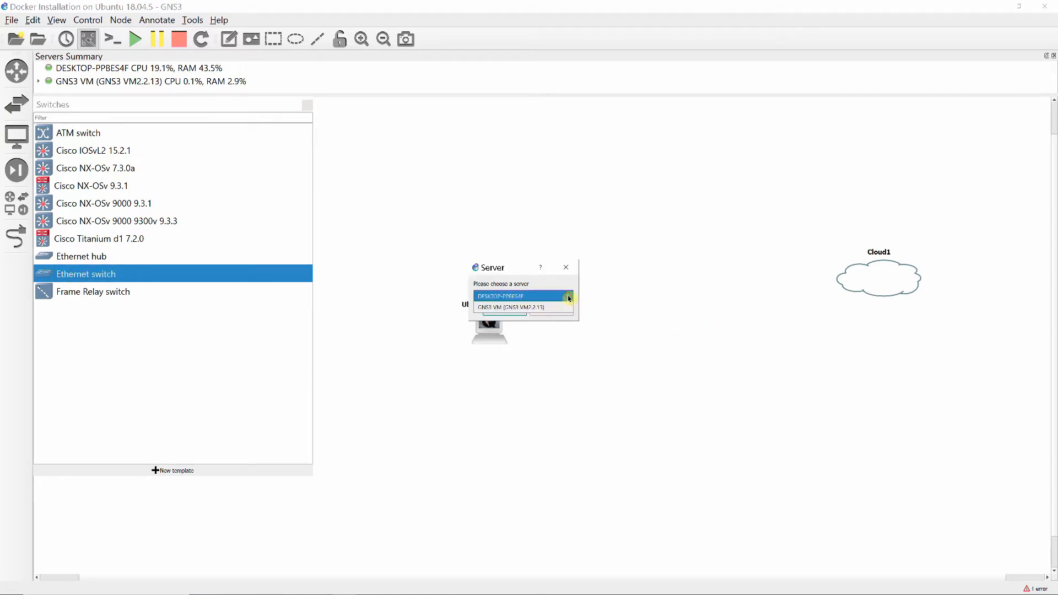
pyautogui.click(543, 304)
pyautogui.click(505, 311)
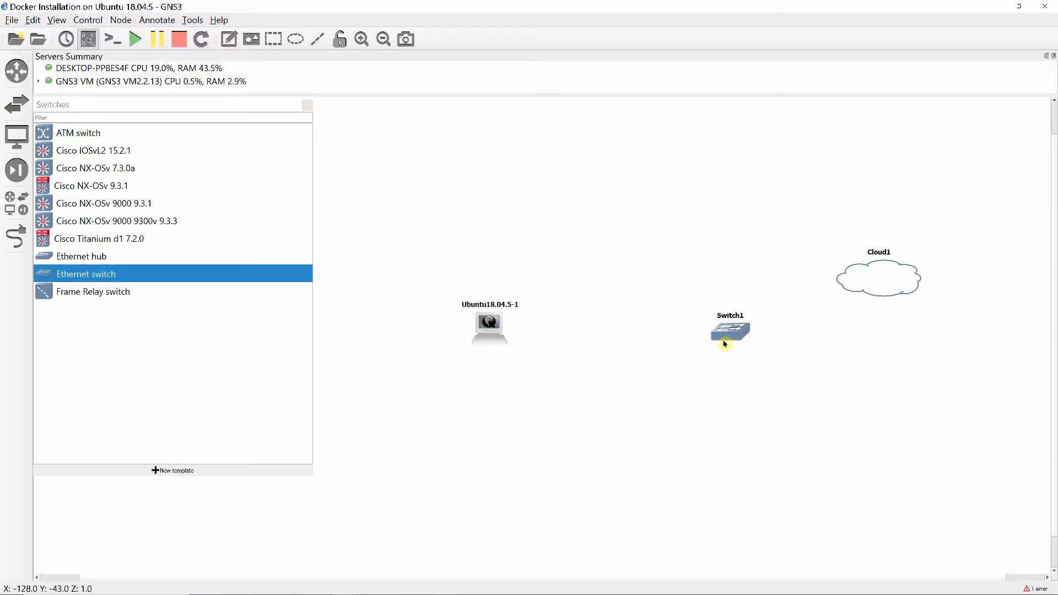
pyautogui.moveTo(726, 337); pyautogui.dragTo(650, 329)
# Link the Ubuntu node's e0 to Switch1's e1, and Switch1's e0 to Cloud1's eth0
pyautogui.click(9, 238)
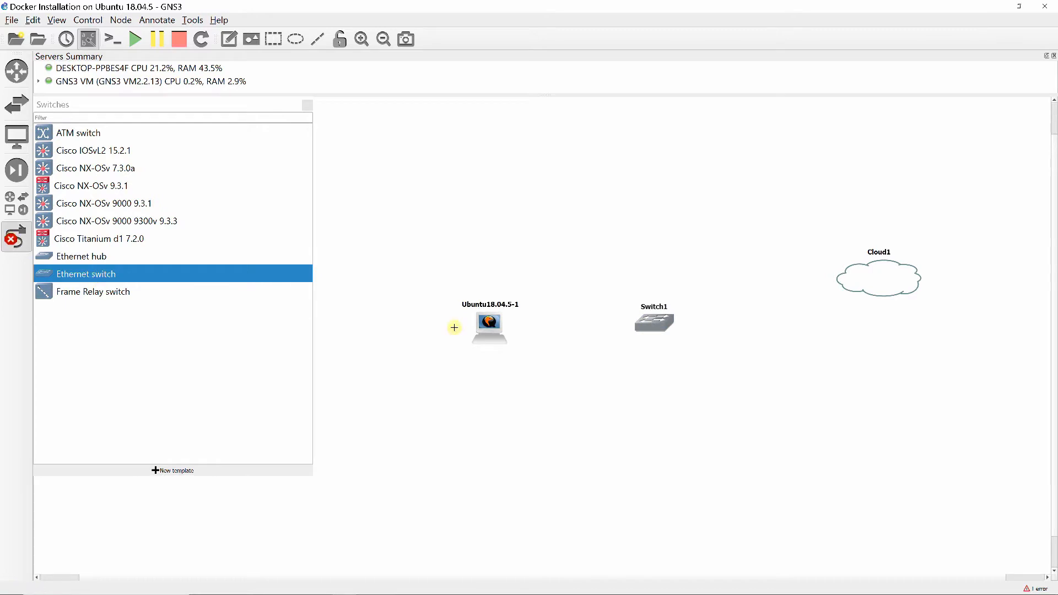
pyautogui.click(502, 329)
pyautogui.click(515, 334)
pyautogui.click(661, 331)
pyautogui.click(661, 333)
pyautogui.click(663, 324)
pyautogui.click(673, 334)
pyautogui.click(858, 290)
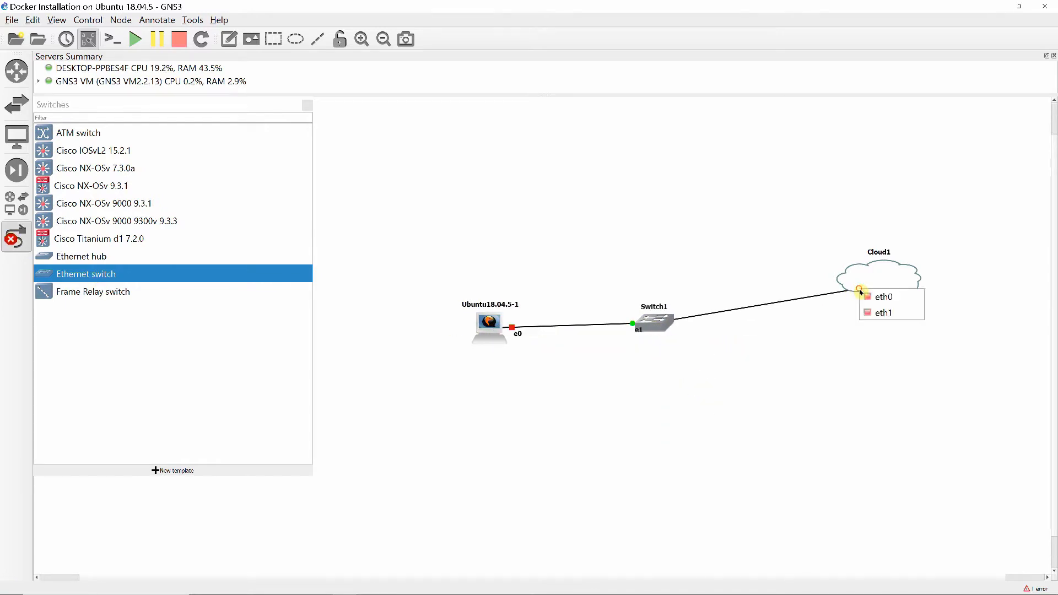
pyautogui.click(865, 295)
pyautogui.press('Escape')
# Start the Ubuntu18.04.5-1 node and open its console
pyautogui.rightClick(488, 329)
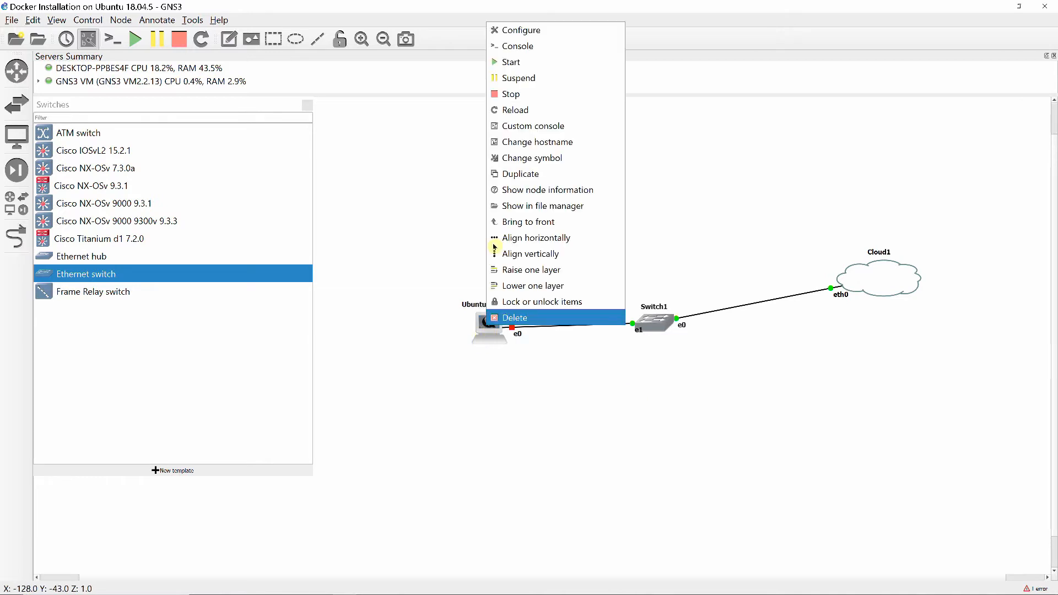
pyautogui.click(497, 63)
pyautogui.click(305, 109)
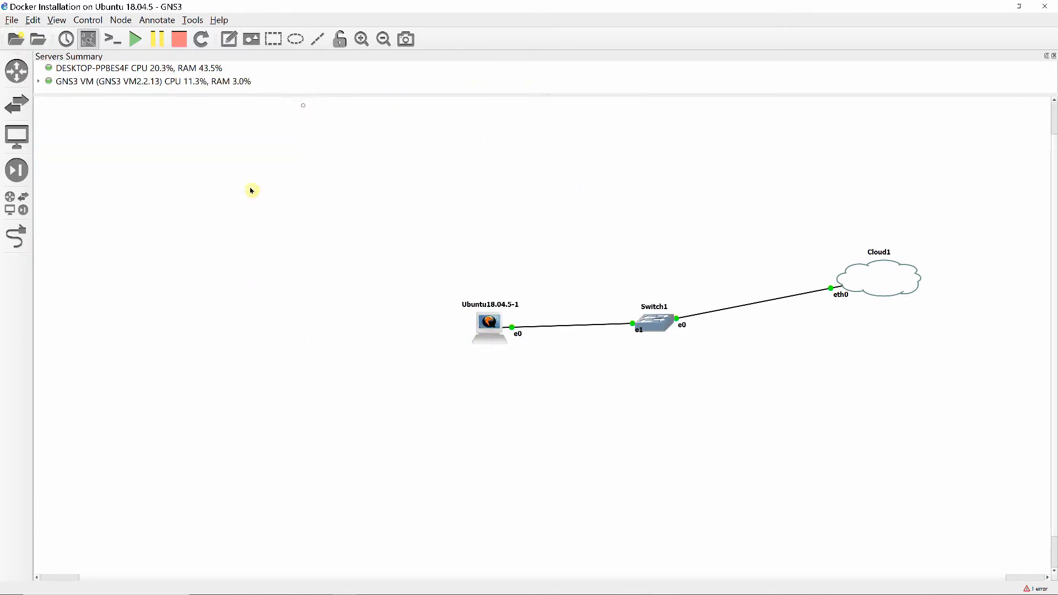
pyautogui.doubleClick(488, 321)
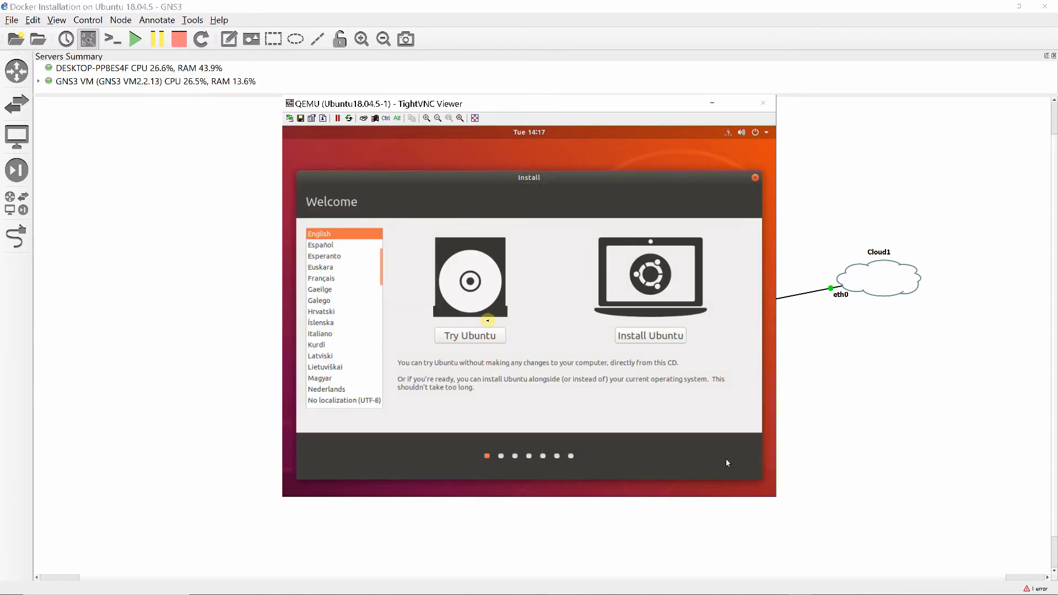
# Start the Ubuntu installation with the English (US) keyboard layout, erase the disk and confirm writing the changes
pyautogui.click(631, 338)
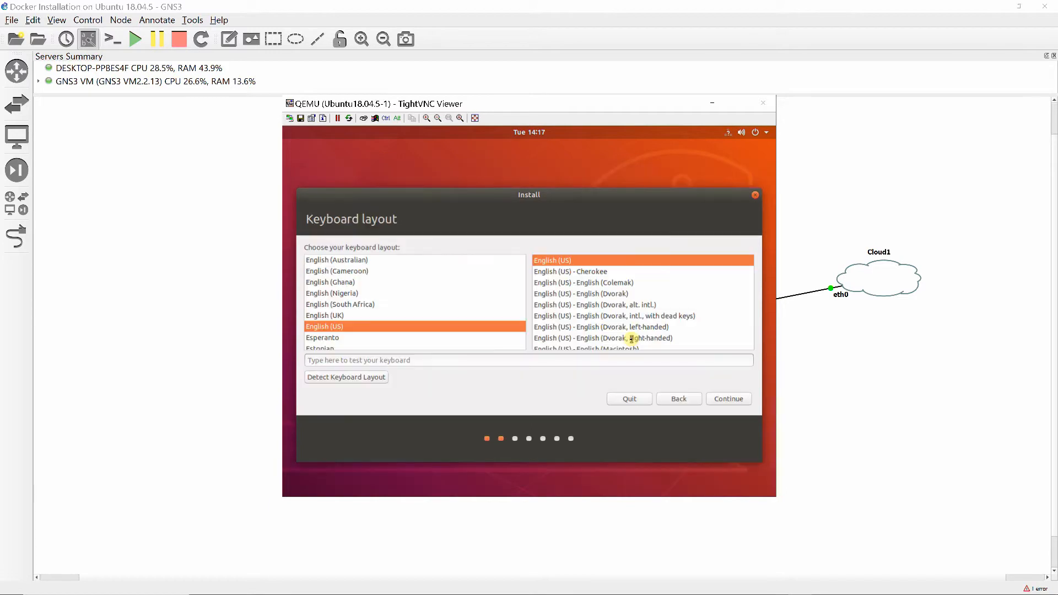
pyautogui.click(720, 399)
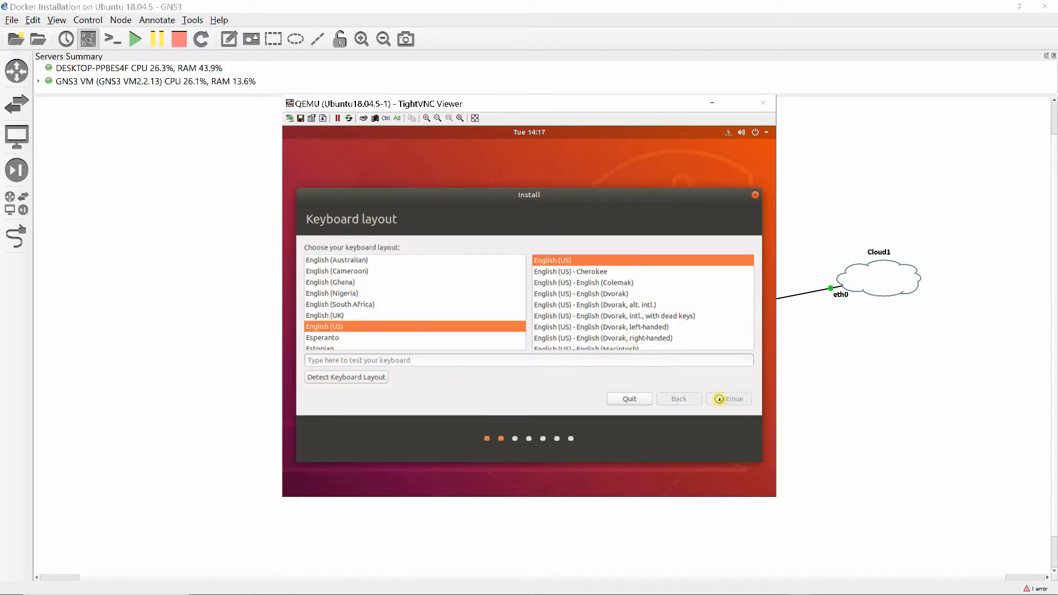
pyautogui.click(720, 400)
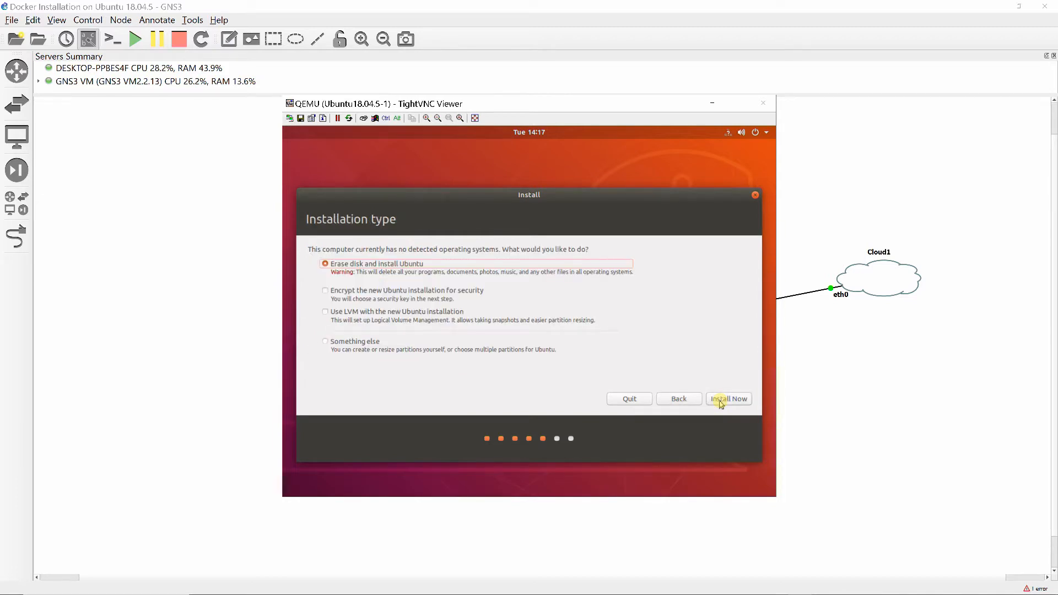
pyautogui.click(720, 401)
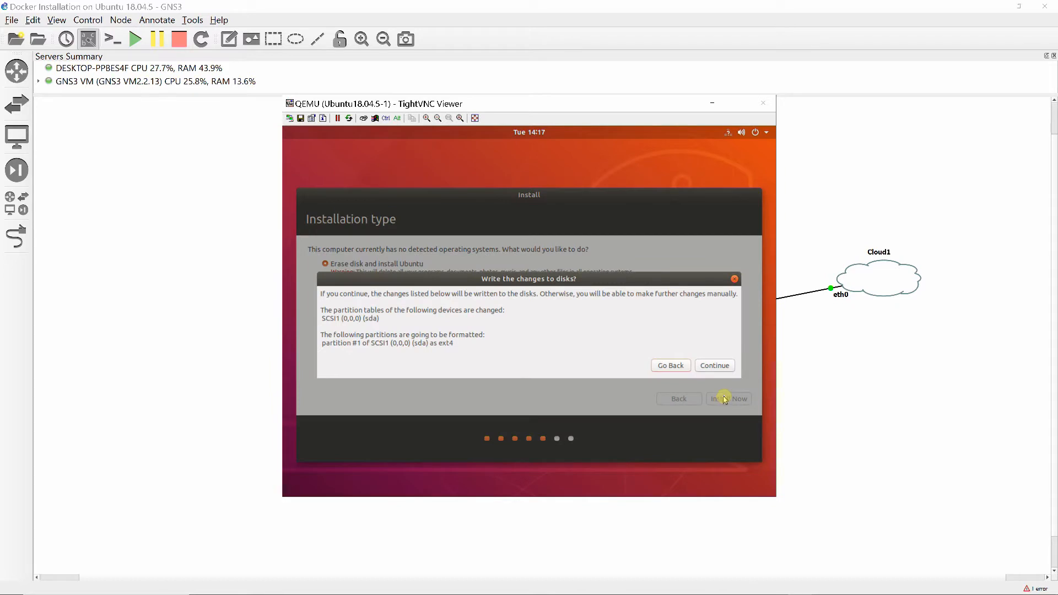
pyautogui.click(711, 366)
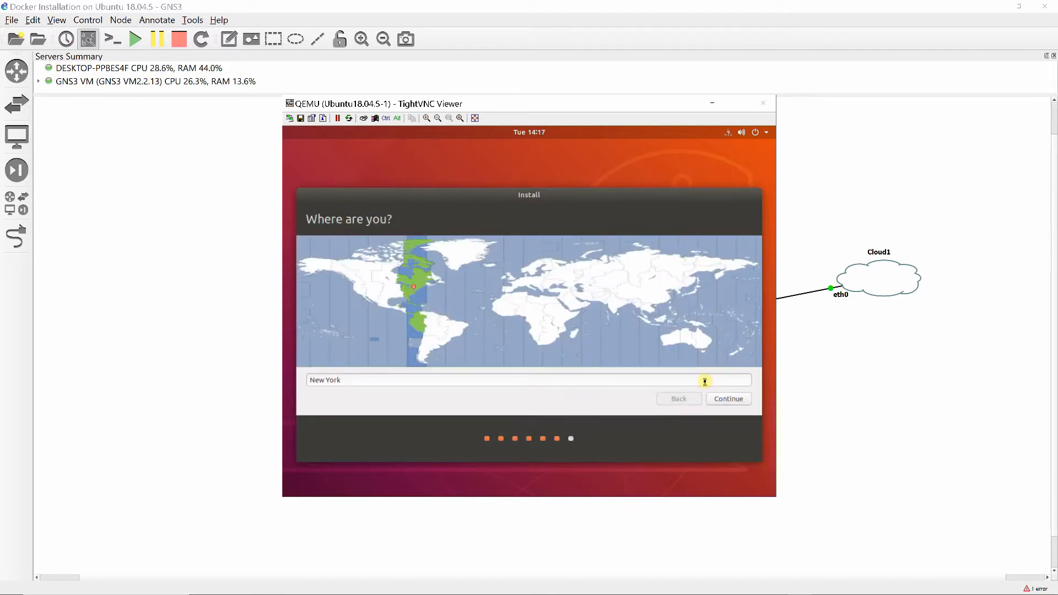
# Set the installation's time zone location to Los Angeles Time and continue to the user details
pyautogui.click(643, 383)
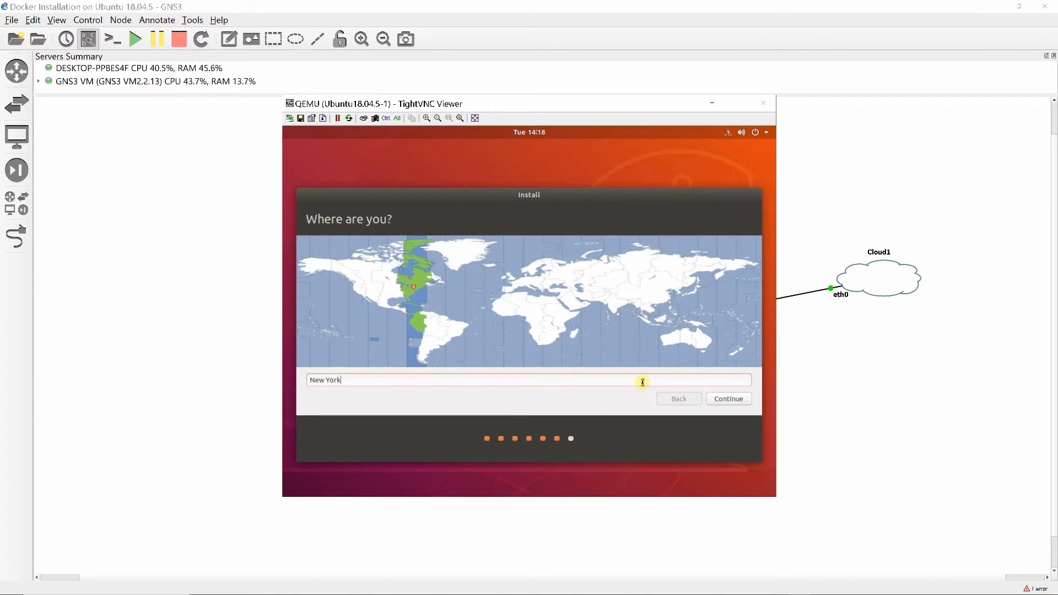
pyautogui.press('BackSpace')
pyautogui.press('BackSpace')
pyautogui.press('BackSpace')
pyautogui.press('BackSpace')
pyautogui.press('BackSpace')
pyautogui.press('BackSpace')
pyautogui.press('BackSpace')
pyautogui.press('BackSpace')
pyautogui.write('lod')
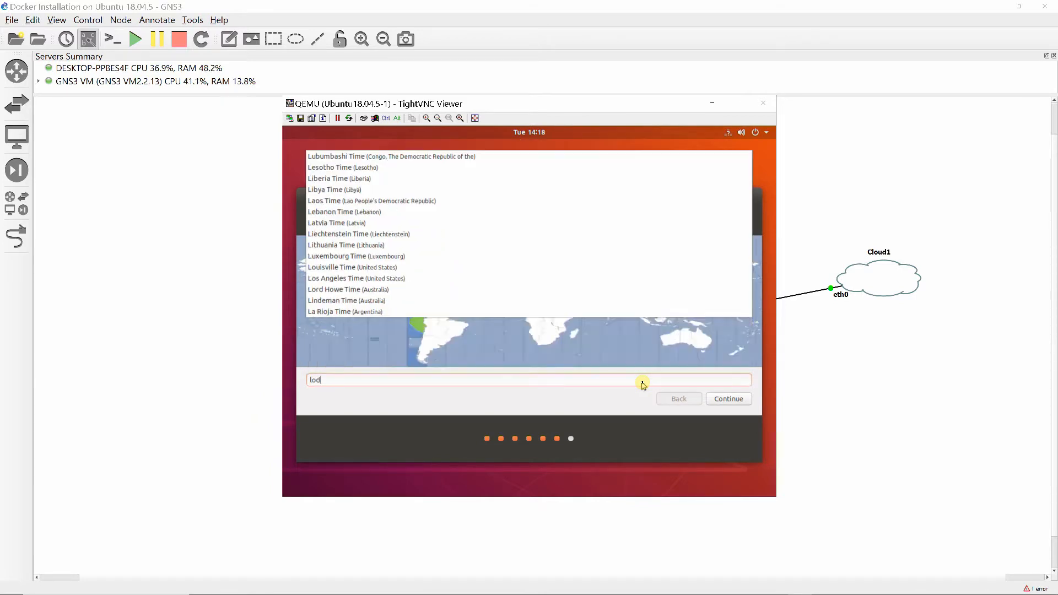
pyautogui.press('BackSpace')
pyautogui.write('s')
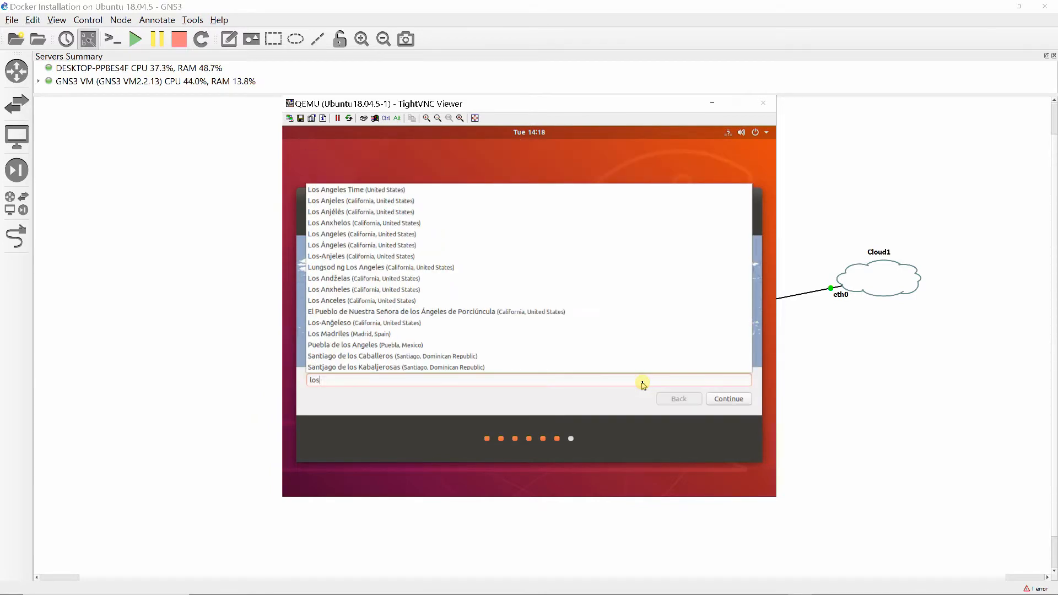
pyautogui.click(405, 190)
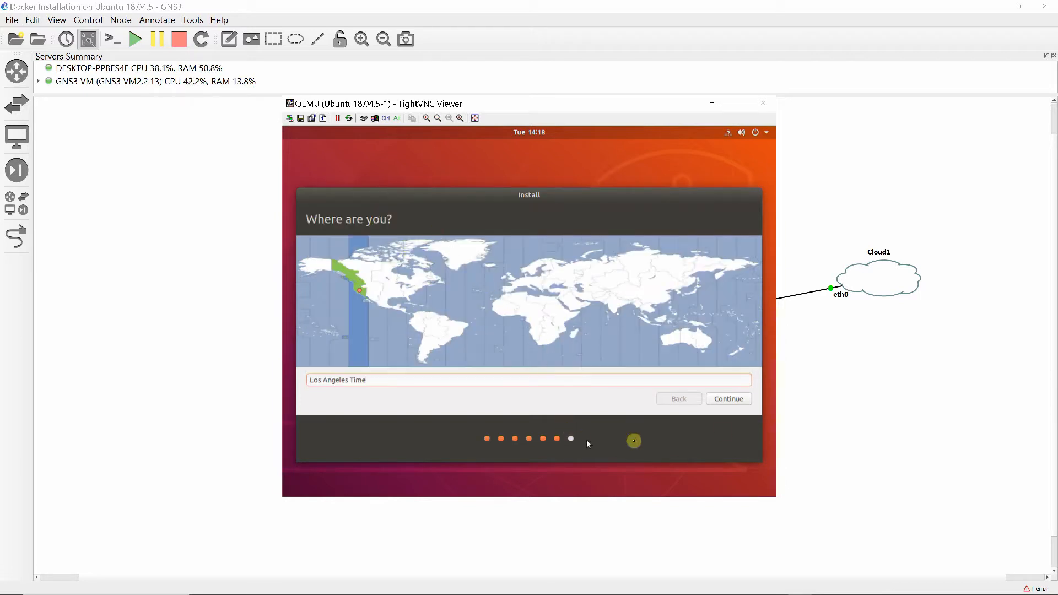
pyautogui.click(728, 401)
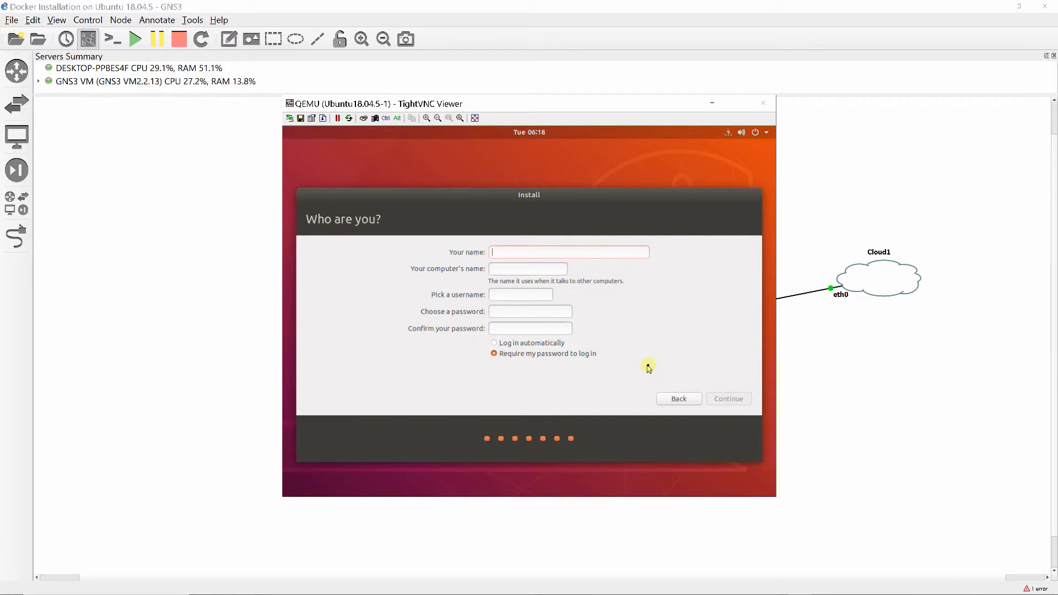
# Enter the user's name and set the computer's name to Ubuntu18s1
pyautogui.write('E')
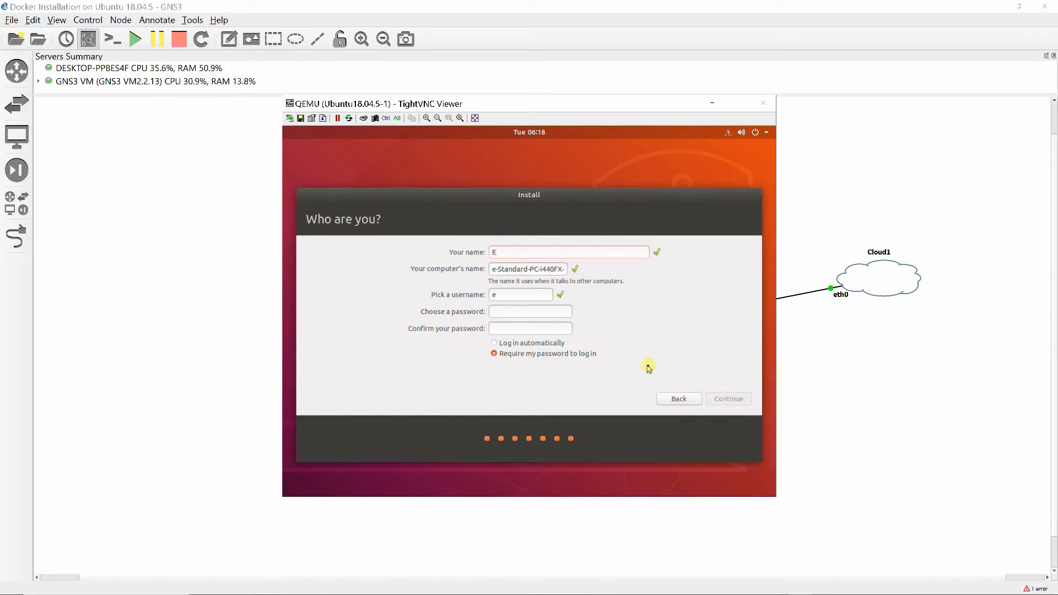
pyautogui.write('fren')
pyautogui.press('Tab')
pyautogui.write('Ubuntu18s1')
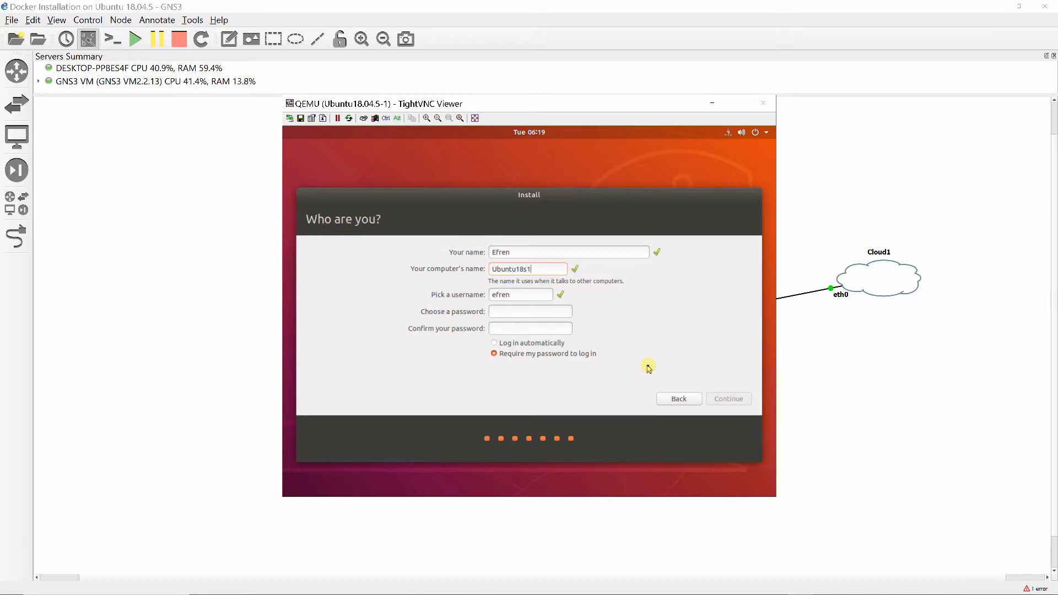
# Keep the suggested username, enter and confirm the account password, and continue the installation
pyautogui.press('Tab')
pyautogui.write('•••••••')
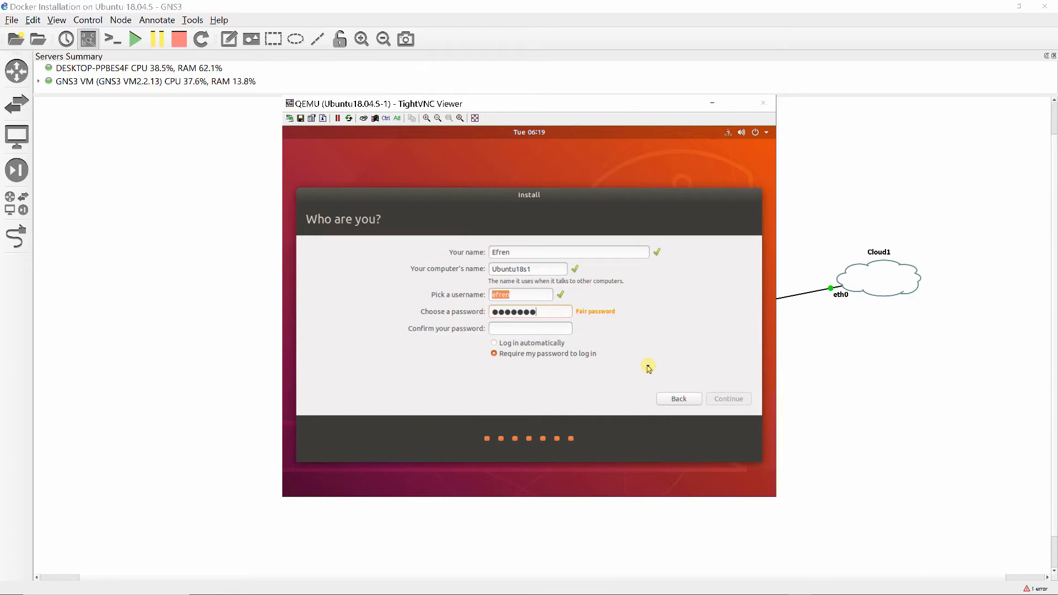
pyautogui.write('•••••••••')
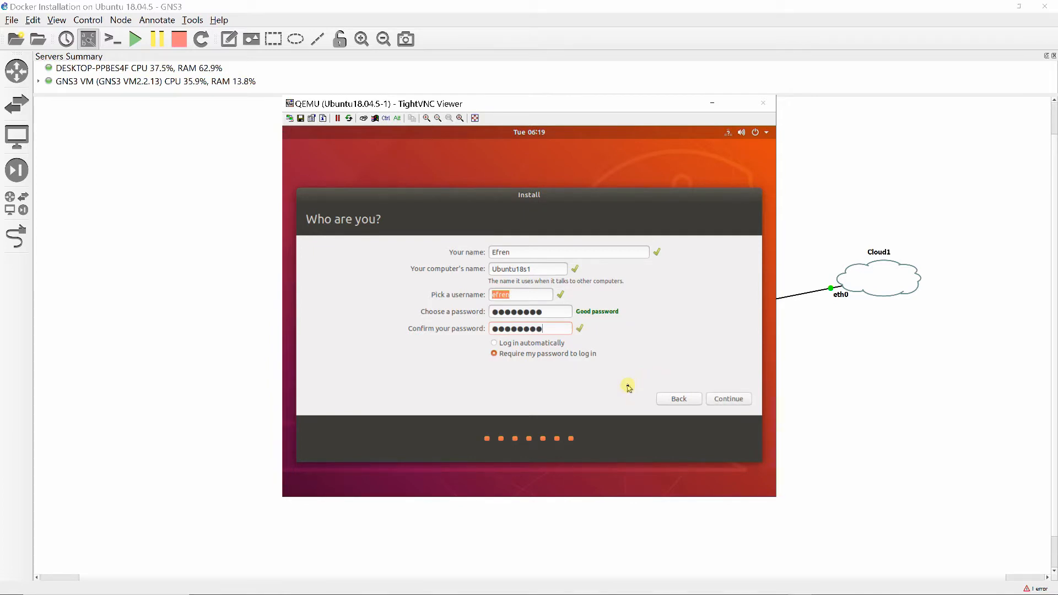
pyautogui.click(728, 399)
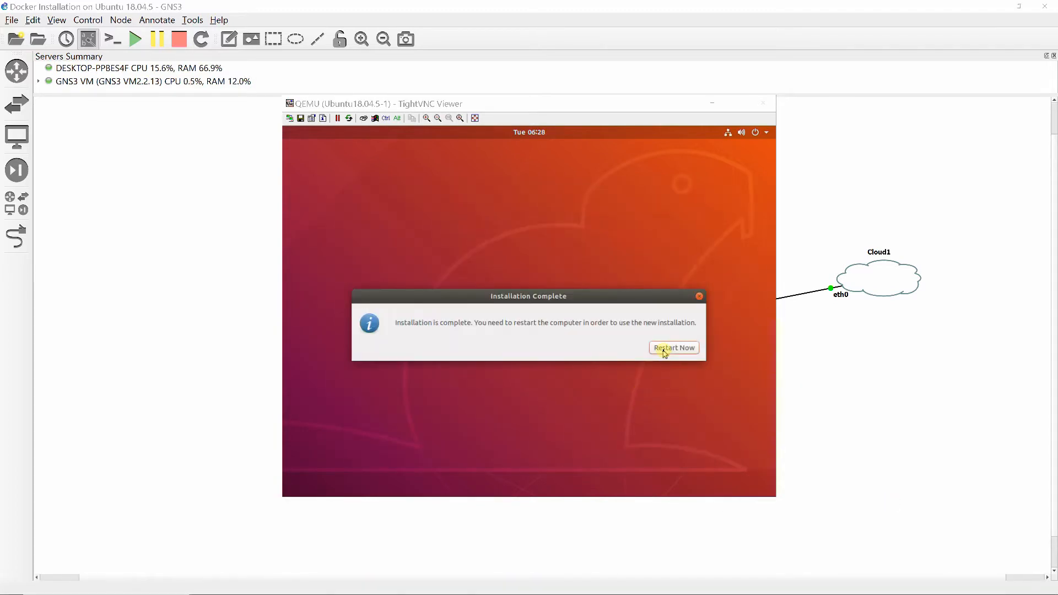
# Restart the virtual machine after the installation and sign in to the new account with its password
pyautogui.click(664, 350)
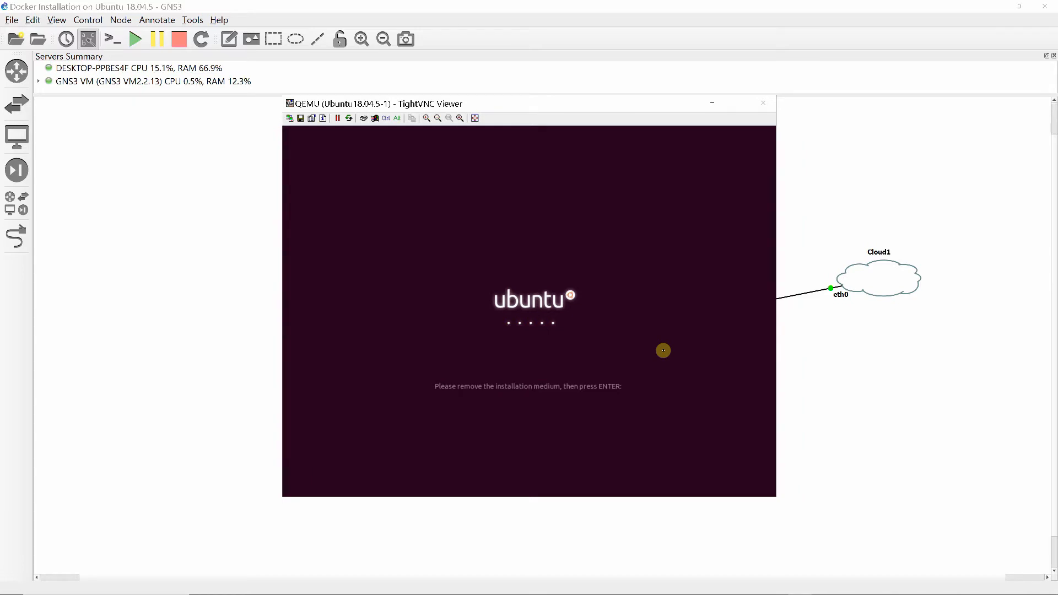
pyautogui.press('Return')
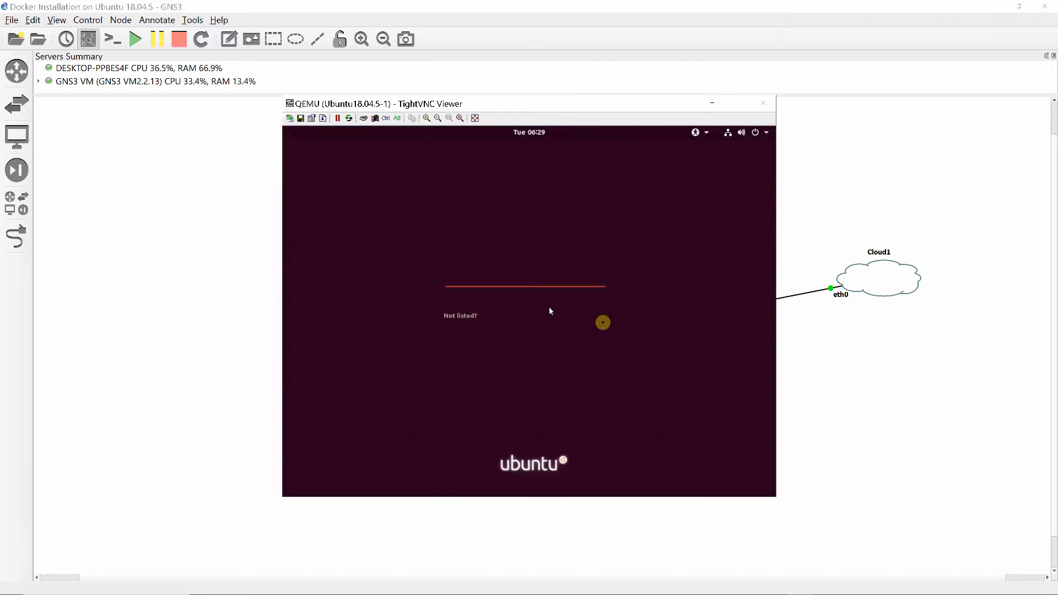
pyautogui.click(549, 307)
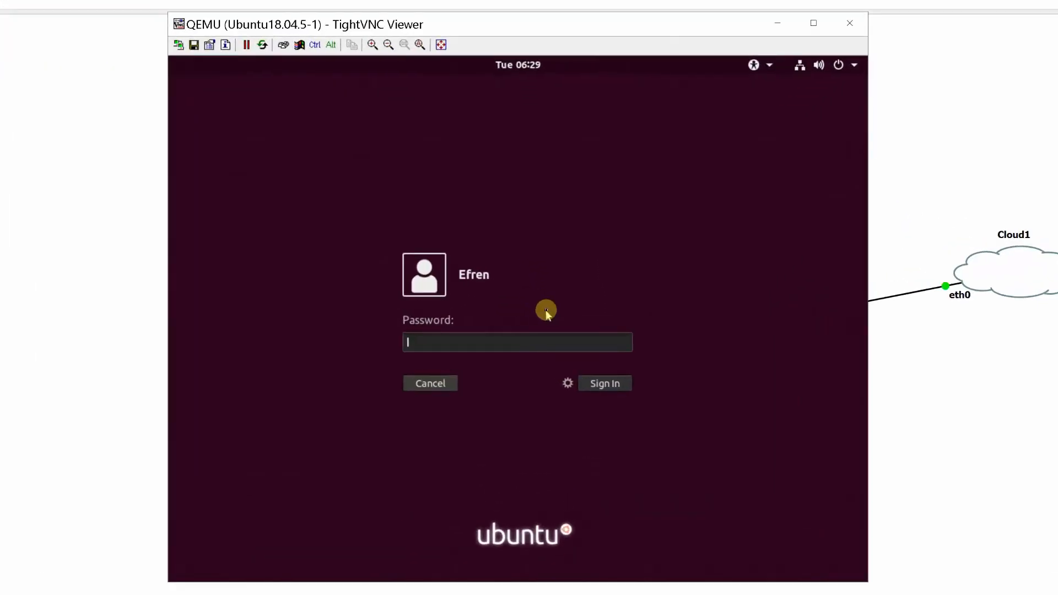
pyautogui.write('••••••••')
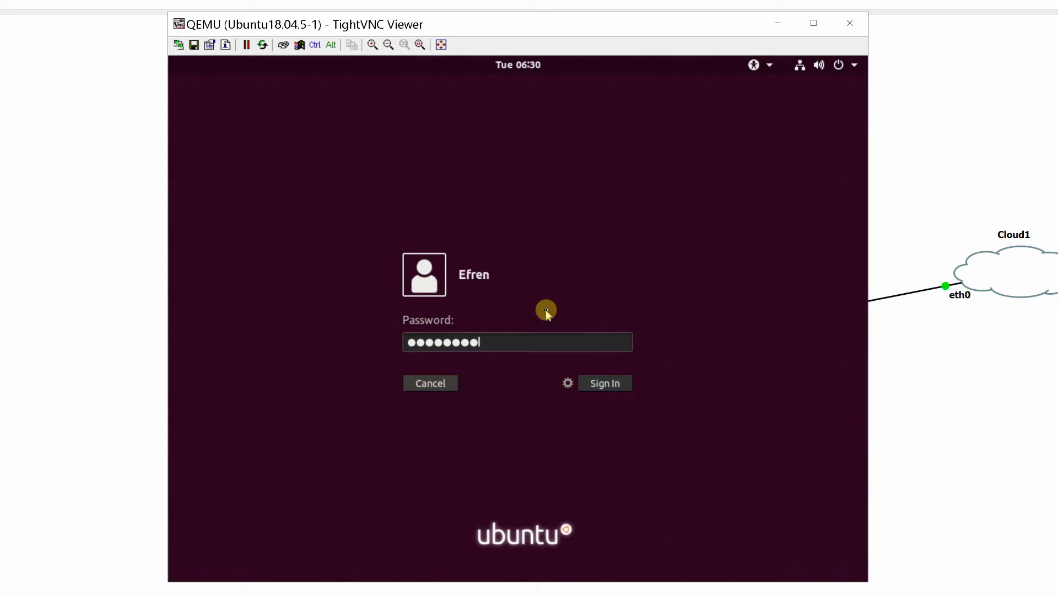
pyautogui.press('Return')
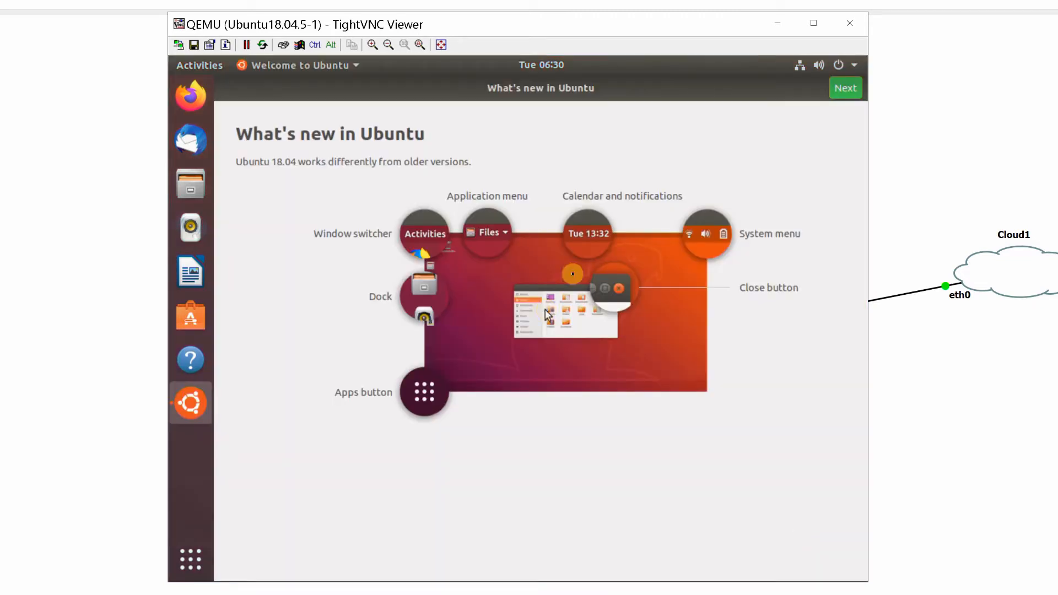
# Complete the Ubuntu welcome wizard, skipping Livepatch and choosing not to send system info
pyautogui.click(846, 90)
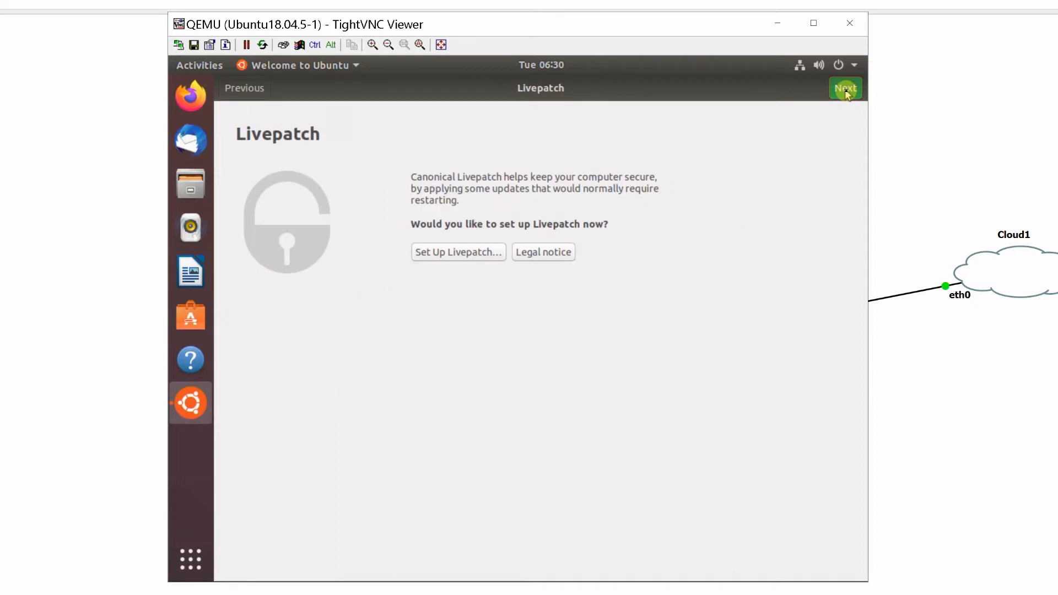
pyautogui.click(846, 90)
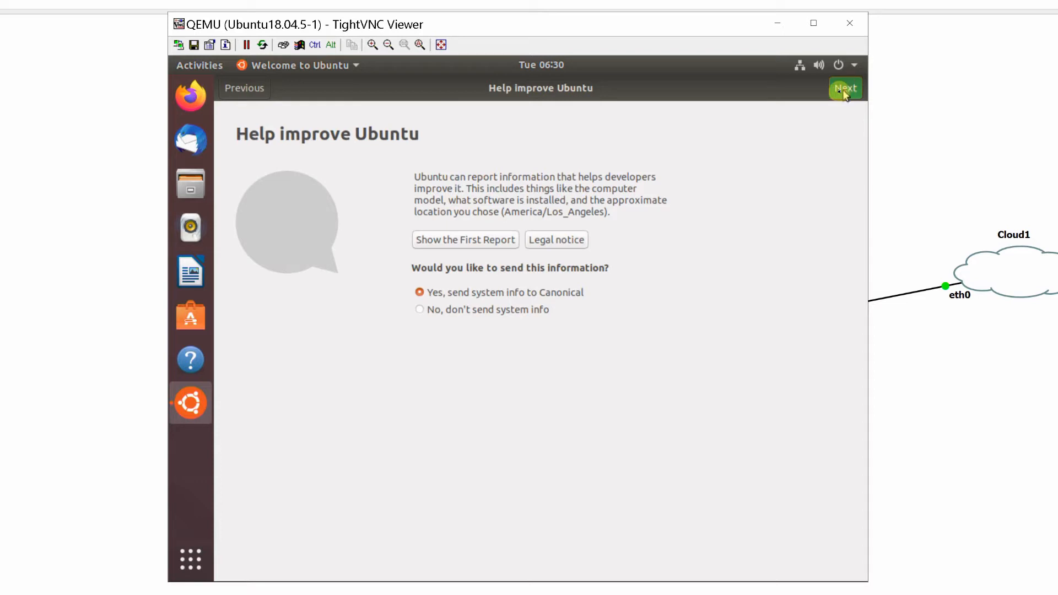
pyautogui.click(420, 310)
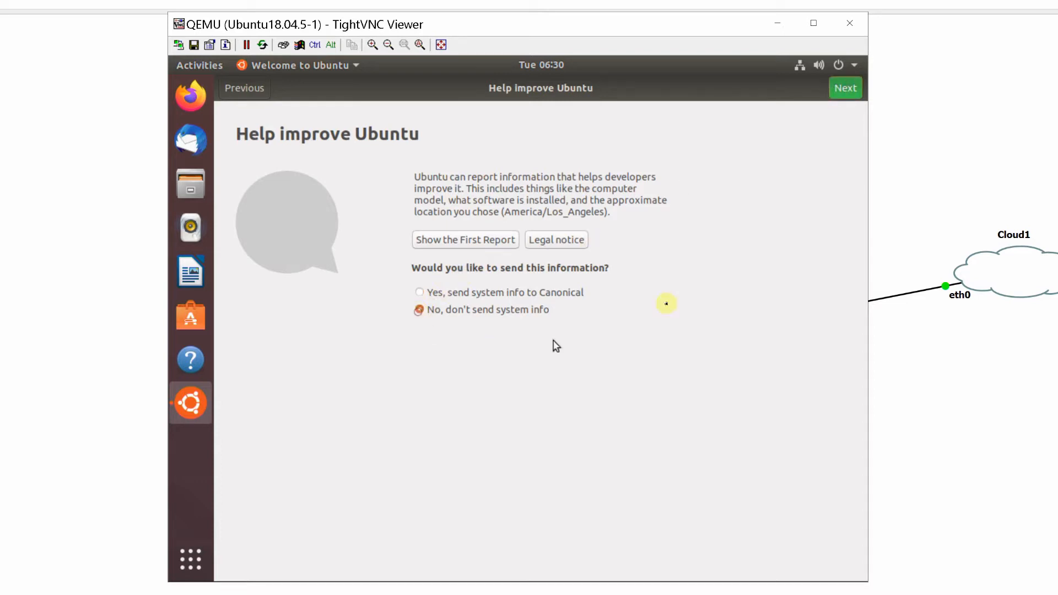
pyautogui.click(846, 91)
pyautogui.click(846, 90)
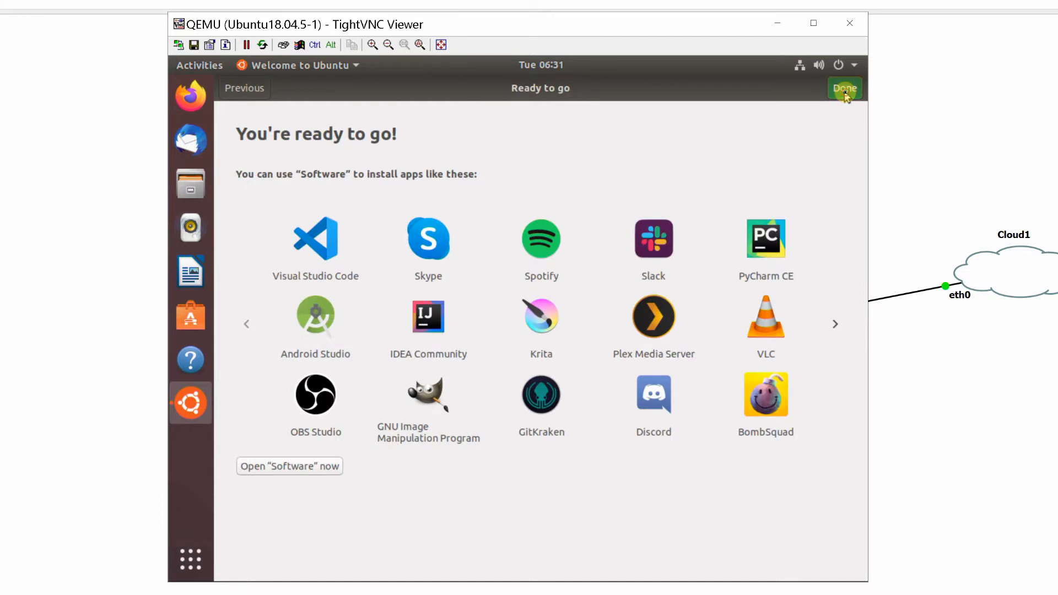
# Search the applications for "ter" and open Terminal
pyautogui.click(182, 564)
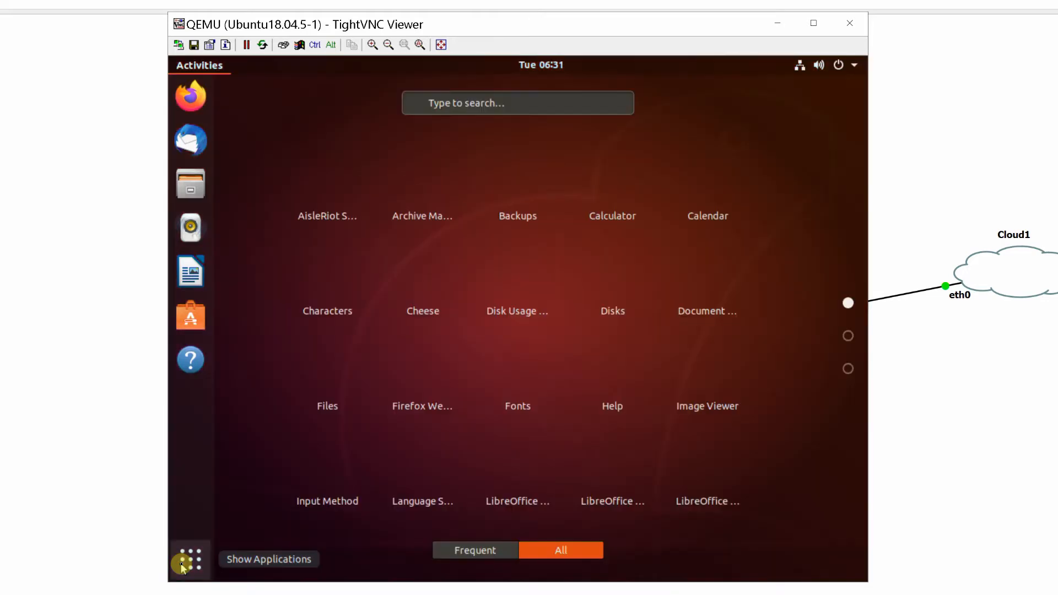
pyautogui.click(434, 103)
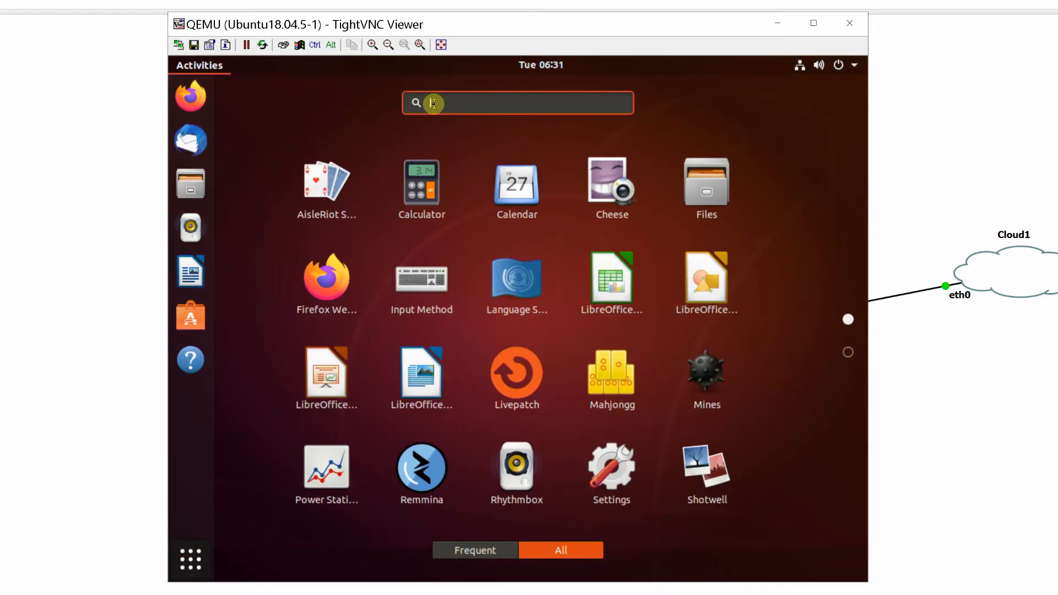
pyautogui.write('ter')
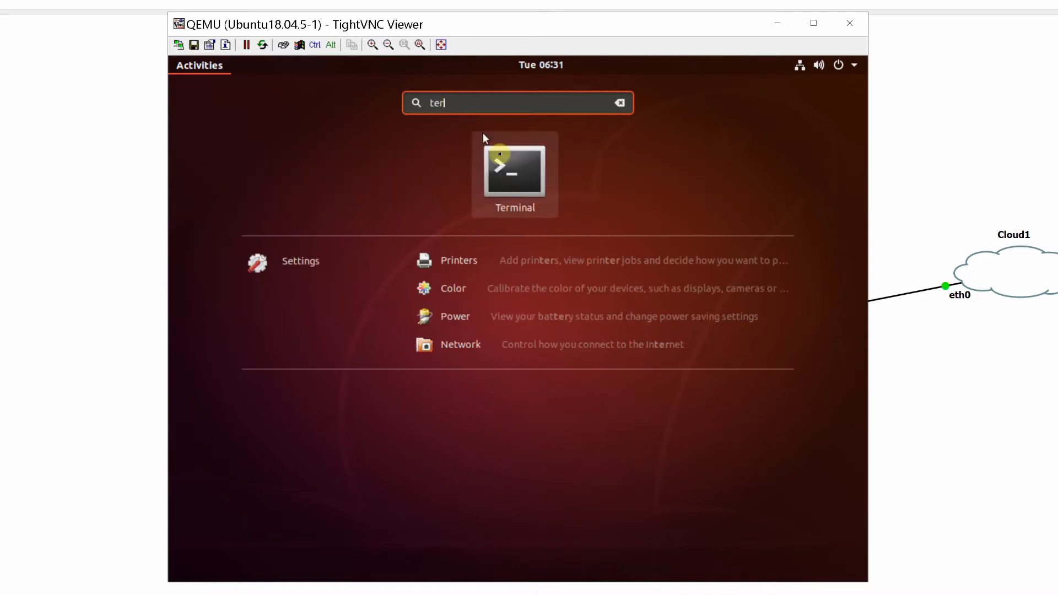
pyautogui.click(511, 175)
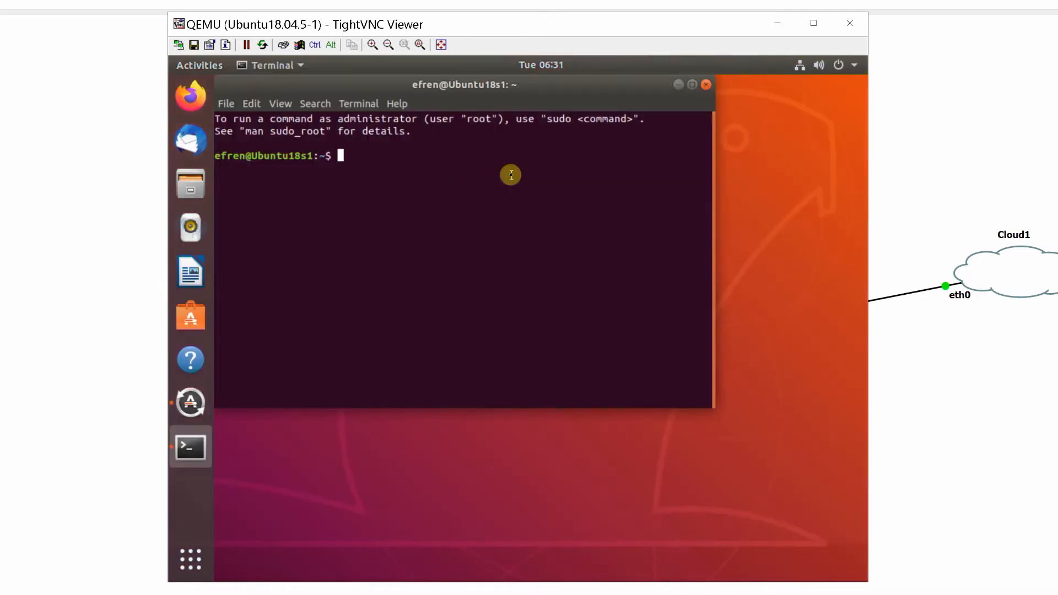
# Refresh the package lists with sudo apt update, entering the sudo password
pyautogui.write('sudo apt update')
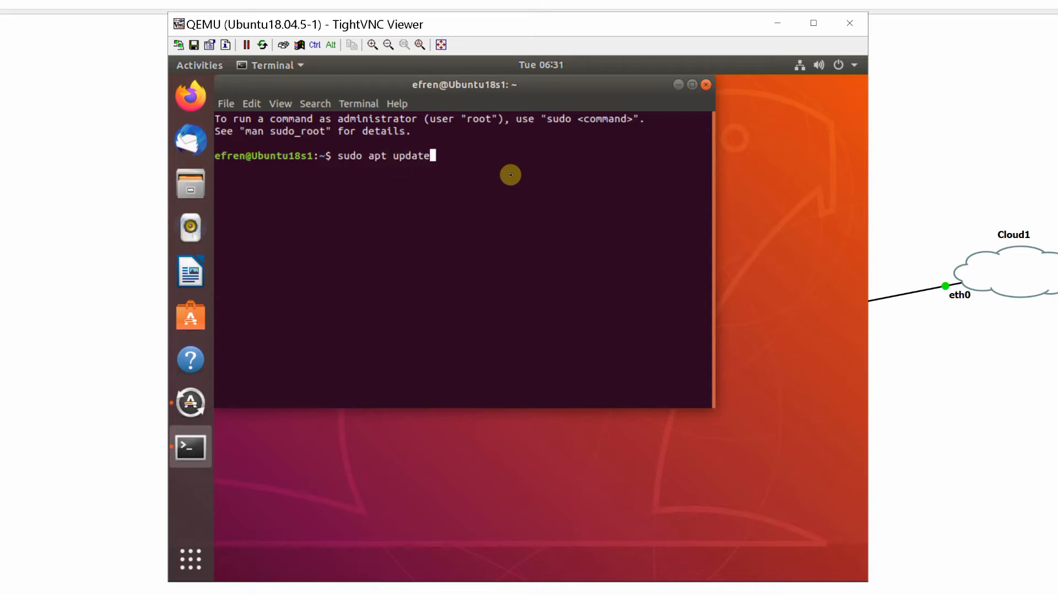
pyautogui.press('Return')
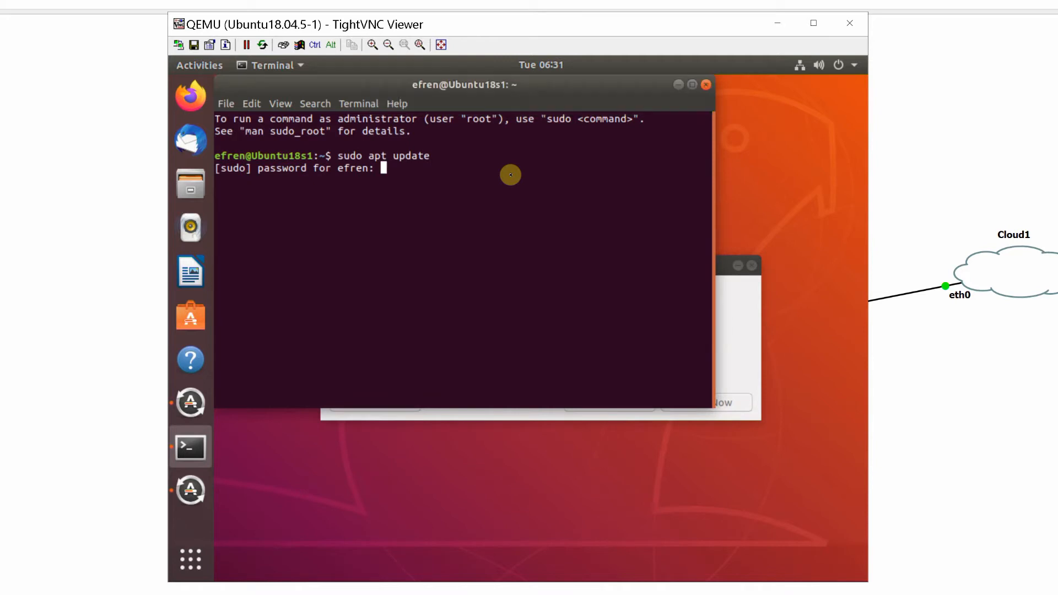
pyautogui.press('Return')
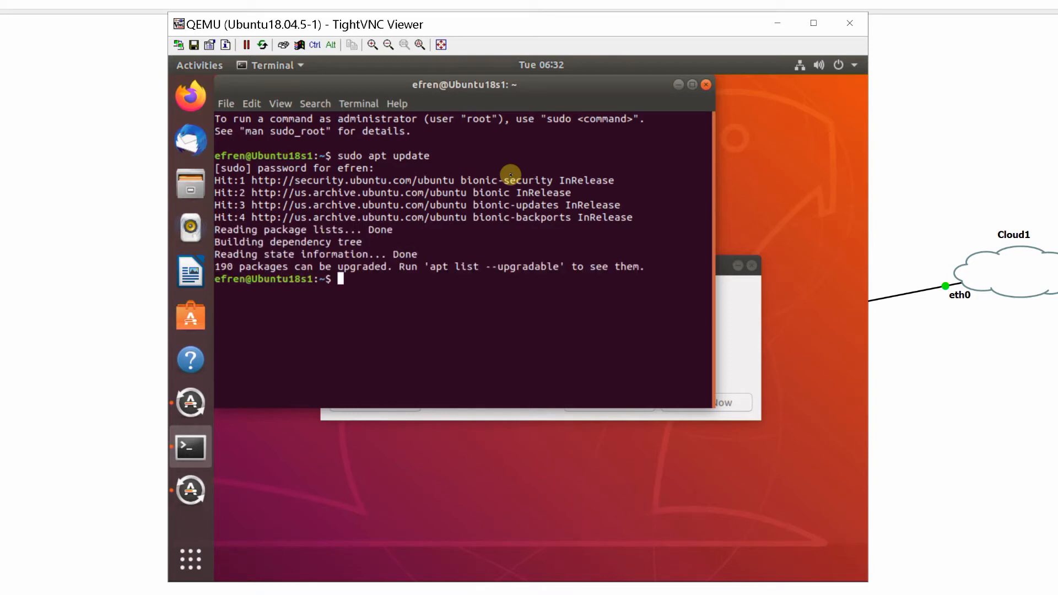
# Upgrade the installed packages with sudo apt upgrade, answering y to continue
pyautogui.write('sudo apt upgrade')
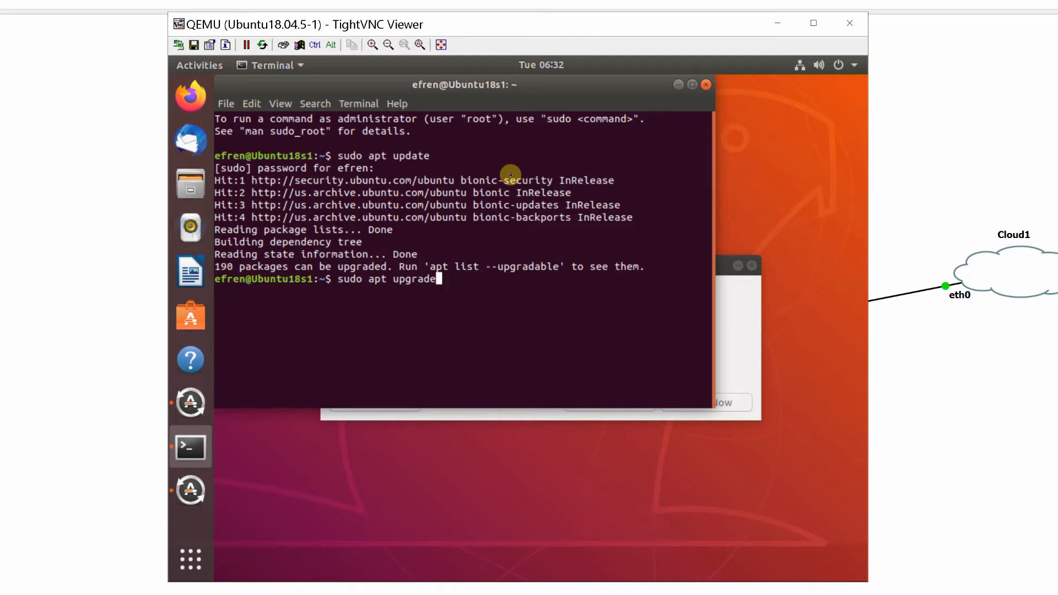
pyautogui.press('Return')
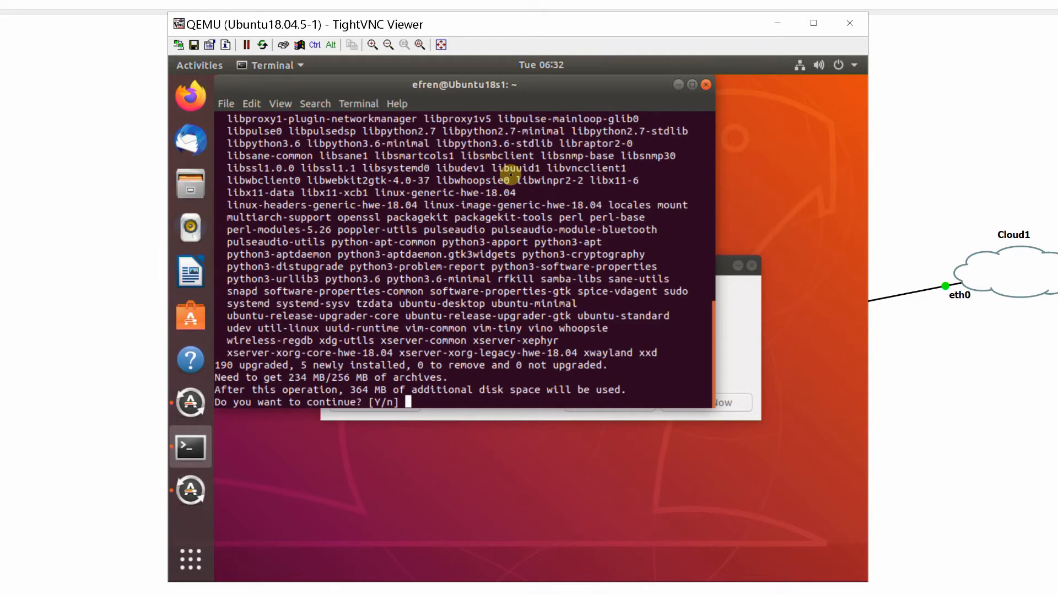
pyautogui.write('y')
pyautogui.press('Return')
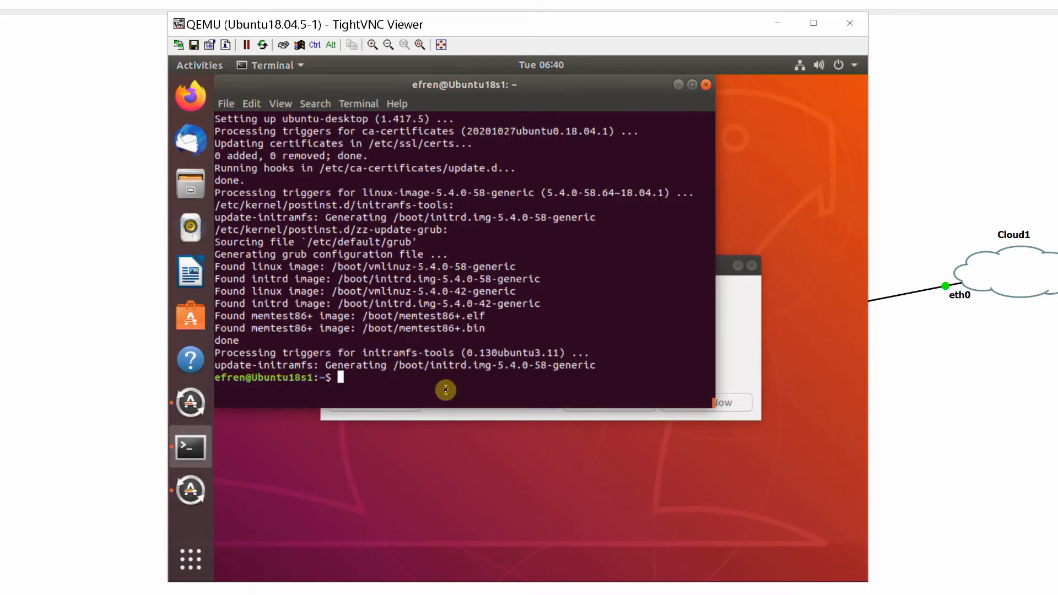
# Try to display the network interface configuration with ifconfig
pyautogui.write('ifconfig')
pyautogui.press('Return')
# Install the networking utilities with sudo apt install net-tools
pyautogui.write('sudo')
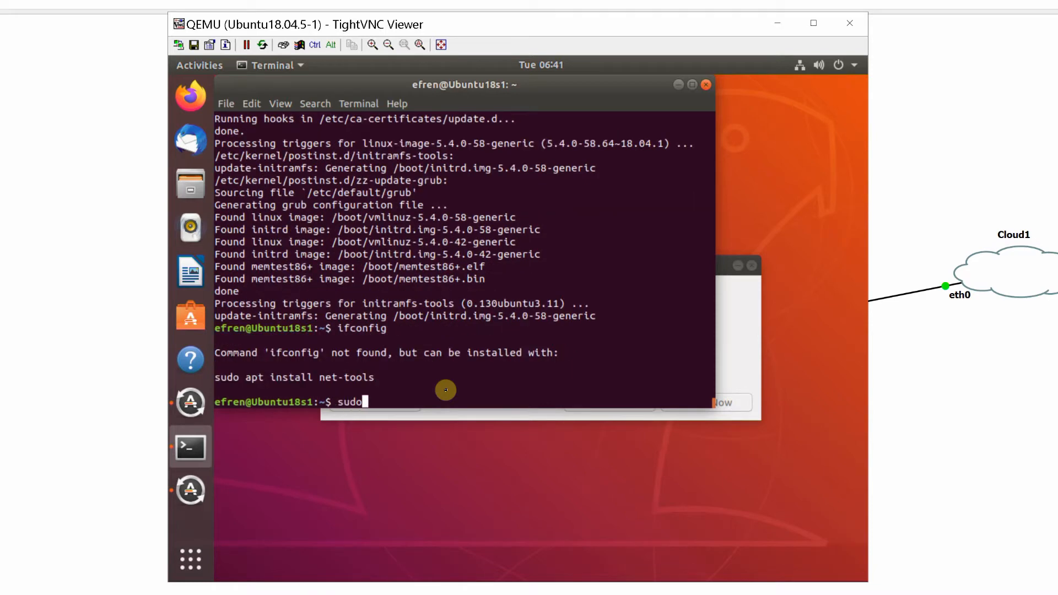
pyautogui.write(' apt install net')
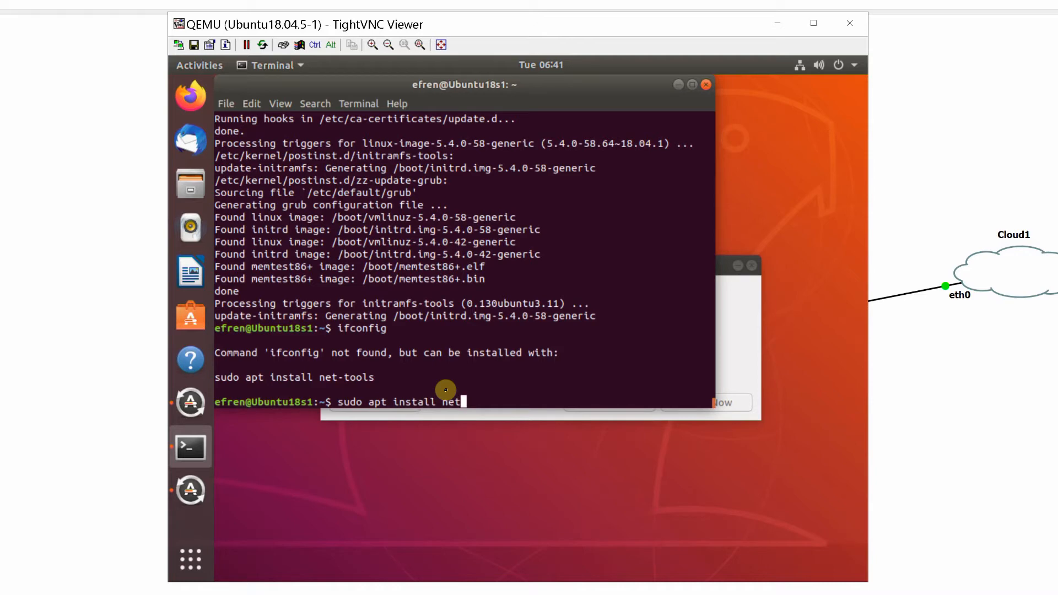
pyautogui.write('-tools')
pyautogui.press('Return')
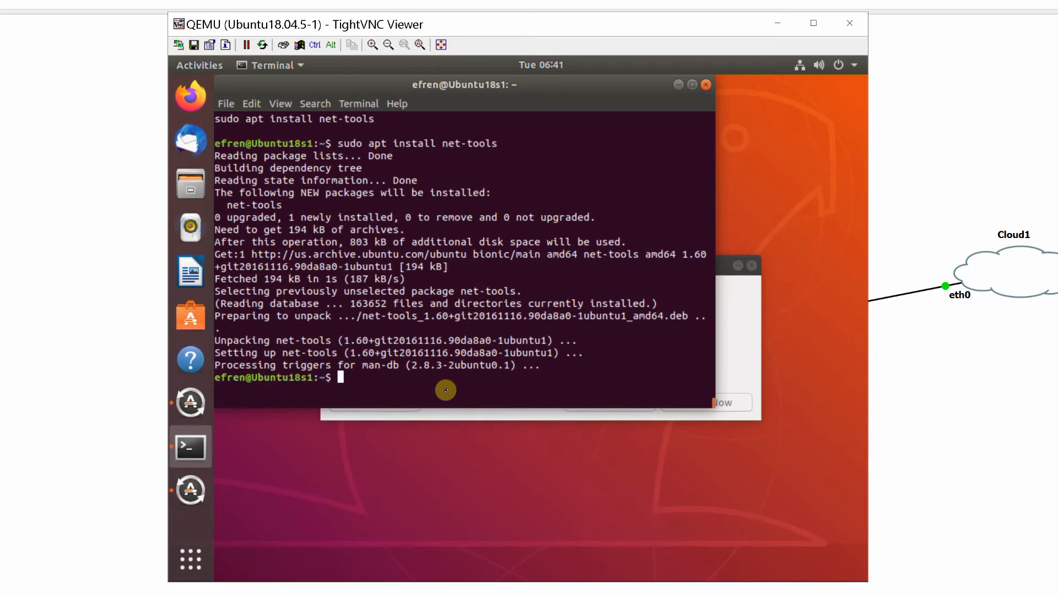
# Display the network interface configuration with ifconfig, and refresh the package lists with sudo apt update
pyautogui.write('ifconfig')
pyautogui.press('Return')
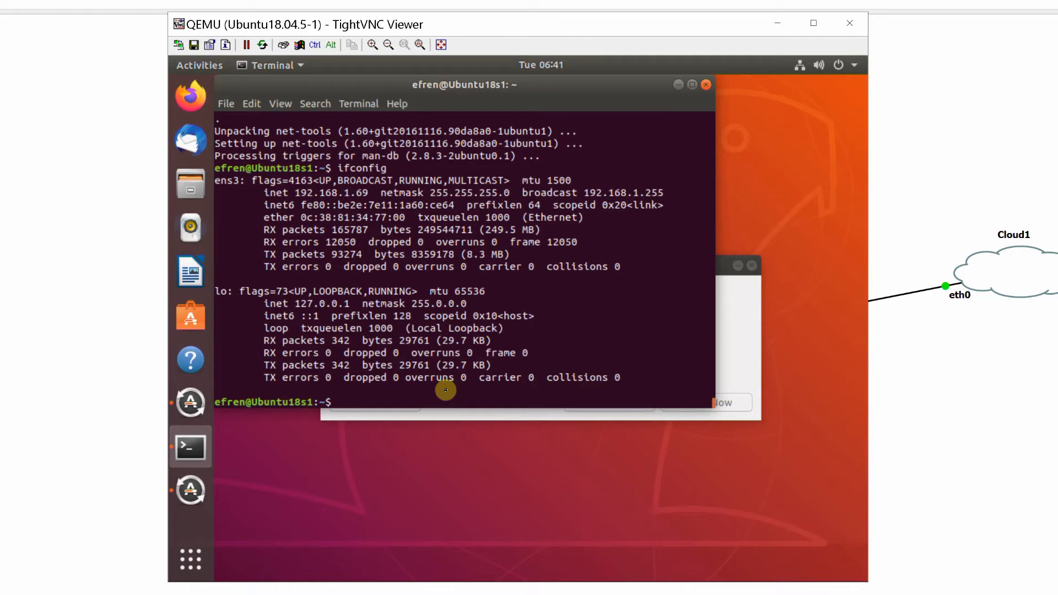
pyautogui.write('sudo apt update')
pyautogui.press('Return')
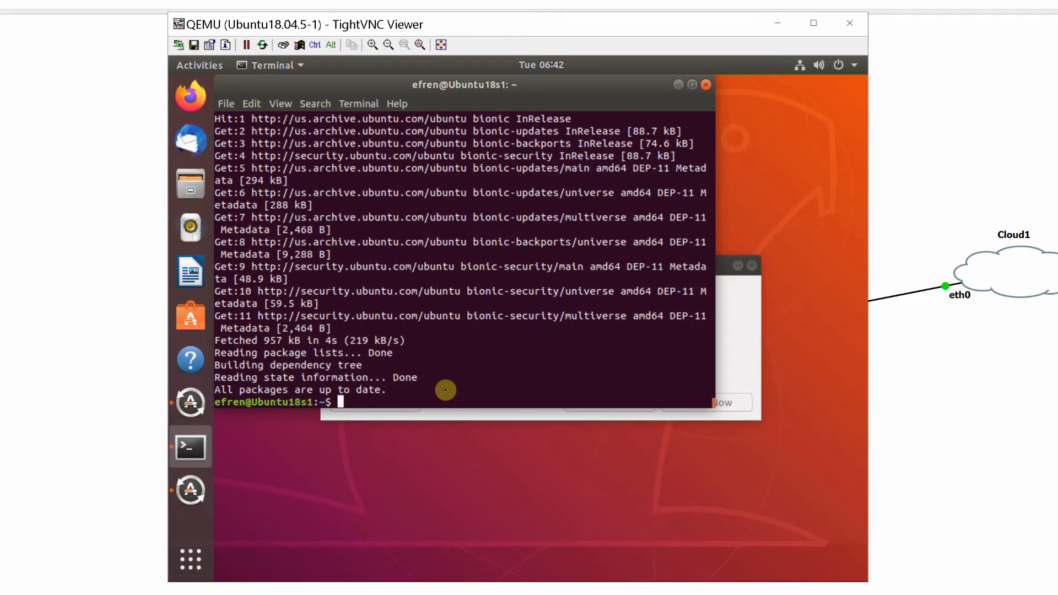
# Install the SSH server with sudo apt install openssh-server, answering y to continue
pyautogui.write('sudo apt int')
pyautogui.press('BackSpace')
pyautogui.write('stall openssh')
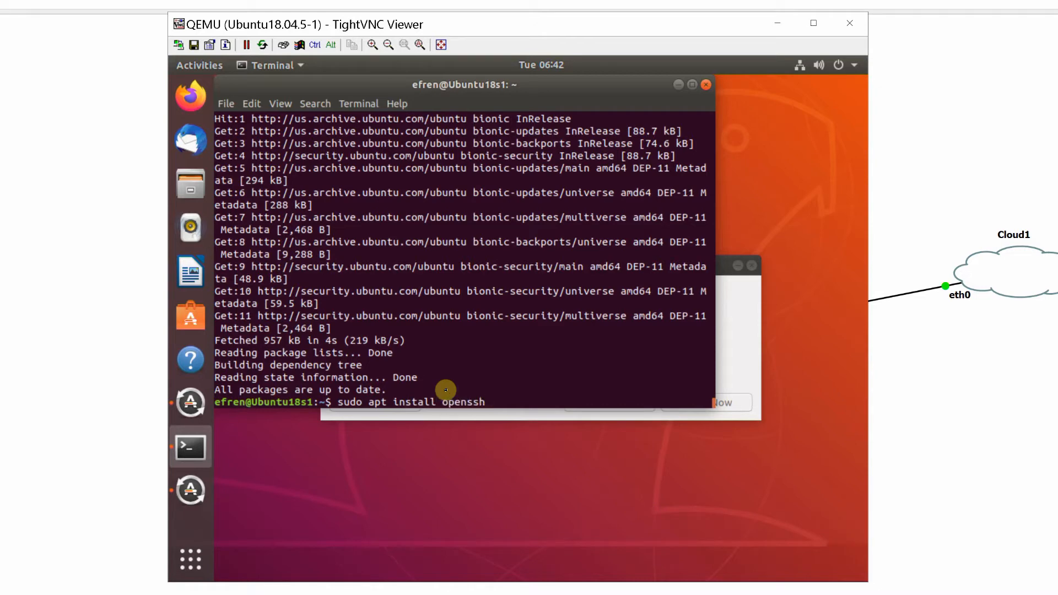
pyautogui.write('-server')
pyautogui.press('Return')
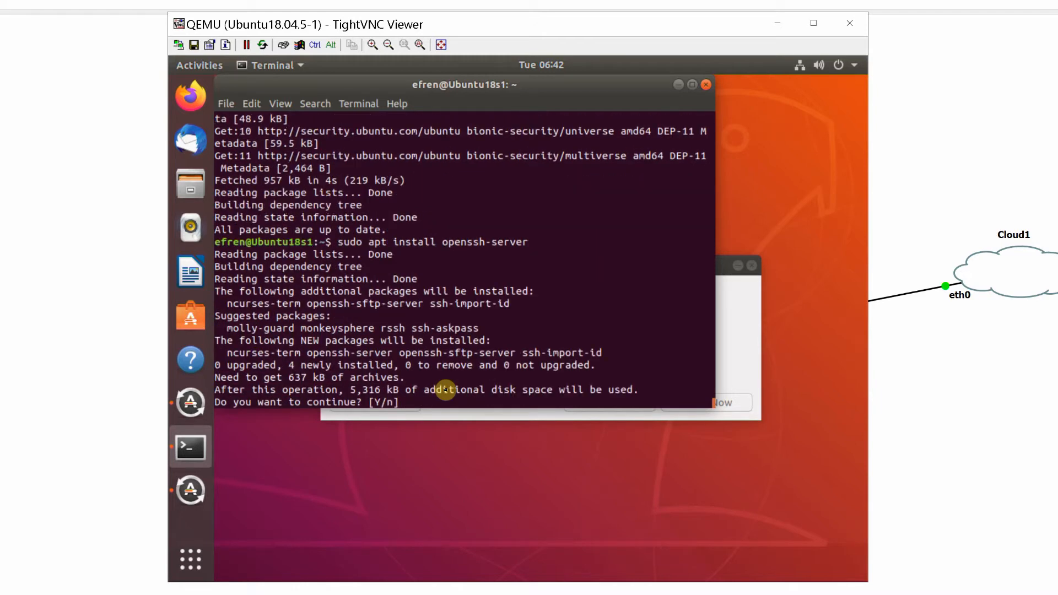
pyautogui.write('y')
pyautogui.press('Return')
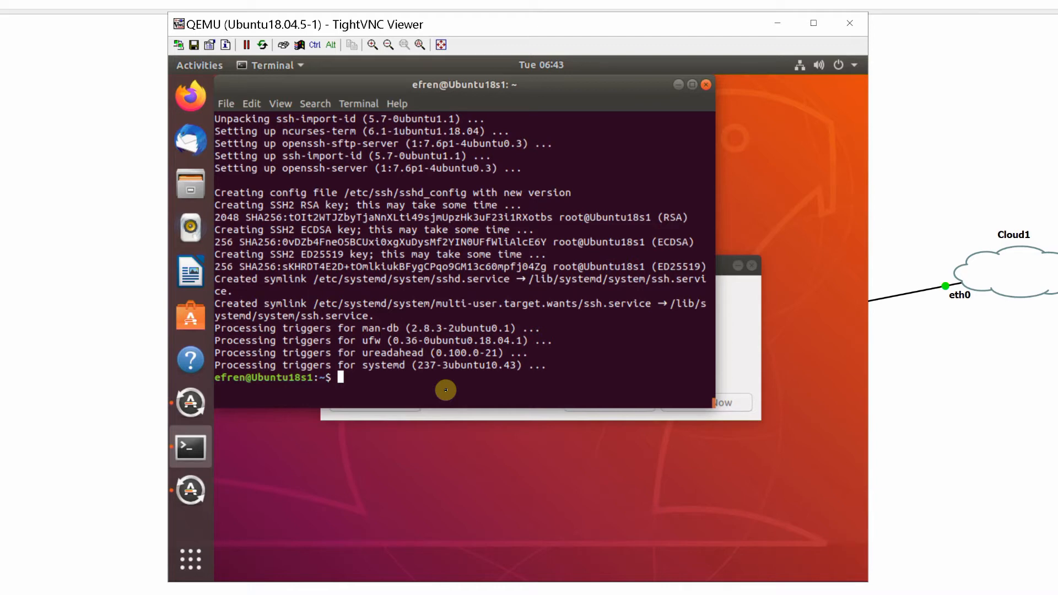
# Check the SSH service with sudo systemctl status ssh, and leave the status output
pyautogui.write('sudo systemc')
pyautogui.write('tl')
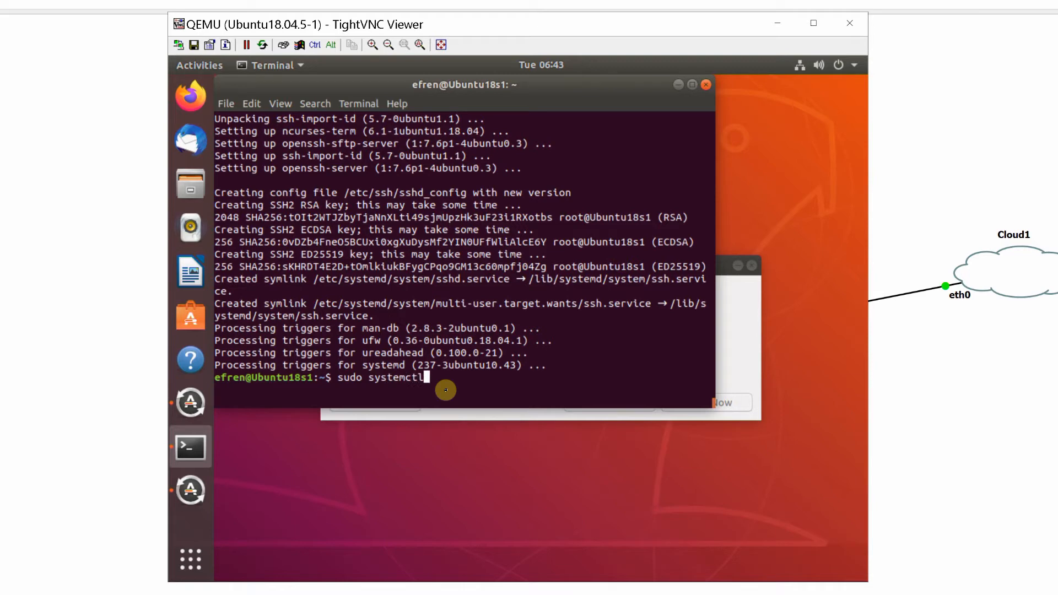
pyautogui.write(' status ssh')
pyautogui.press('Return')
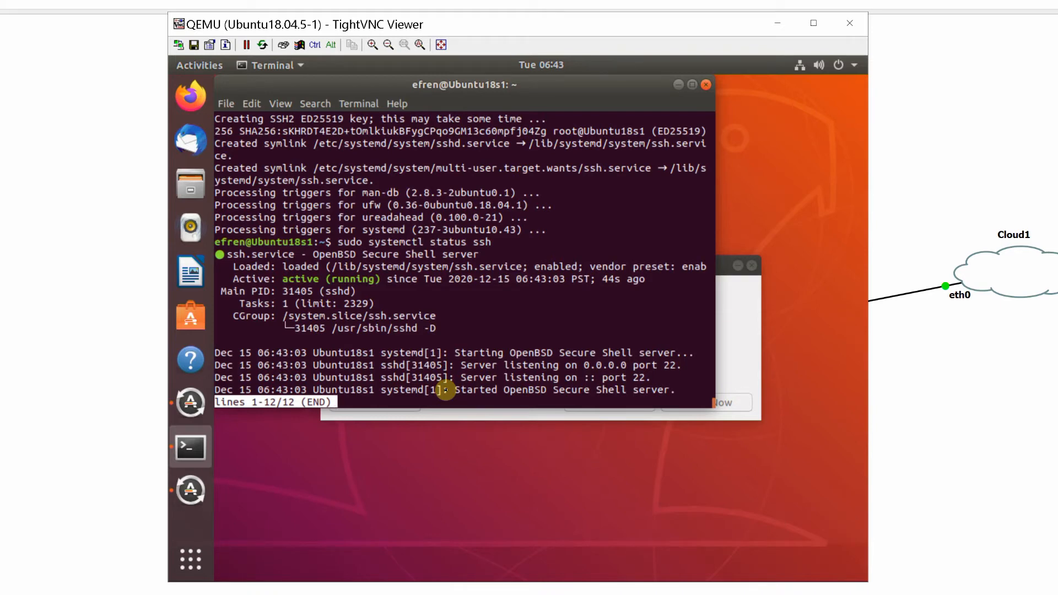
pyautogui.press('ctrl')
pyautogui.hotkey('ctrl', 'c')
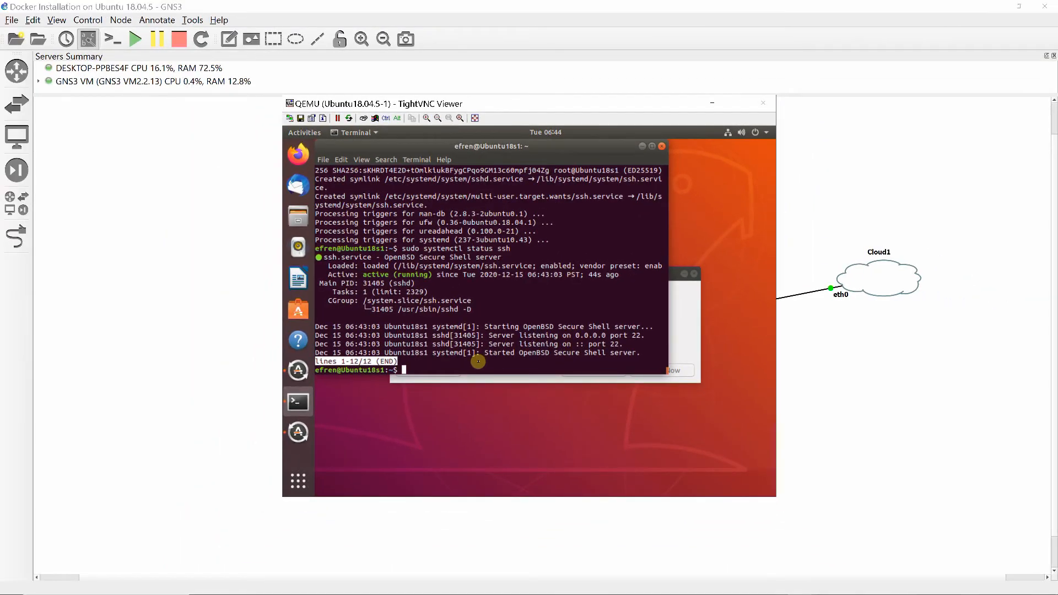
# Switch to Chrome, search for "installing docker in ubuntu" and open the Docker documentation page on installing Docker Engine on Ubuntu
pyautogui.click(367, 585)
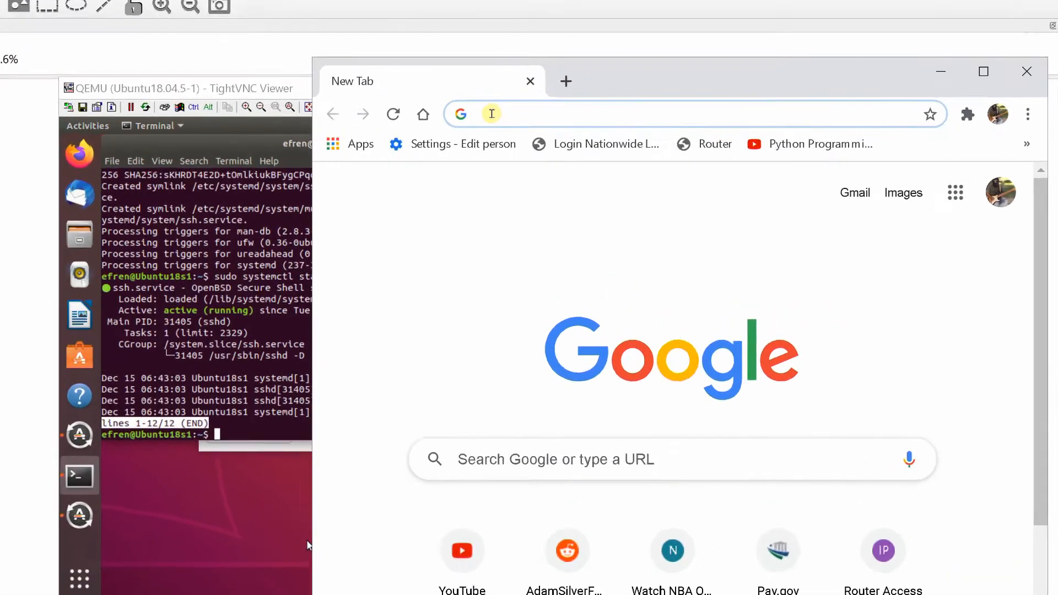
pyautogui.write('installing docker in ubuntu')
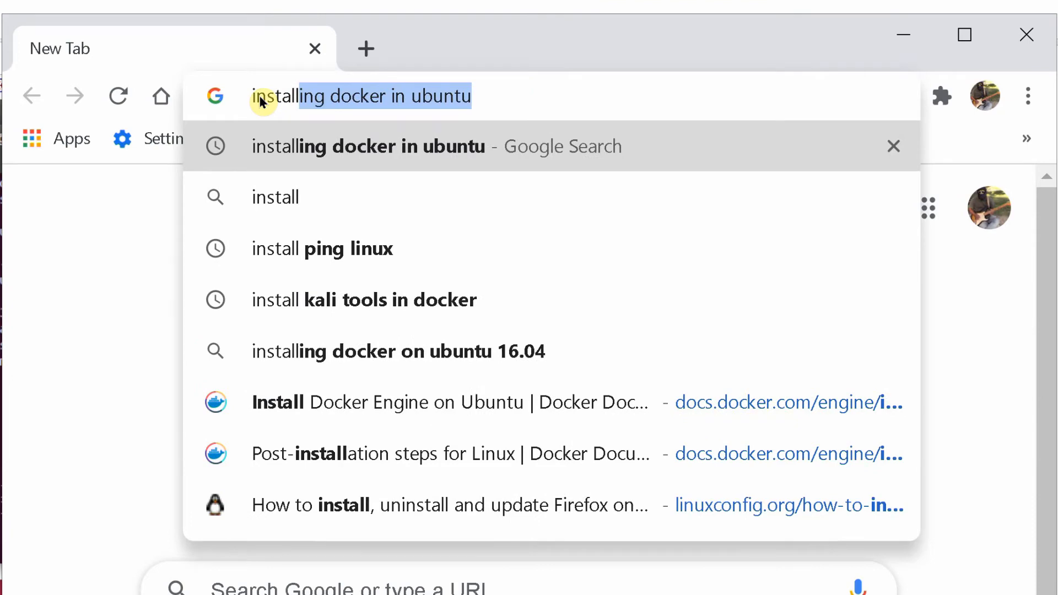
pyautogui.press('Right')
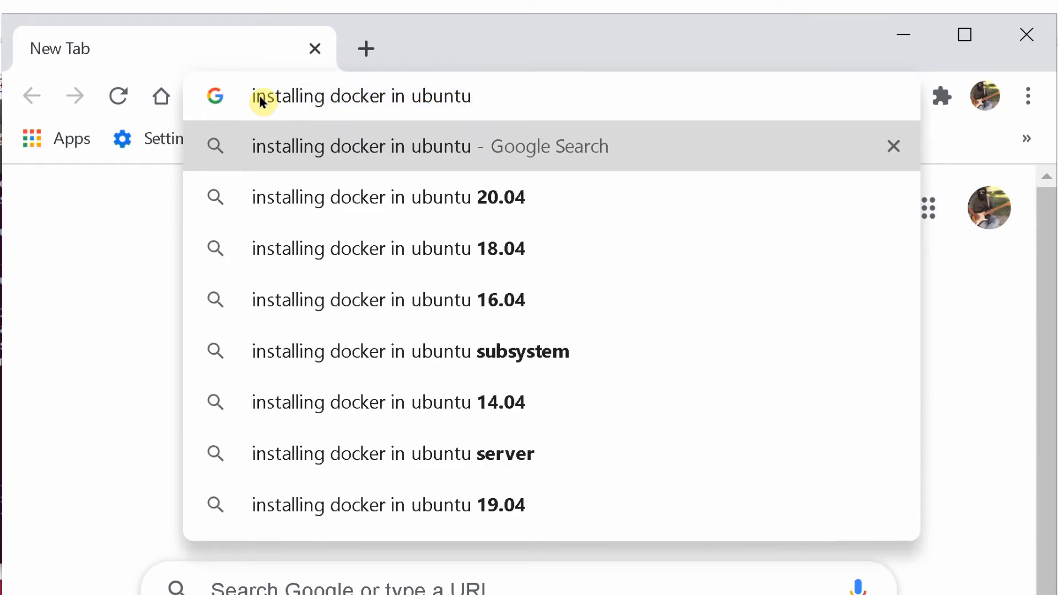
pyautogui.press('Return')
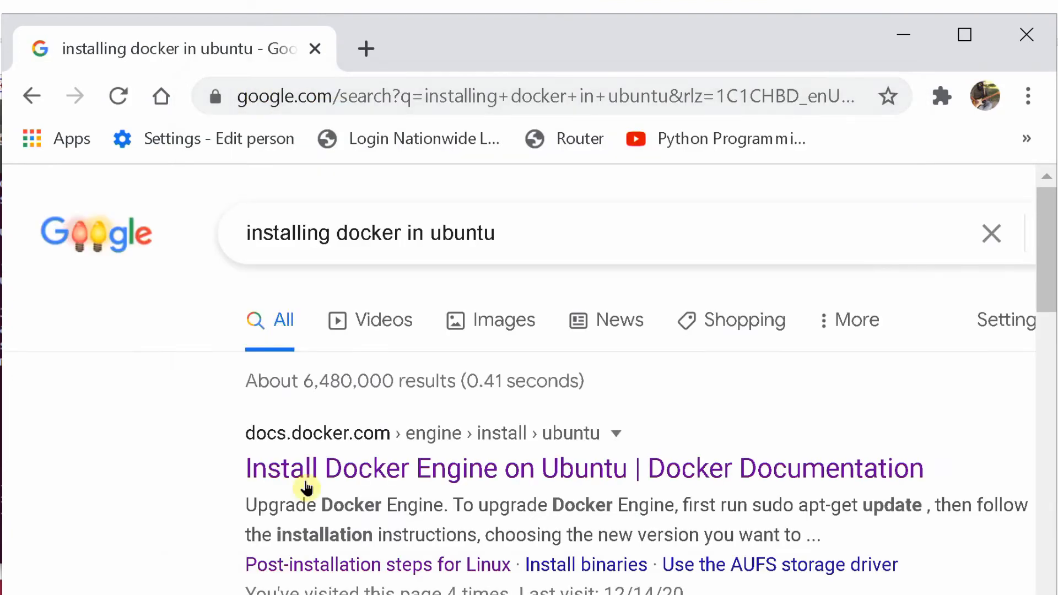
pyautogui.click(306, 488)
pyautogui.scroll(-5, 634, 337)
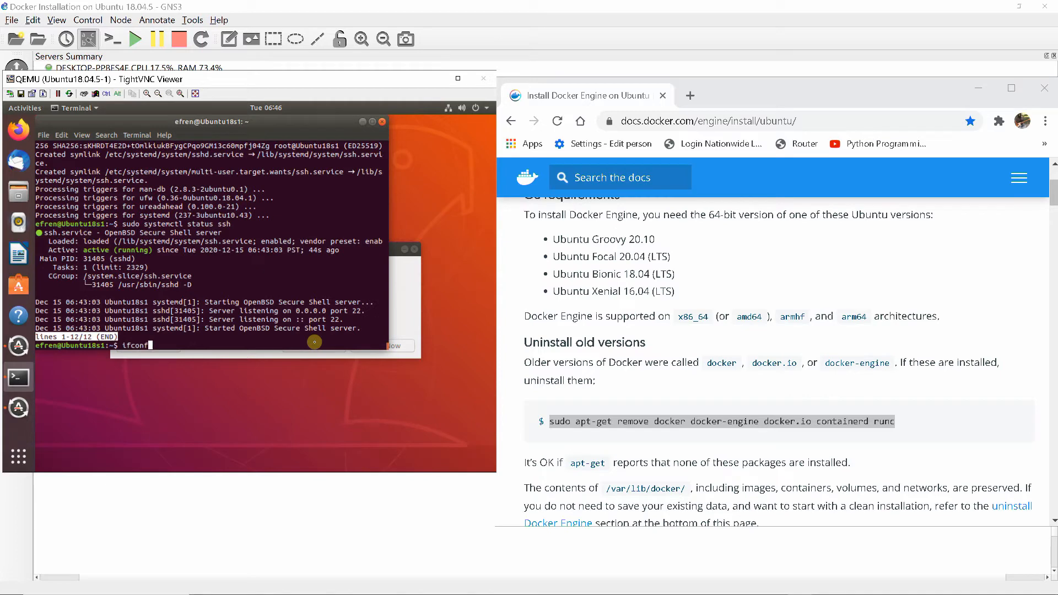
# Display the Ubuntu VM's network configuration with ifconfig, and launch MobaXterm on the host despite the unverified-app warning
pyautogui.write('ig')
pyautogui.press('Return')
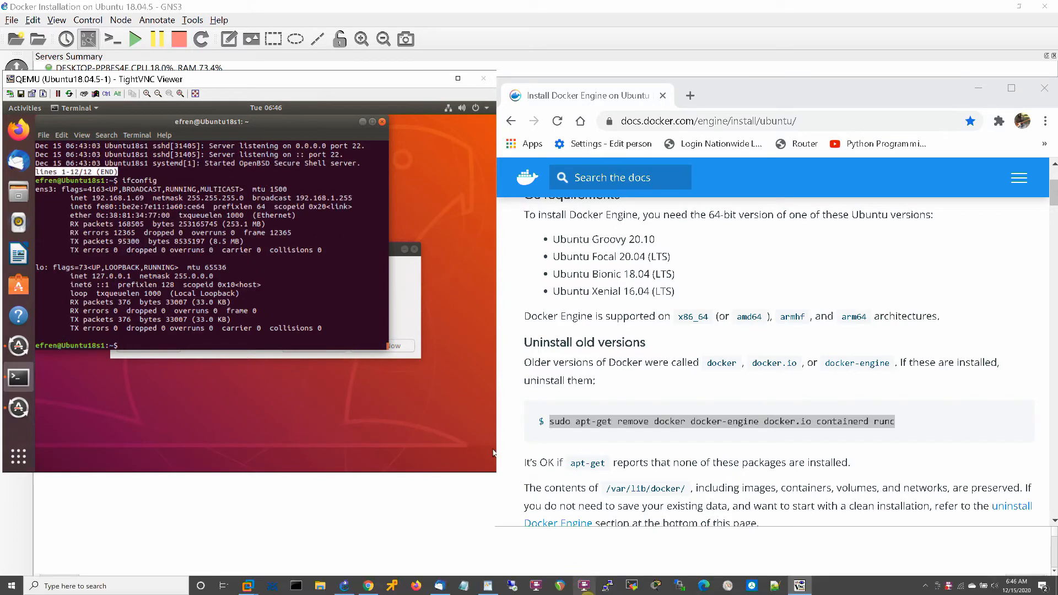
pyautogui.click(632, 586)
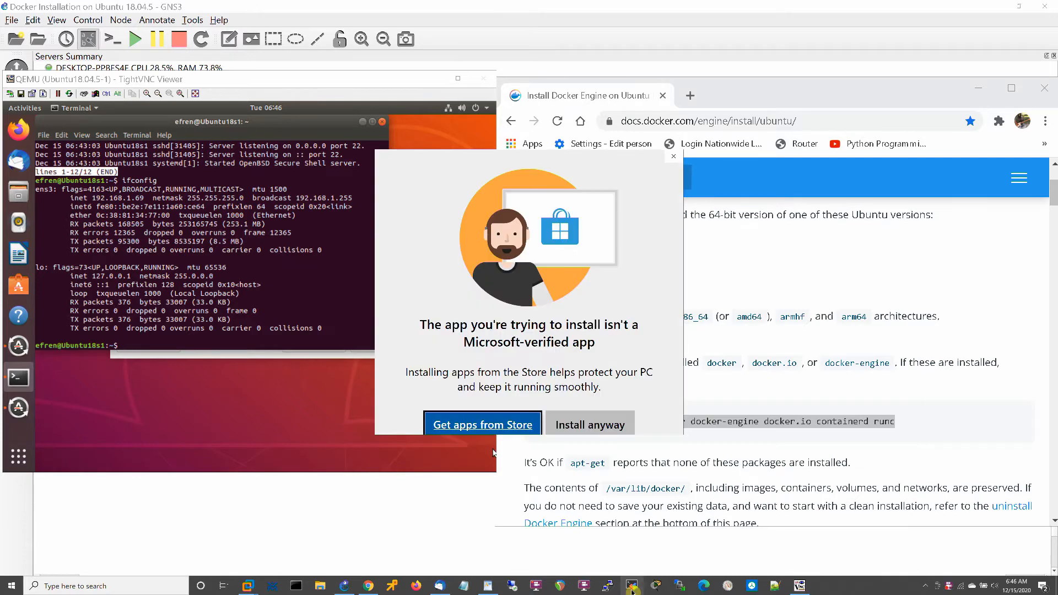
pyautogui.click(586, 427)
pyautogui.click(304, 454)
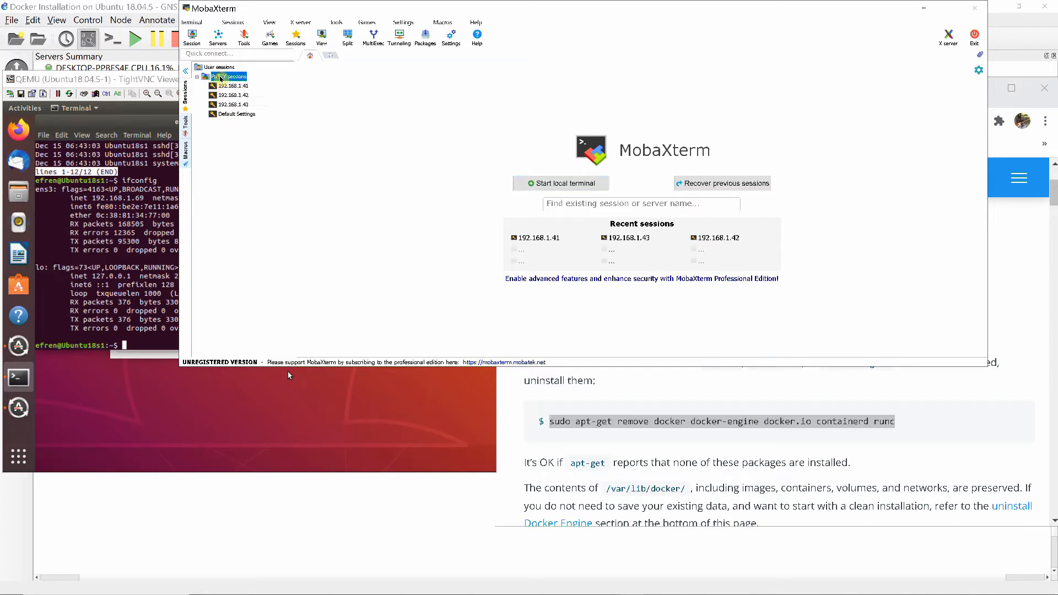
# Create and open a new SSH session in MobaXterm with remote host 192.168.1.69
pyautogui.rightClick(221, 77)
pyautogui.click(222, 105)
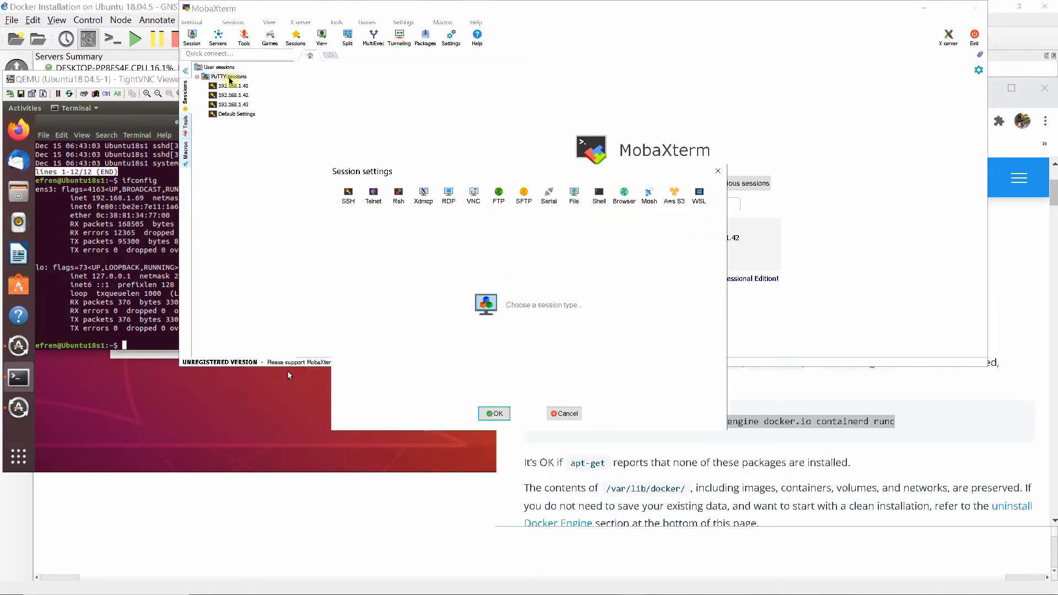
pyautogui.click(348, 195)
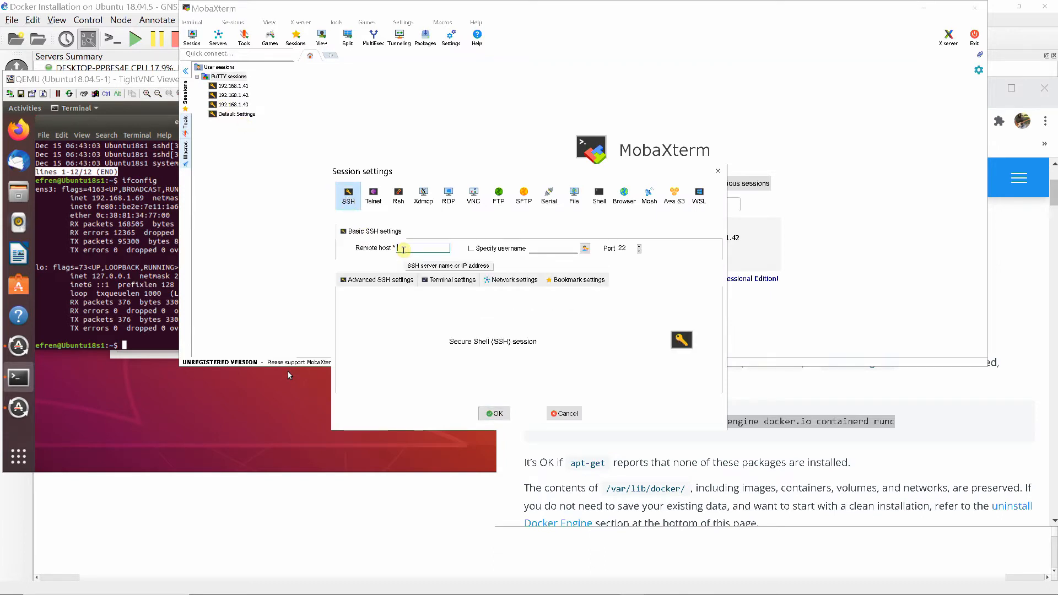
pyautogui.write('192.168.1.69')
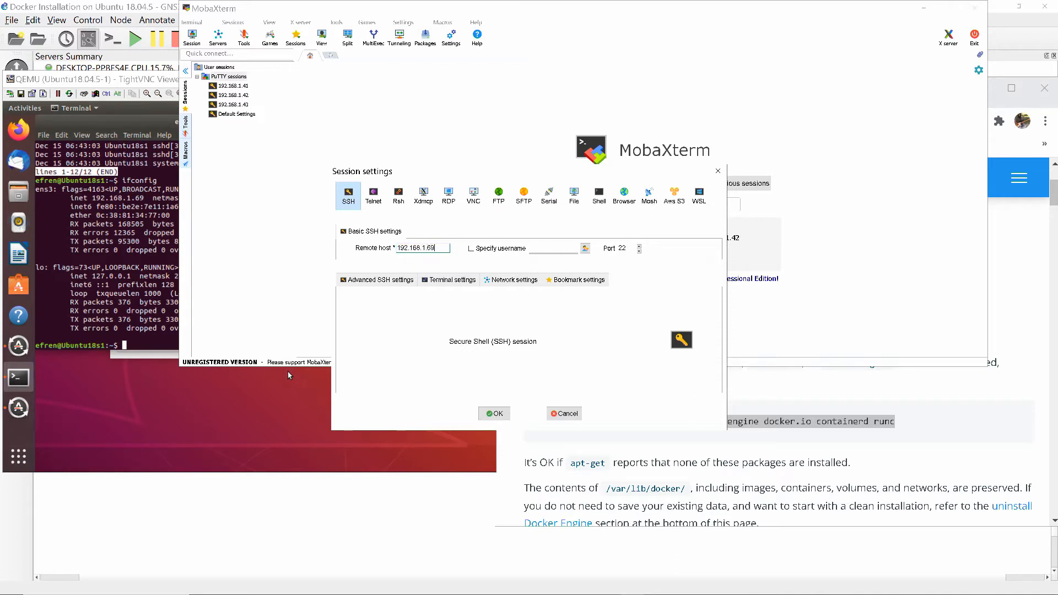
pyautogui.click(494, 414)
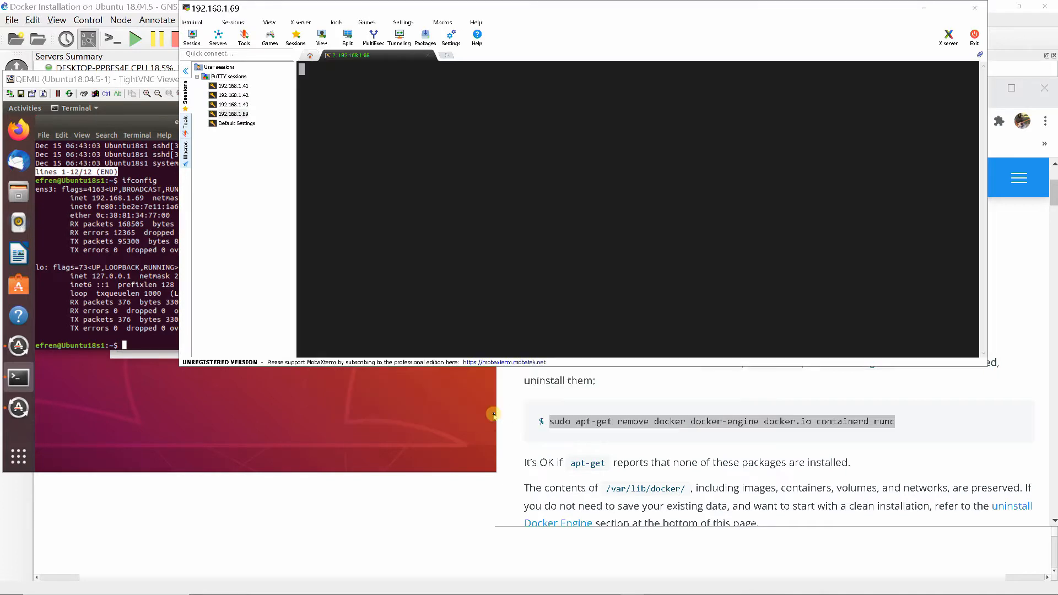
# Log in to the SSH session with the account's username and password, saving the password, and clear the terminal
pyautogui.write('efren')
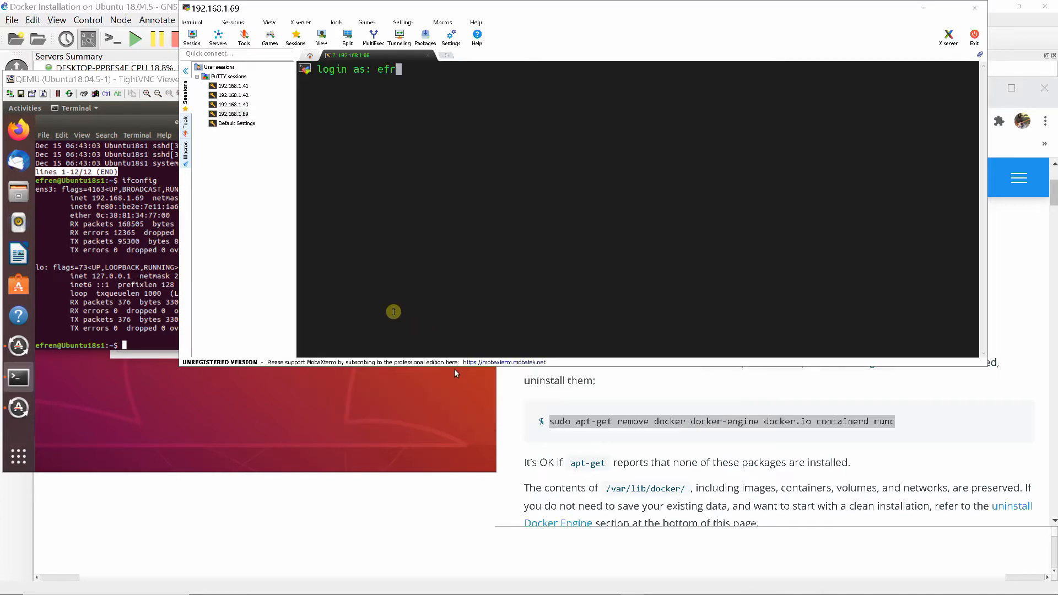
pyautogui.press('Return')
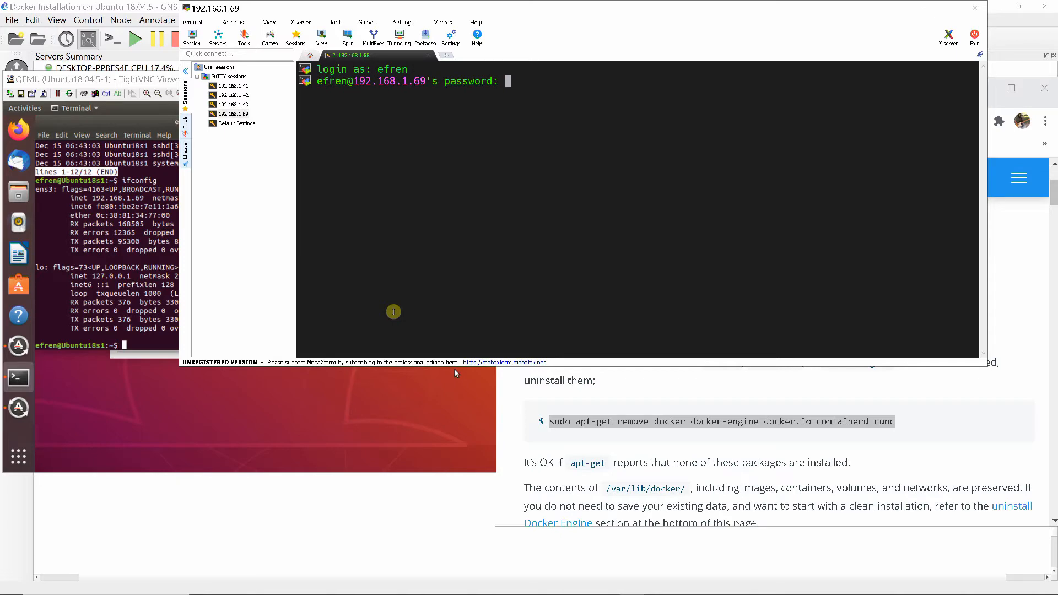
pyautogui.press('Return')
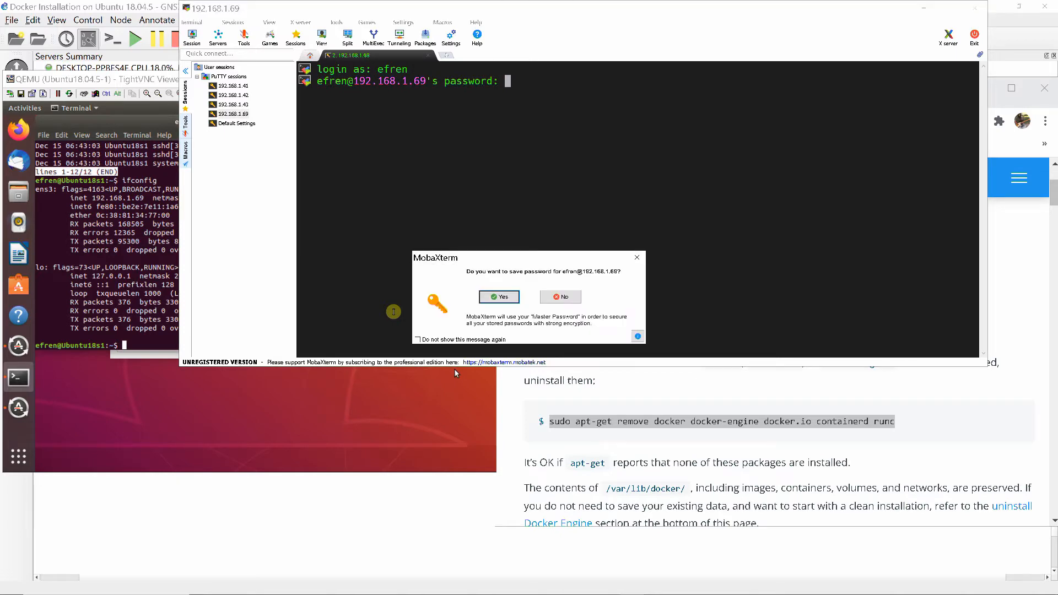
pyautogui.click(499, 297)
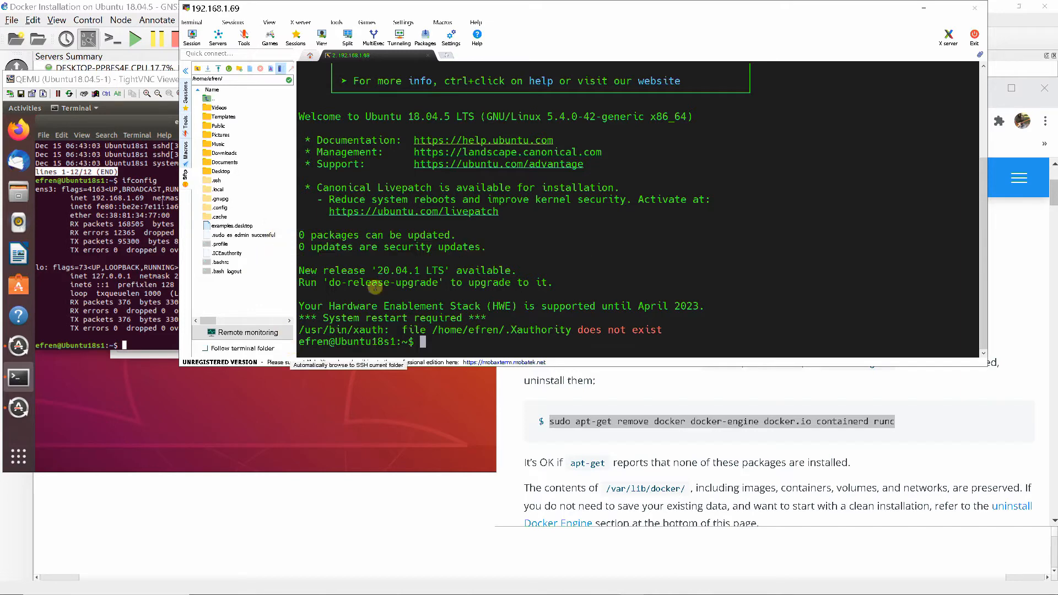
pyautogui.write('clear')
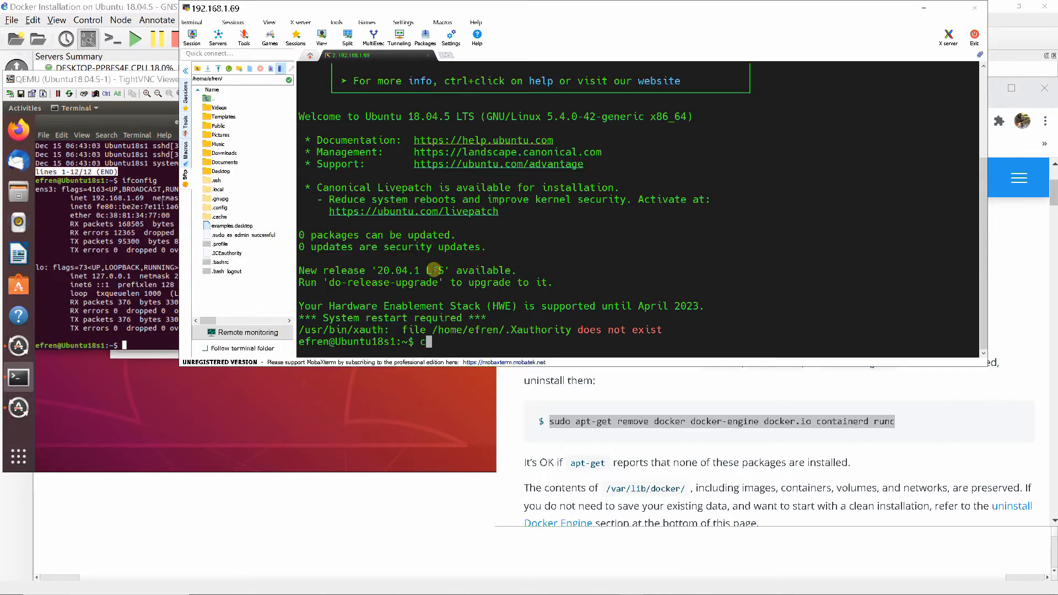
pyautogui.press('Return')
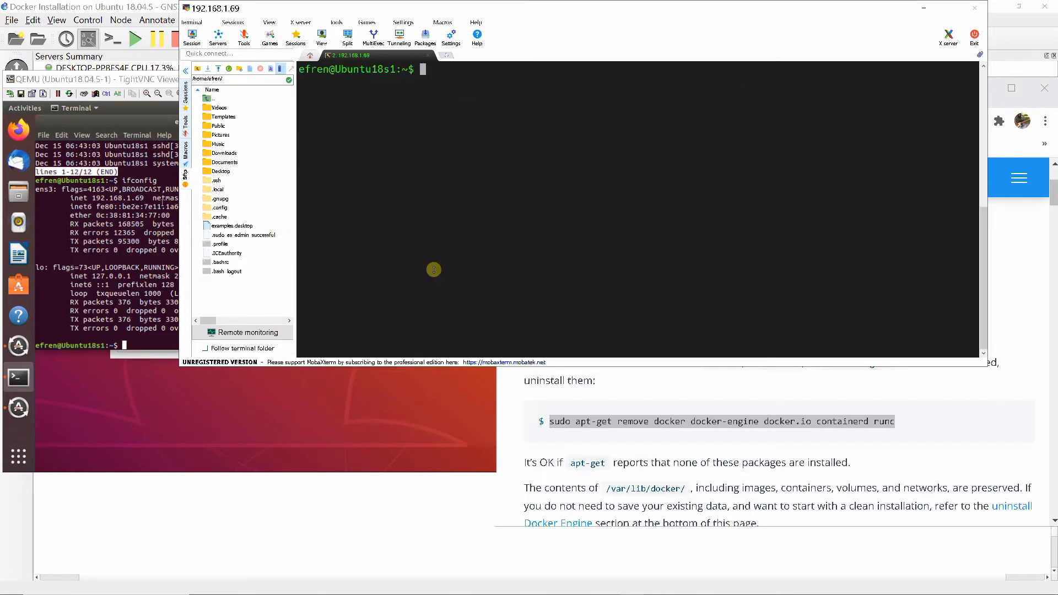
# Copy sudo apt-get remove docker docker-engine docker.io containerd runc from the Docker page and run it in the SSH terminal, entering the sudo password
pyautogui.click(391, 422)
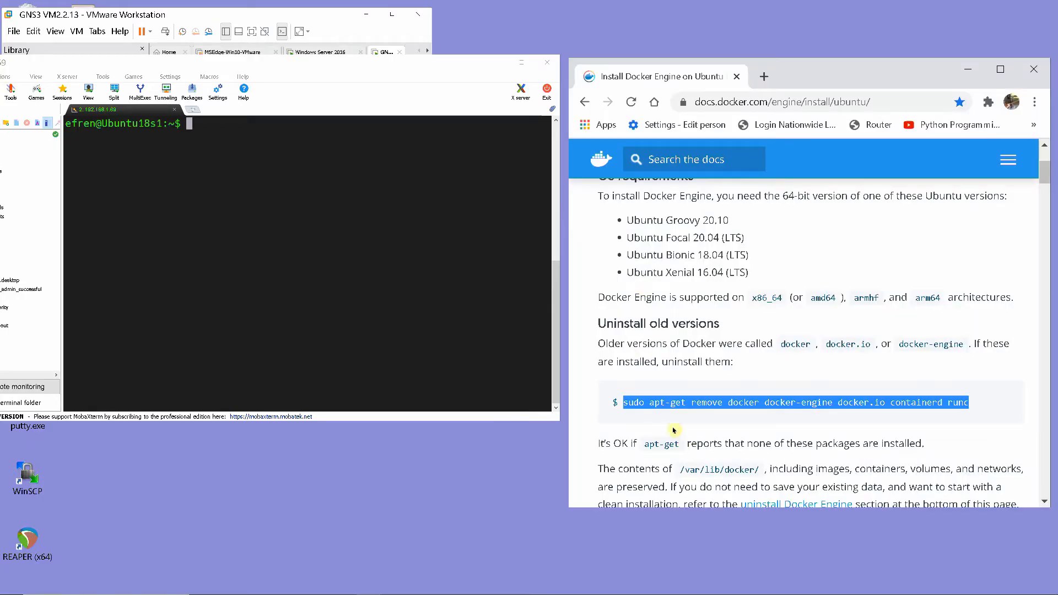
pyautogui.rightClick(669, 407)
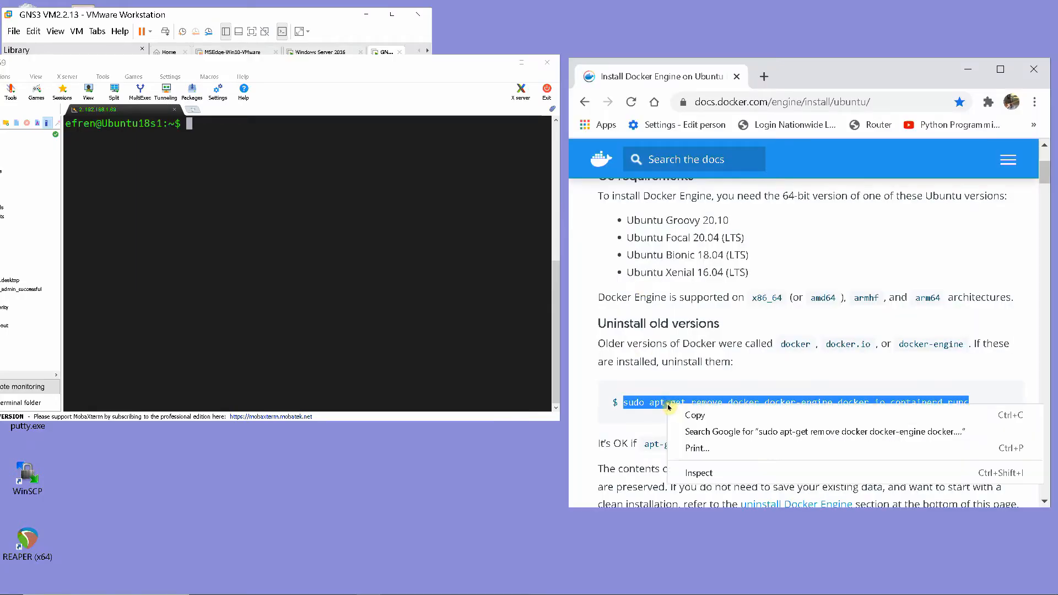
pyautogui.click(695, 415)
pyautogui.rightClick(191, 125)
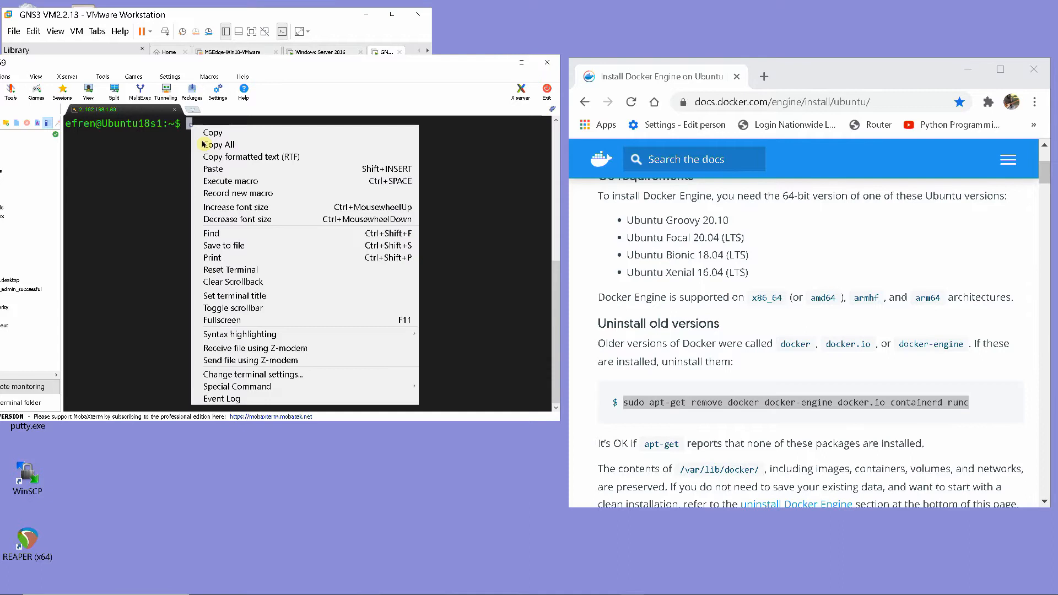
pyautogui.click(210, 169)
pyautogui.press('Return')
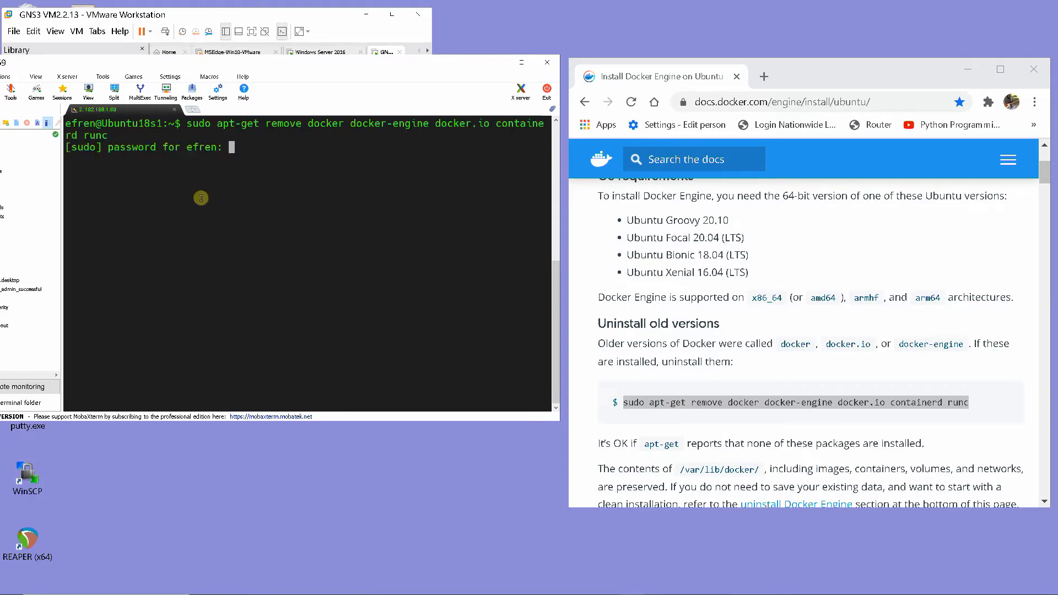
pyautogui.press('Return')
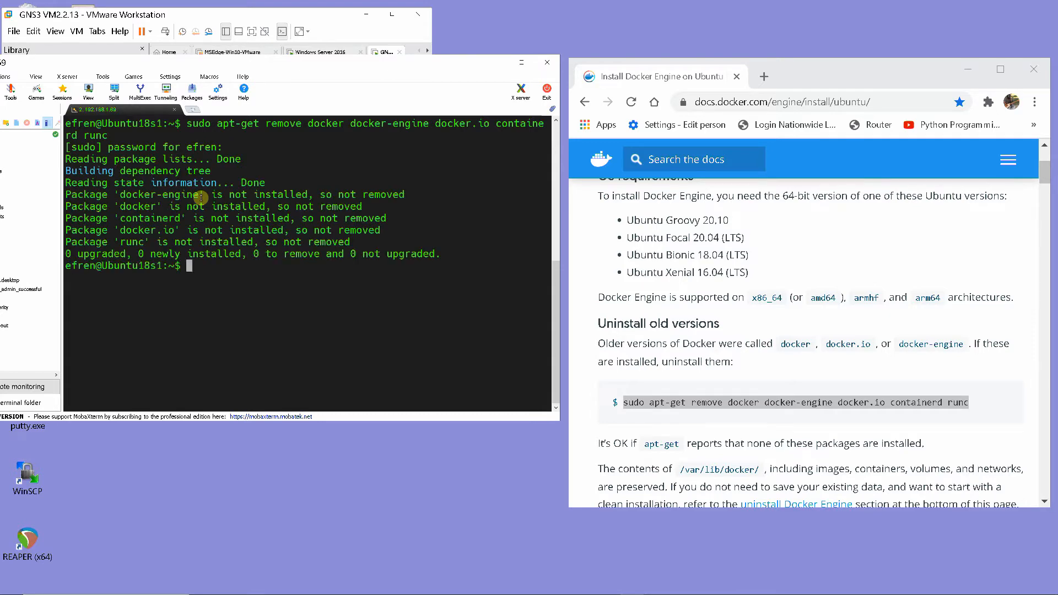
# Copy sudo apt-get update from the Docker page's repository setup section and run it in the SSH terminal
pyautogui.scroll(-3, 682, 315)
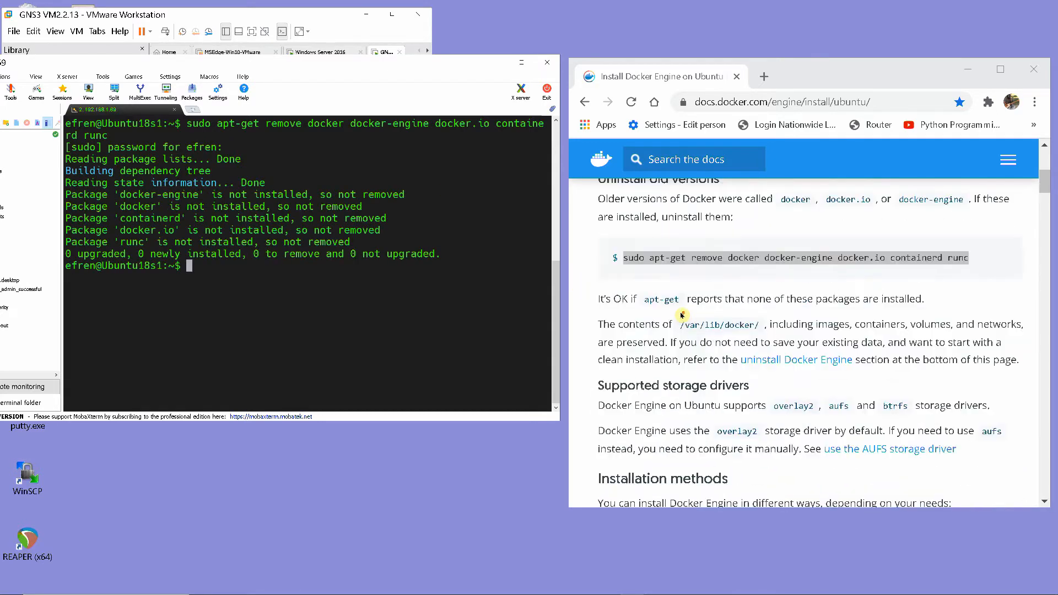
pyautogui.scroll(-10, 681, 315)
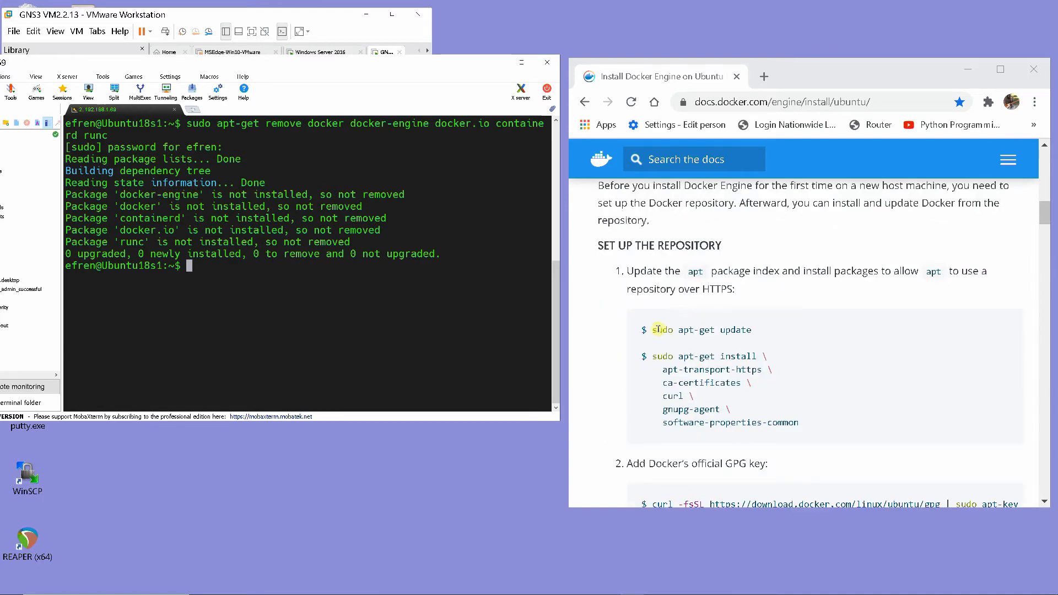
pyautogui.moveTo(653, 330); pyautogui.dragTo(754, 334)
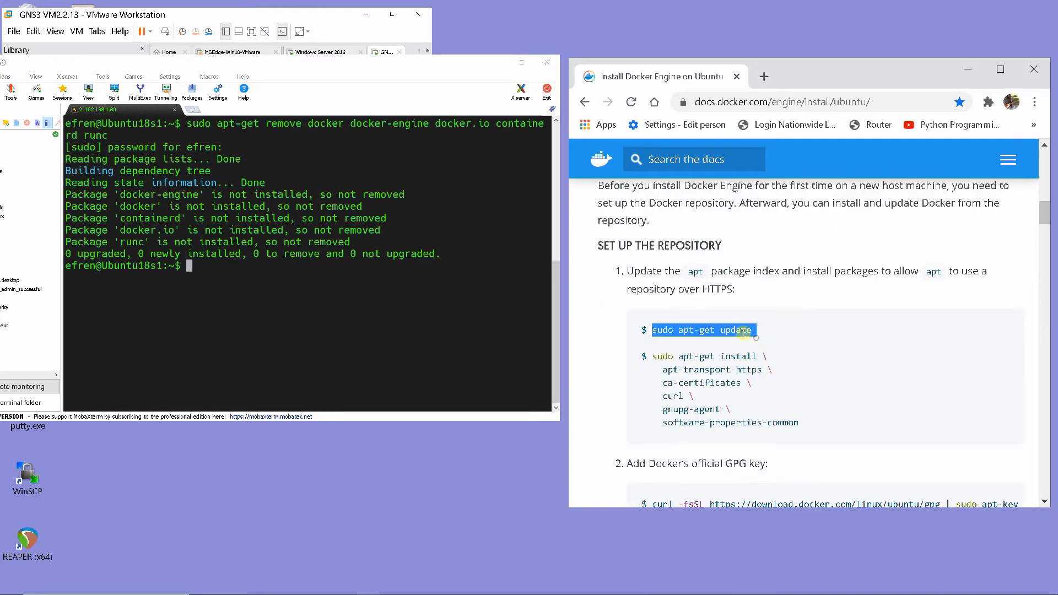
pyautogui.rightClick(750, 340)
pyautogui.click(771, 344)
pyautogui.rightClick(186, 264)
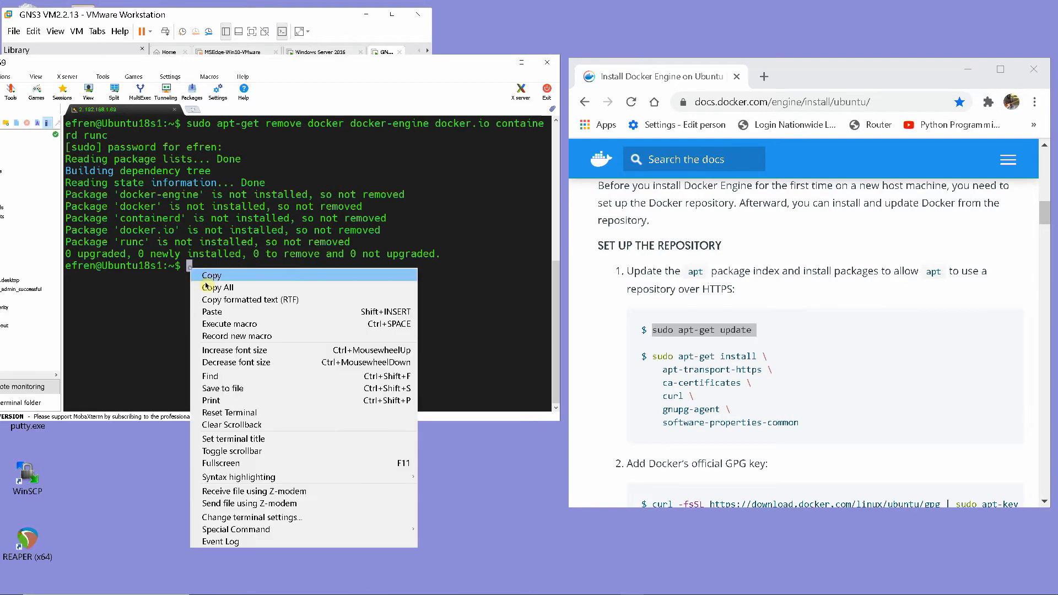
pyautogui.click(209, 300)
pyautogui.click(215, 302)
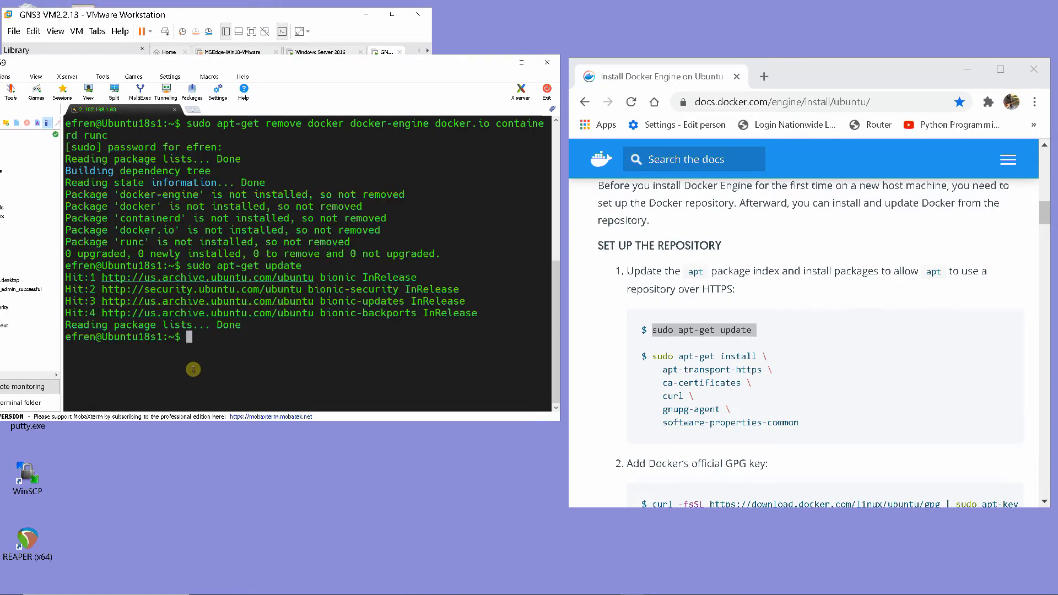
# Copy the sudo apt-get install command for apt-transport-https, ca-certificates, curl, gnupg-agent and software-properties-common, run it in the terminal and accept the installation
pyautogui.moveTo(652, 356); pyautogui.dragTo(797, 446)
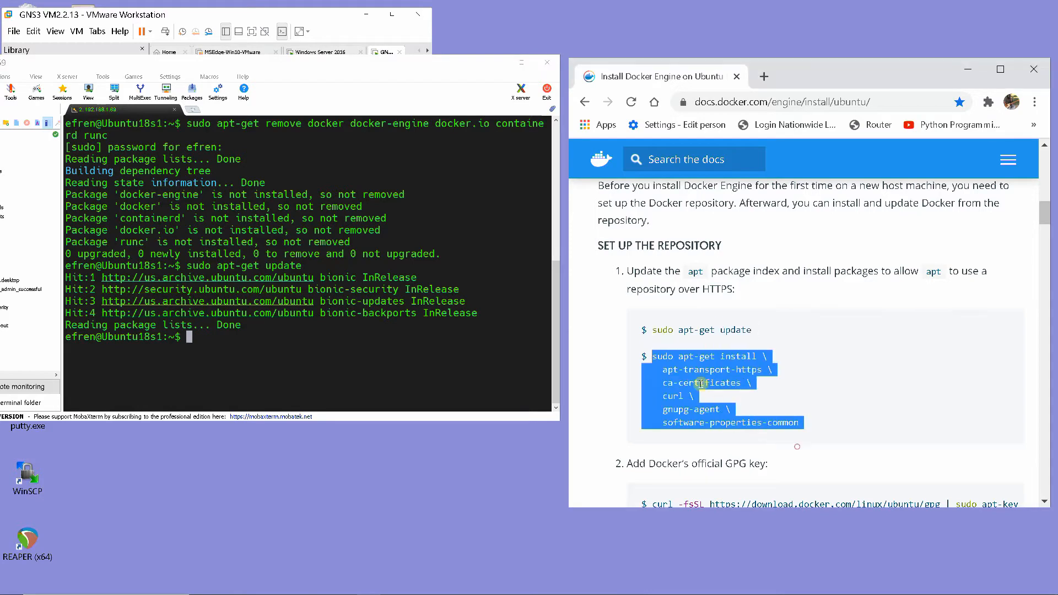
pyautogui.rightClick(700, 383)
pyautogui.click(715, 390)
pyautogui.rightClick(188, 344)
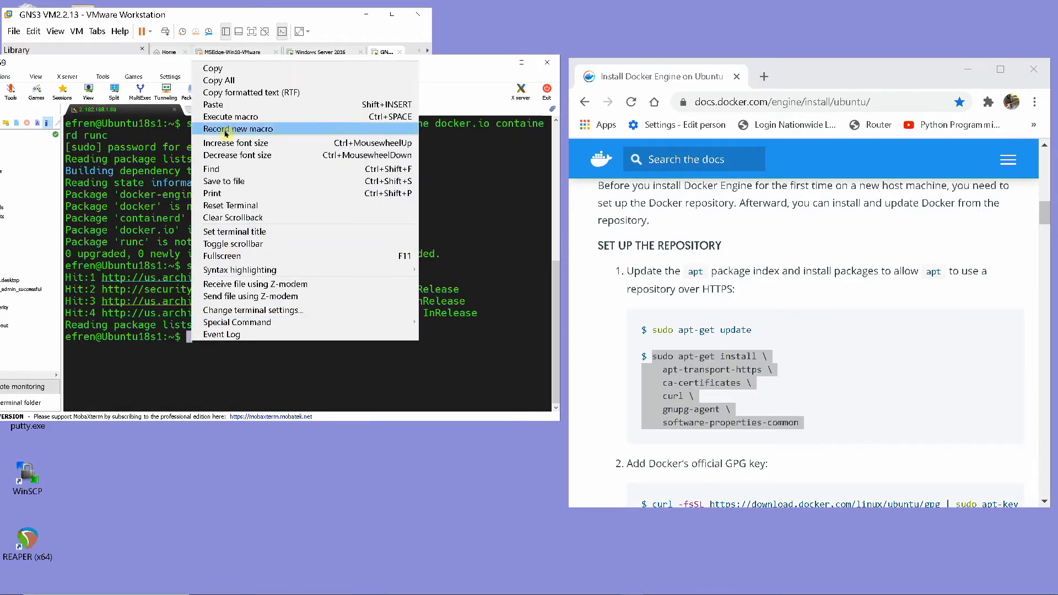
pyautogui.click(215, 105)
pyautogui.click(214, 302)
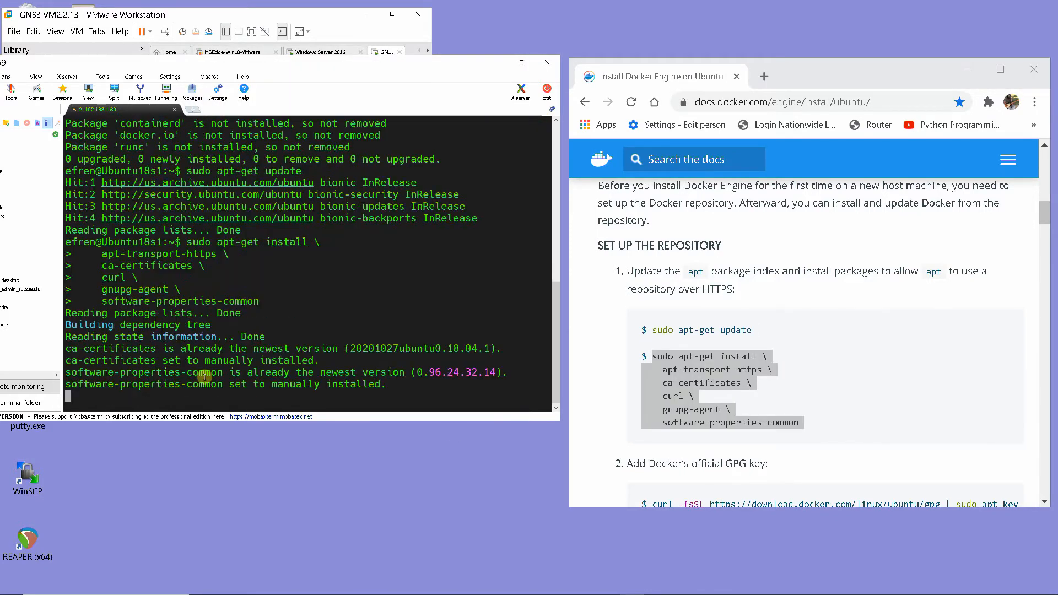
pyautogui.write('y')
pyautogui.press('Return')
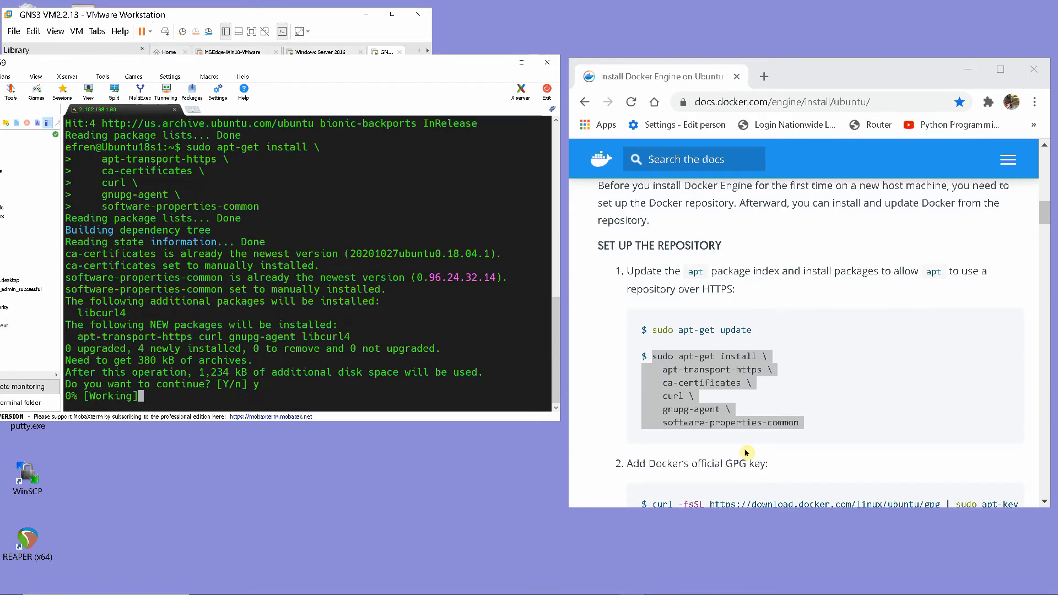
pyautogui.scroll(-3, 746, 452)
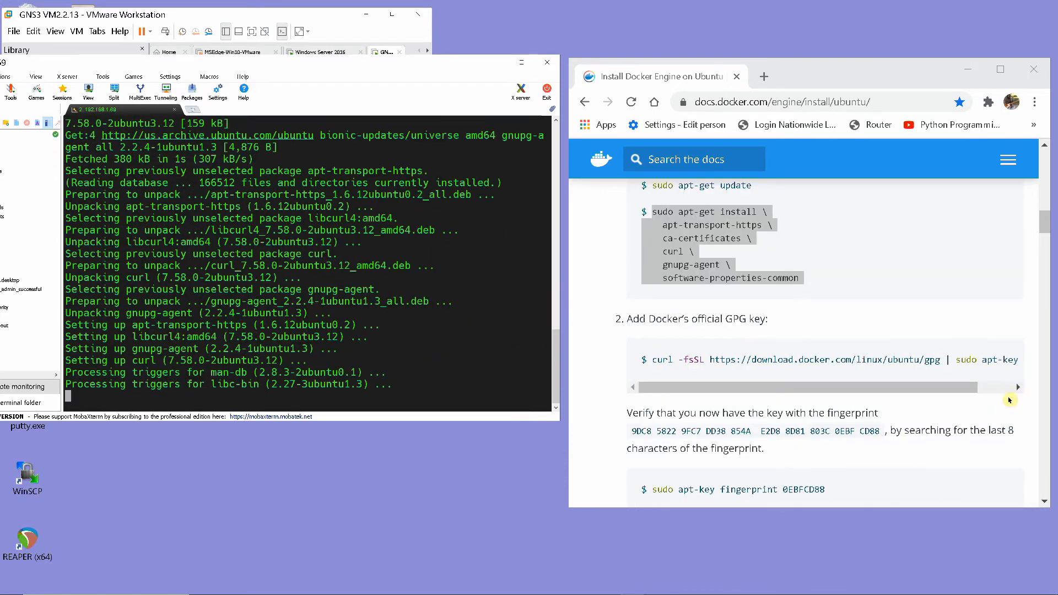
pyautogui.click(1017, 388)
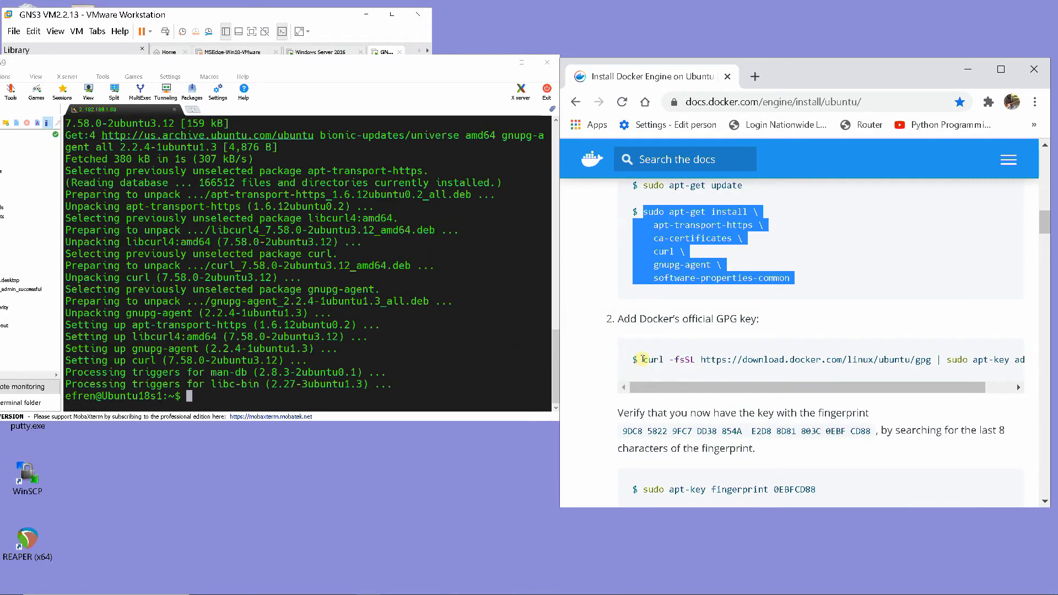
pyautogui.moveTo(644, 360); pyautogui.dragTo(1012, 359)
pyautogui.rightClick(1012, 360)
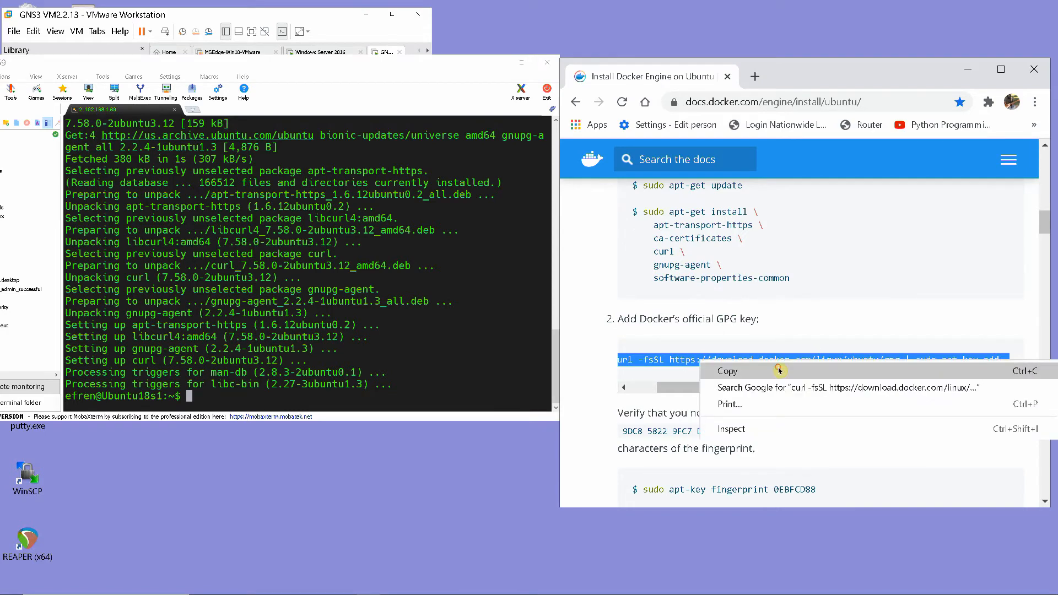
pyautogui.click(723, 367)
pyautogui.rightClick(186, 397)
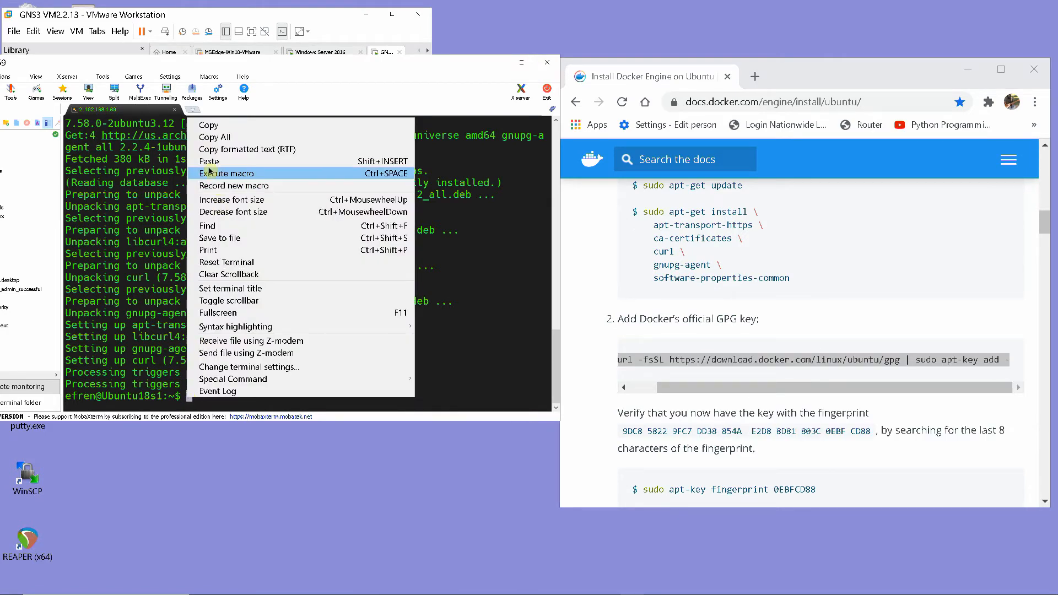
pyautogui.click(204, 187)
pyautogui.press('Return')
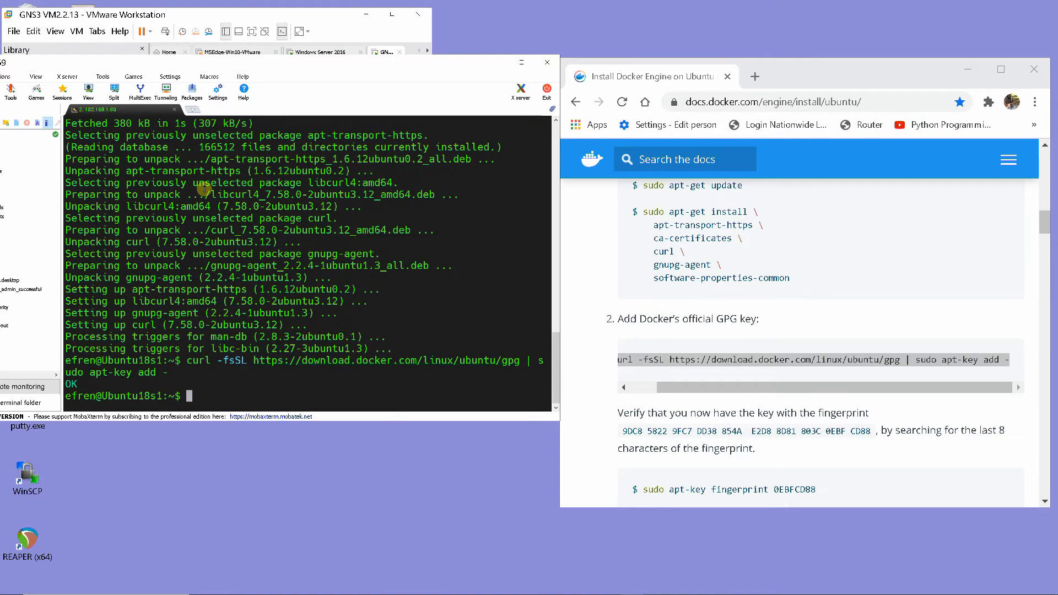
# Verify Docker's key by copying sudo apt-key fingerprint 0EBFCD88 from the page and running it in the terminal
pyautogui.scroll(-2, 586, 419)
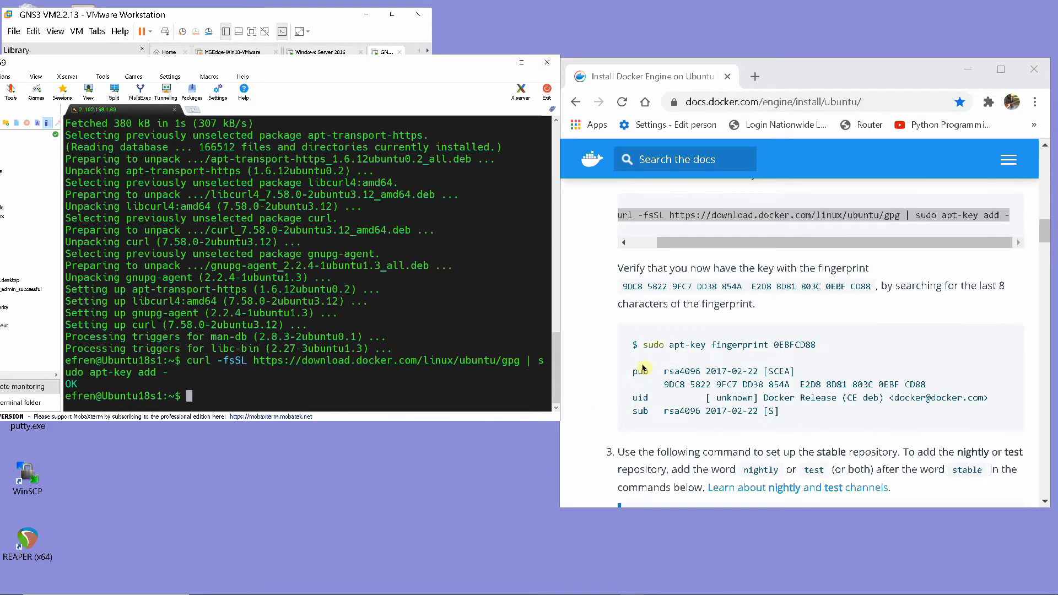
pyautogui.moveTo(645, 346); pyautogui.dragTo(688, 355)
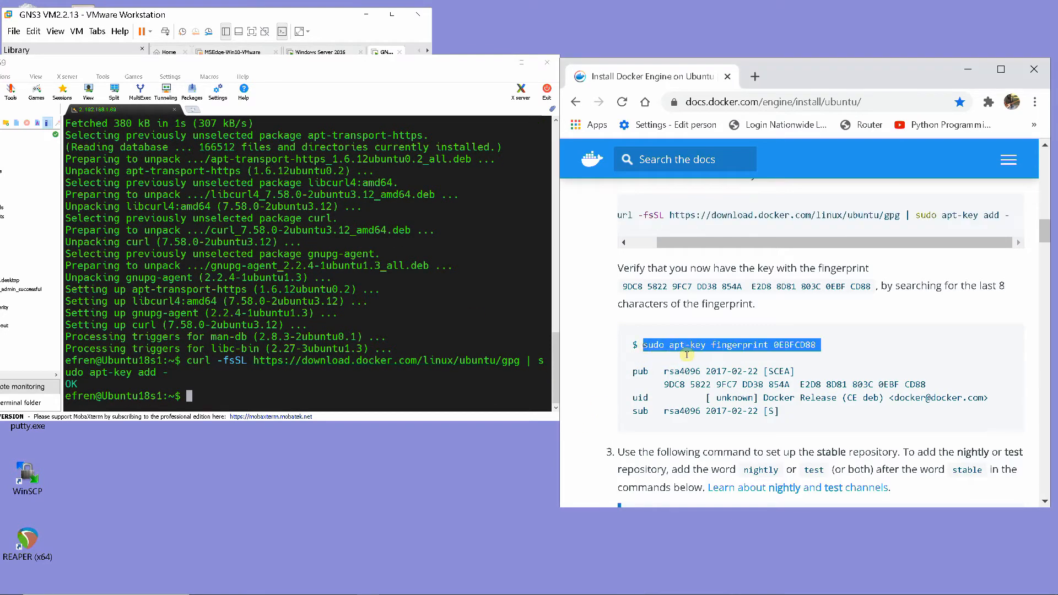
pyautogui.rightClick(752, 346)
pyautogui.click(769, 356)
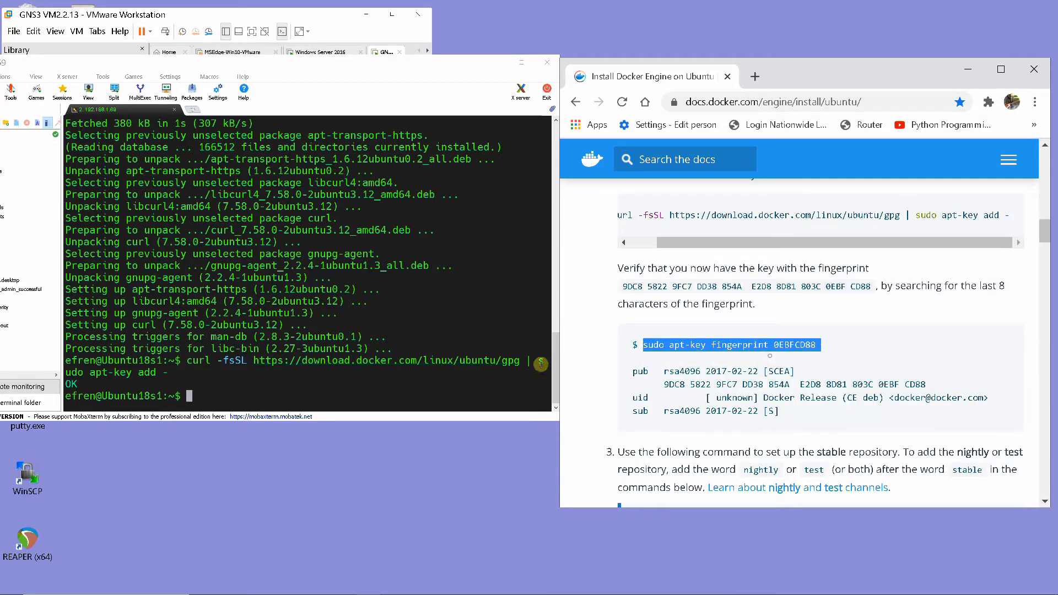
pyautogui.rightClick(188, 405)
pyautogui.click(209, 163)
pyautogui.click(214, 303)
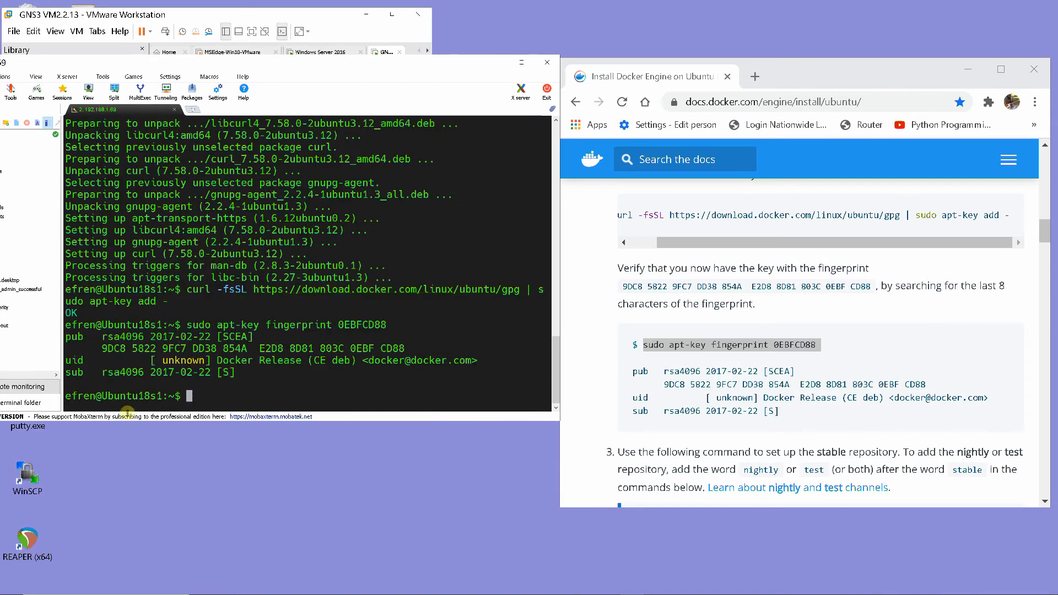
# Add Docker's stable amd64 repository by copying the x86_64 / amd64 sudo add-apt-repository command from the page and running it in the terminal
pyautogui.scroll(-2, 837, 362)
pyautogui.scroll(-3, 837, 361)
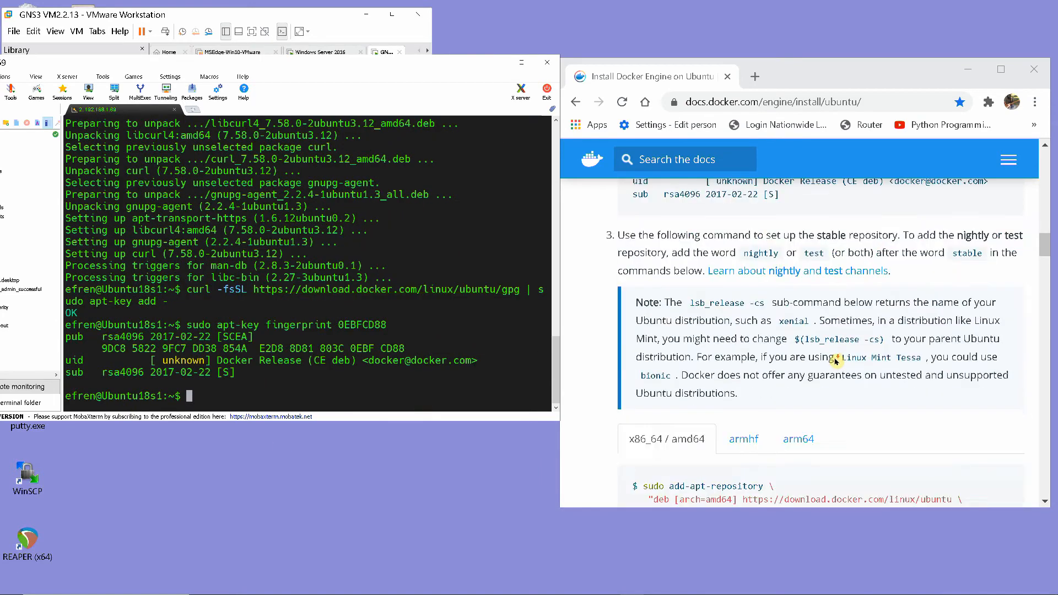
pyautogui.scroll(1, 837, 361)
pyautogui.scroll(-1, 837, 361)
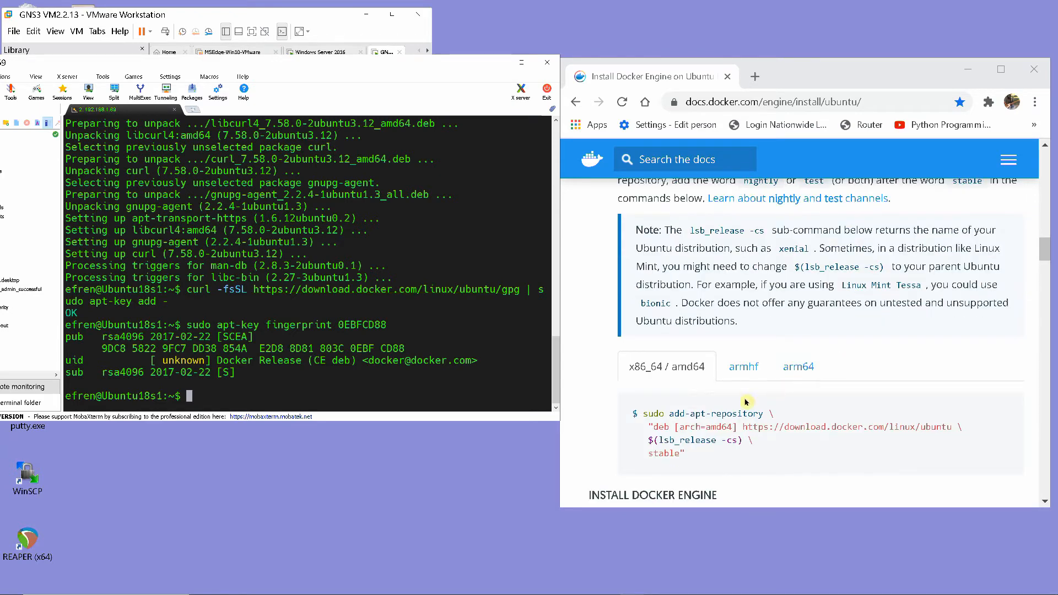
pyautogui.moveTo(644, 417); pyautogui.dragTo(705, 458)
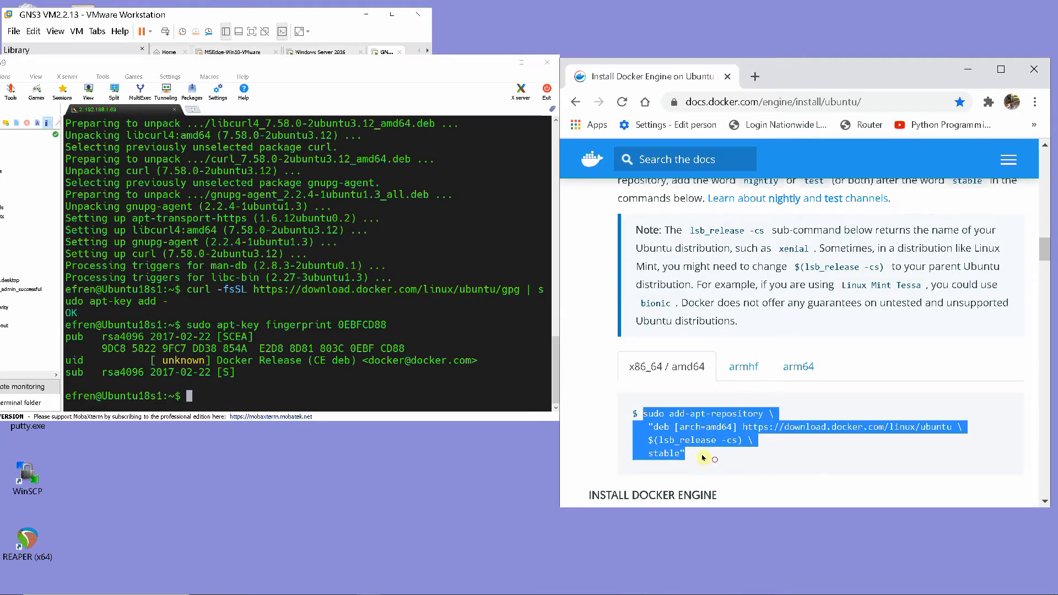
pyautogui.rightClick(703, 438)
pyautogui.click(716, 445)
pyautogui.rightClick(189, 398)
pyautogui.click(265, 161)
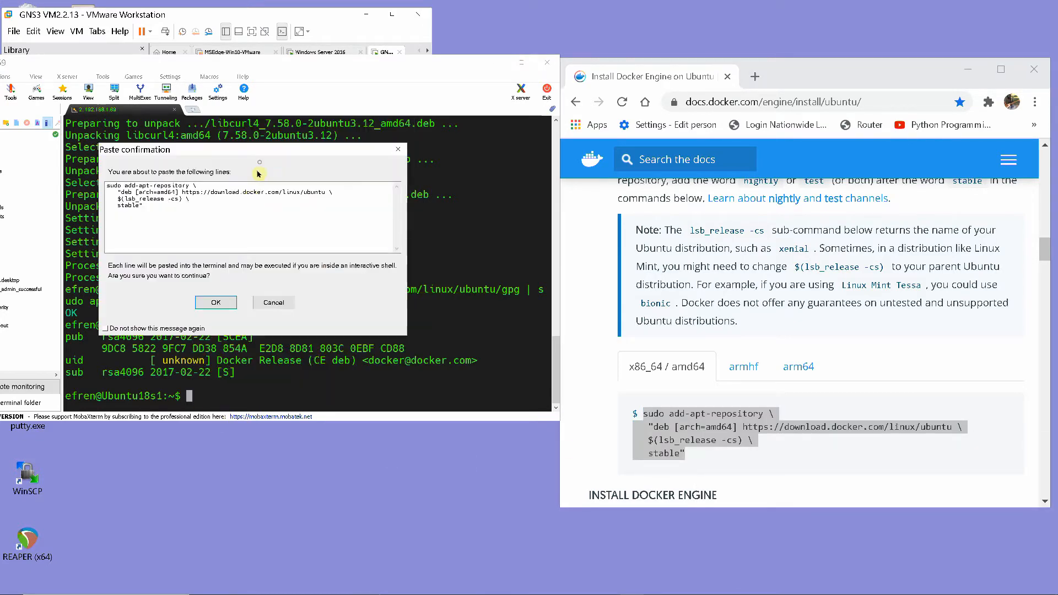
pyautogui.click(217, 305)
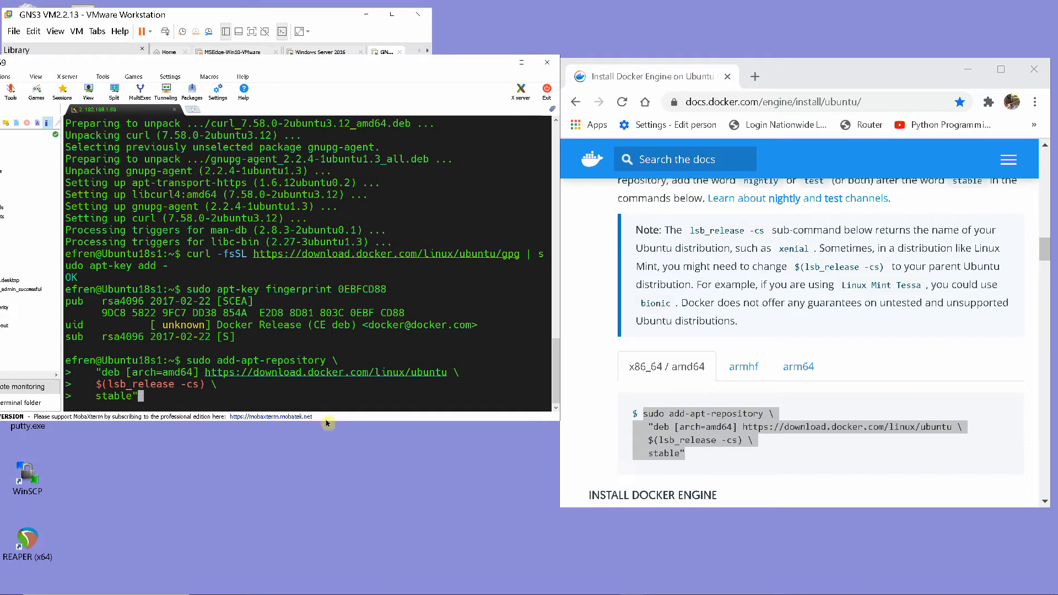
pyautogui.press('Return')
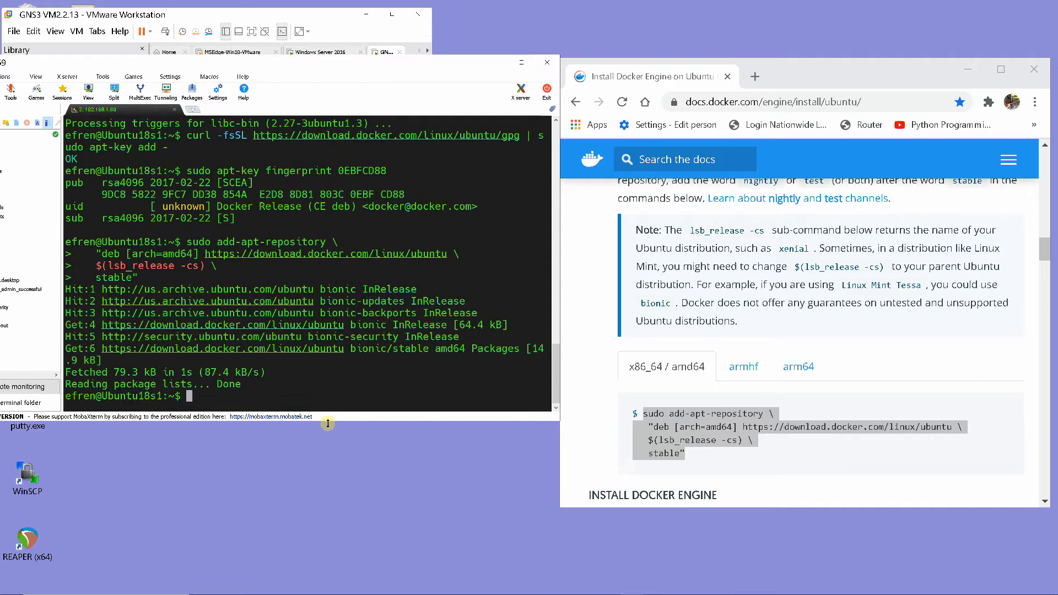
# Refresh the package index with the sudo apt-get update command copied from the page's Install Docker Engine section
pyautogui.scroll(-3, 883, 366)
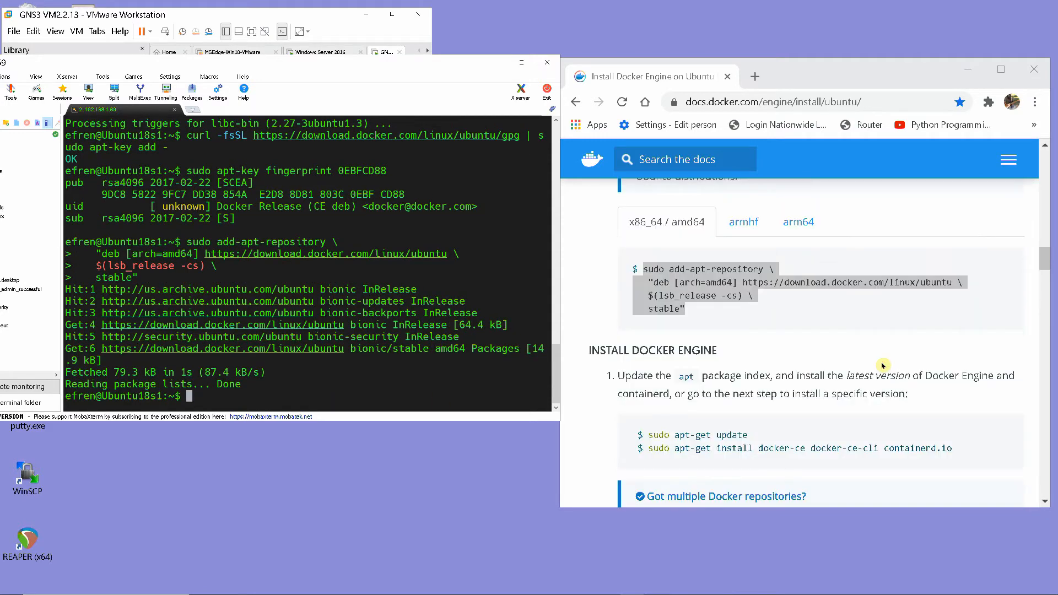
pyautogui.scroll(-3, 884, 366)
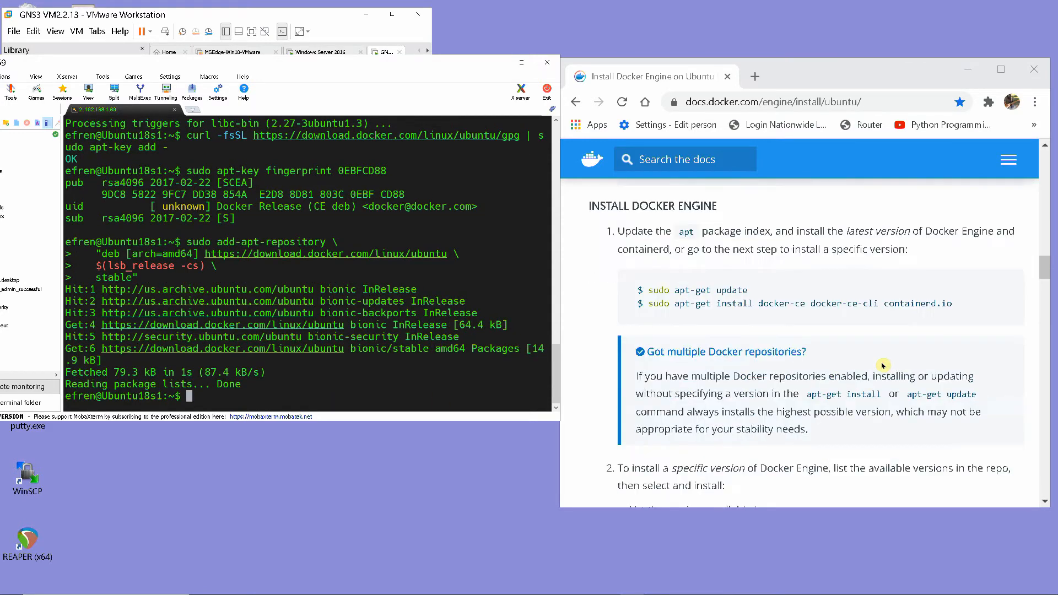
pyautogui.moveTo(649, 290); pyautogui.dragTo(724, 298)
pyautogui.rightClick(724, 298)
pyautogui.click(750, 308)
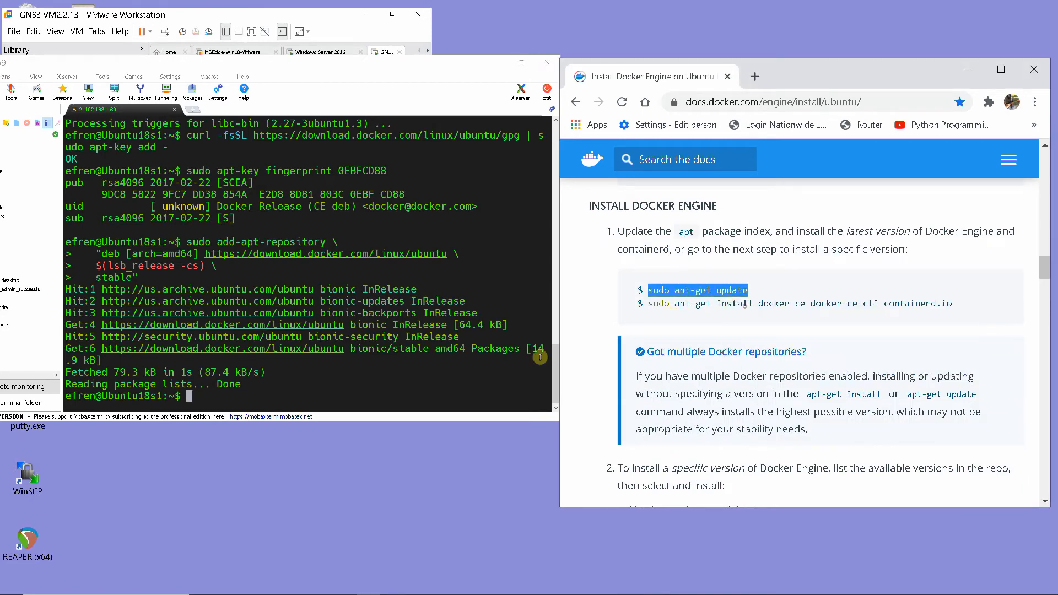
pyautogui.rightClick(190, 396)
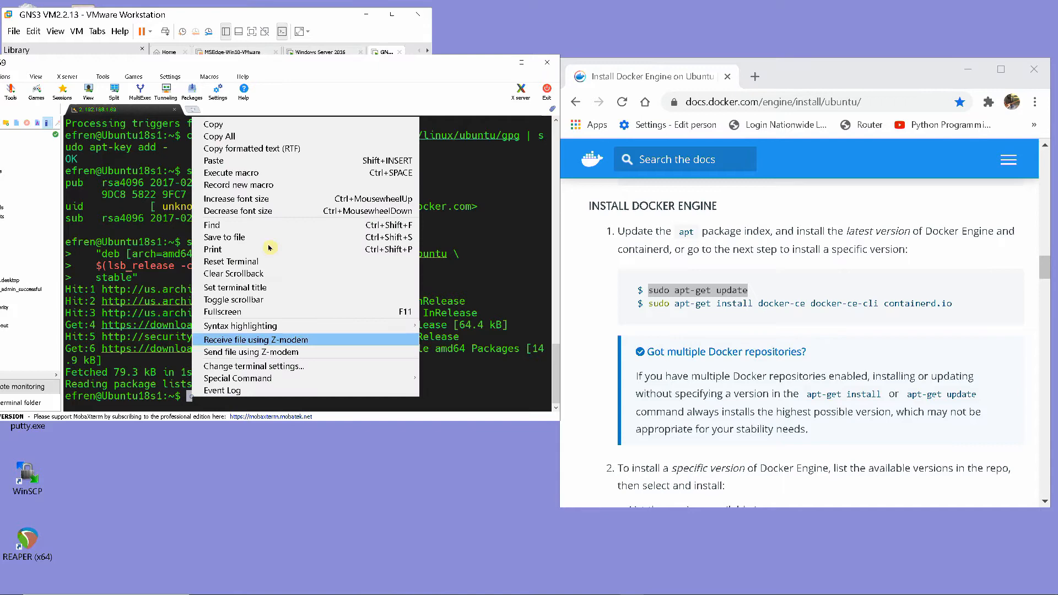
pyautogui.click(268, 162)
pyautogui.press('Return')
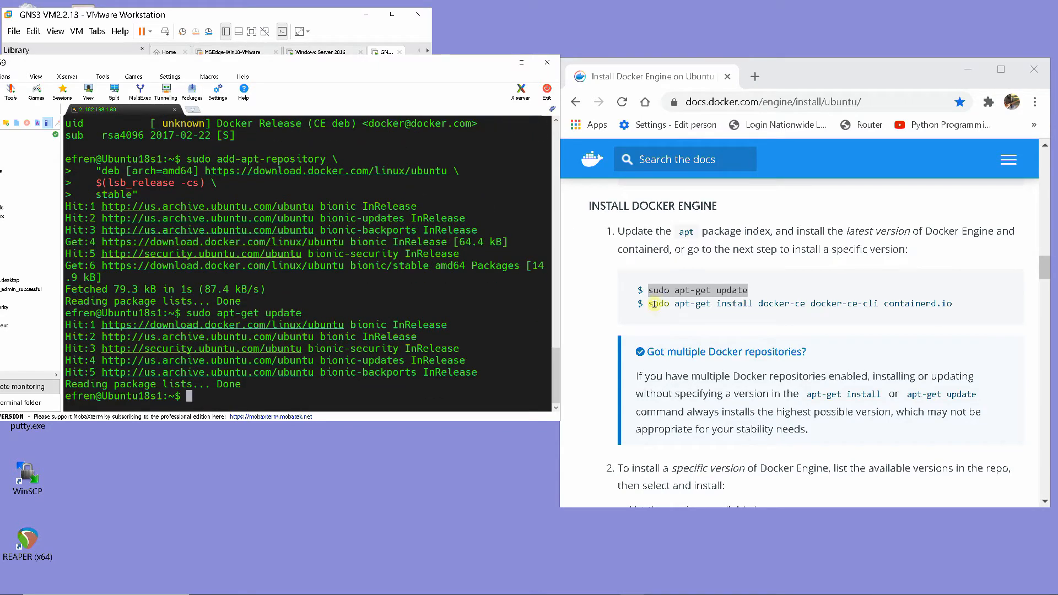
# Copy sudo apt-get install docker-ce docker-ce-cli containerd.io from the page, run it in the terminal and accept the installation
pyautogui.moveTo(650, 305); pyautogui.dragTo(963, 308)
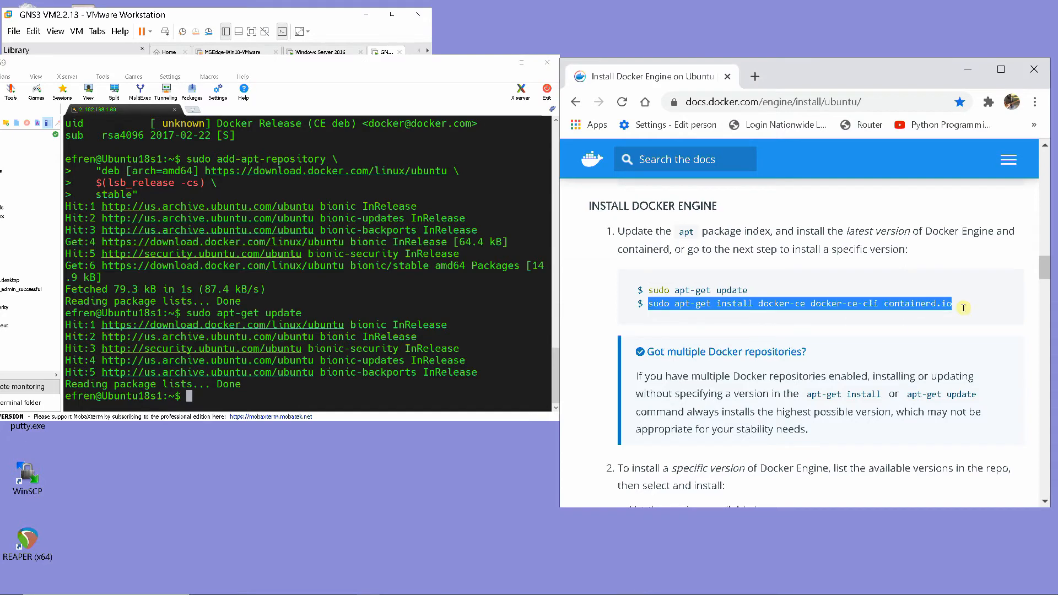
pyautogui.rightClick(893, 304)
pyautogui.click(872, 317)
pyautogui.rightClick(176, 400)
pyautogui.click(232, 159)
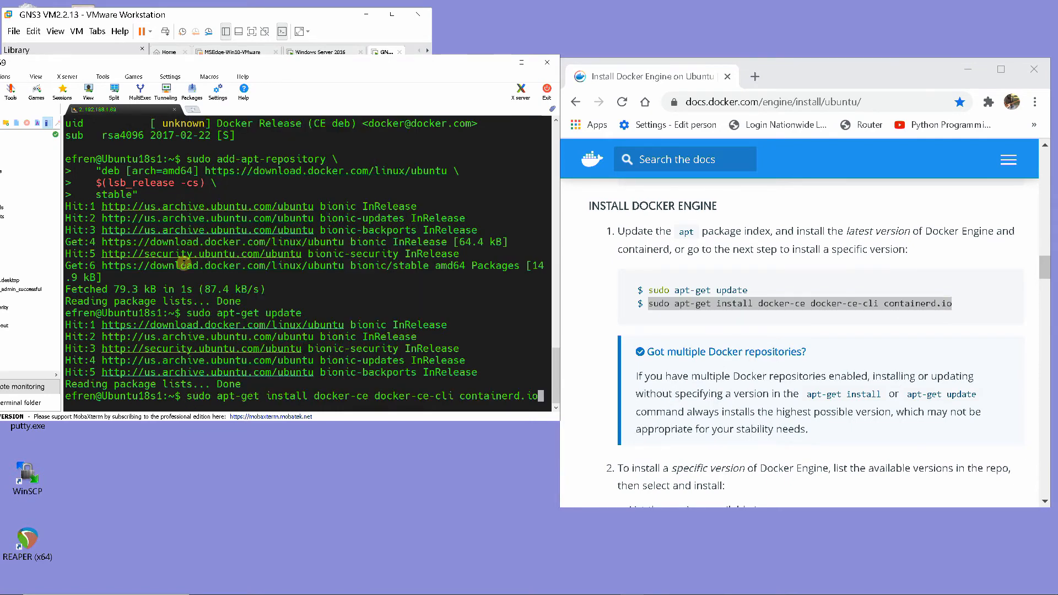
pyautogui.press('Return')
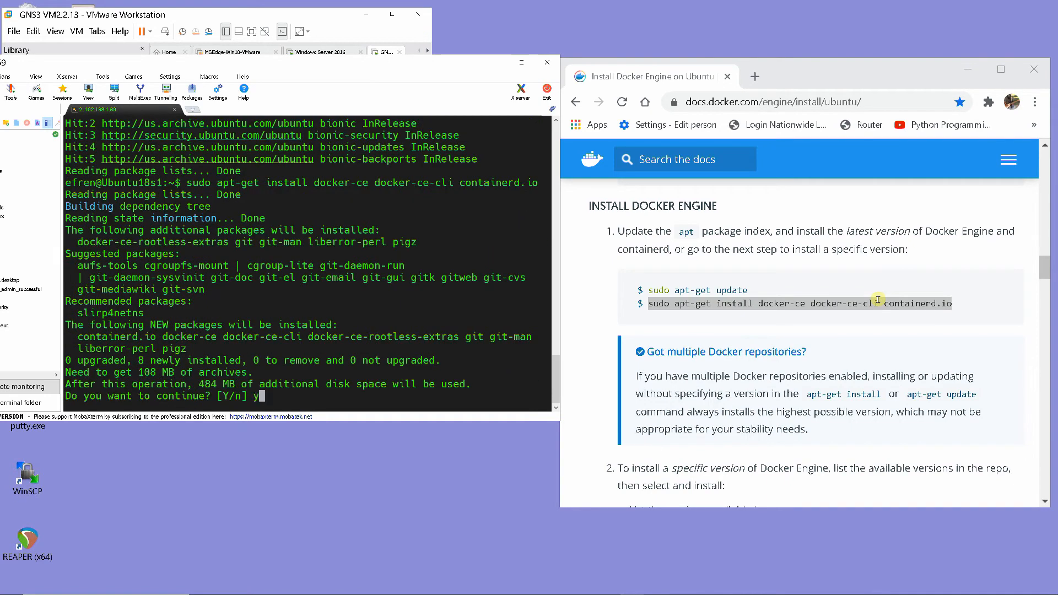
pyautogui.write('y')
pyautogui.press('Return')
# Verify the Docker Engine installation by copying sudo docker run hello-world from the page and running it in the terminal
pyautogui.scroll(-4, 867, 299)
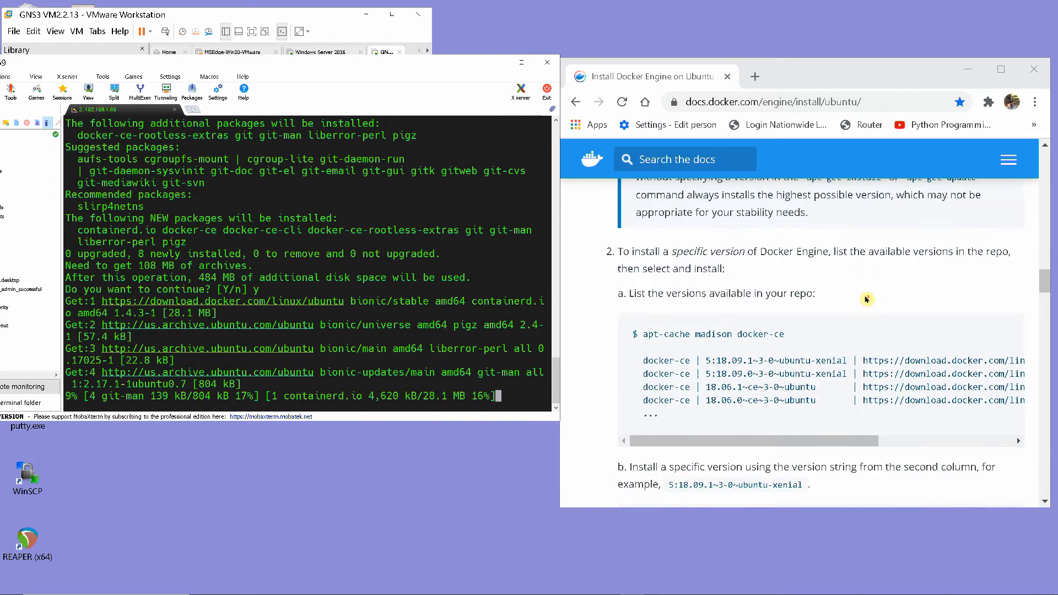
pyautogui.scroll(-5, 799, 296)
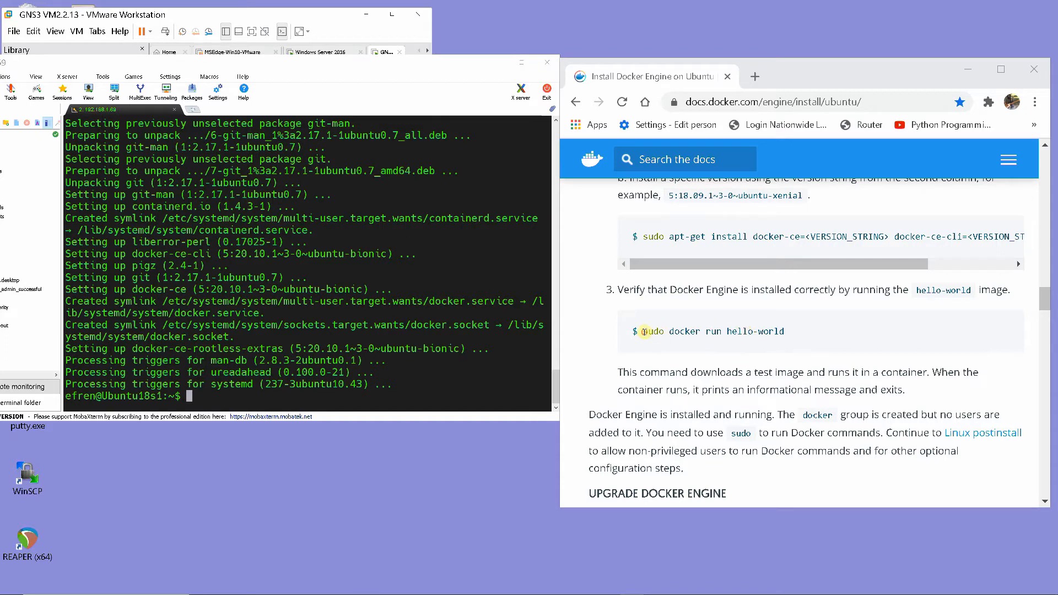
pyautogui.moveTo(644, 332); pyautogui.dragTo(783, 332)
pyautogui.rightClick(783, 336)
pyautogui.click(804, 344)
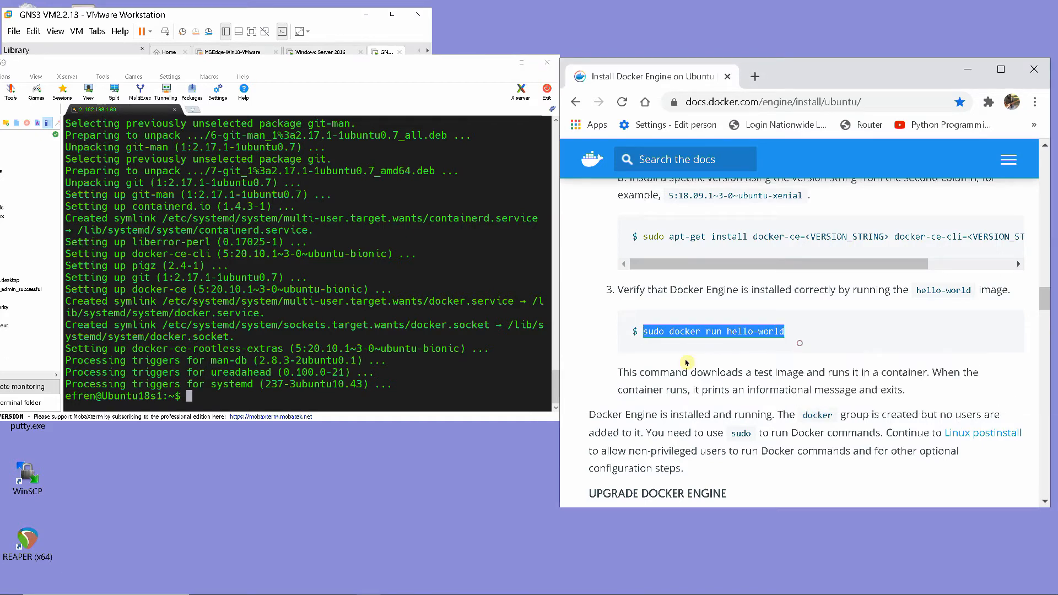
pyautogui.rightClick(189, 396)
pyautogui.click(237, 157)
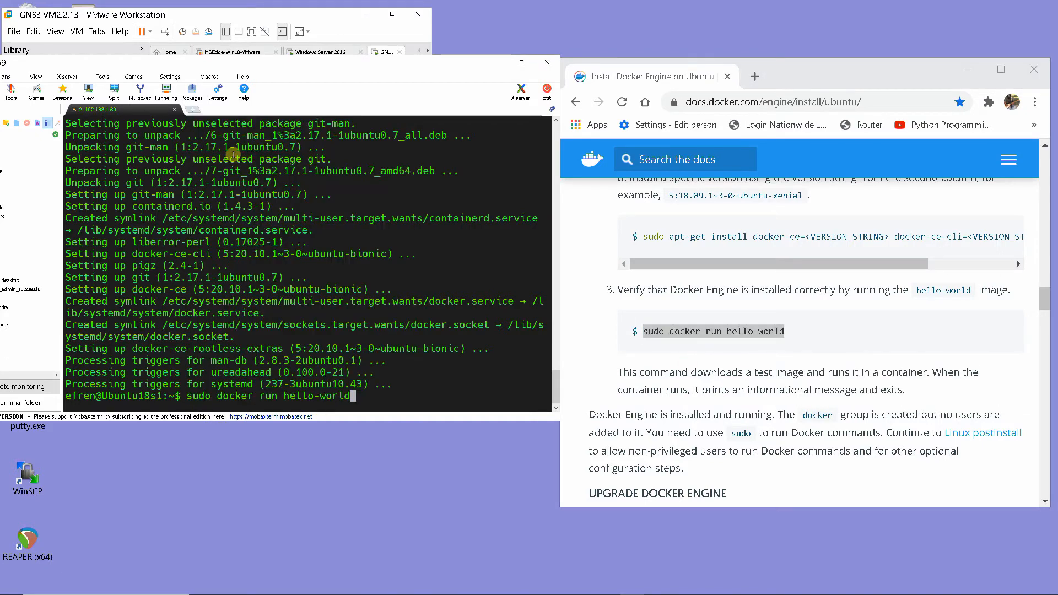
pyautogui.press('Return')
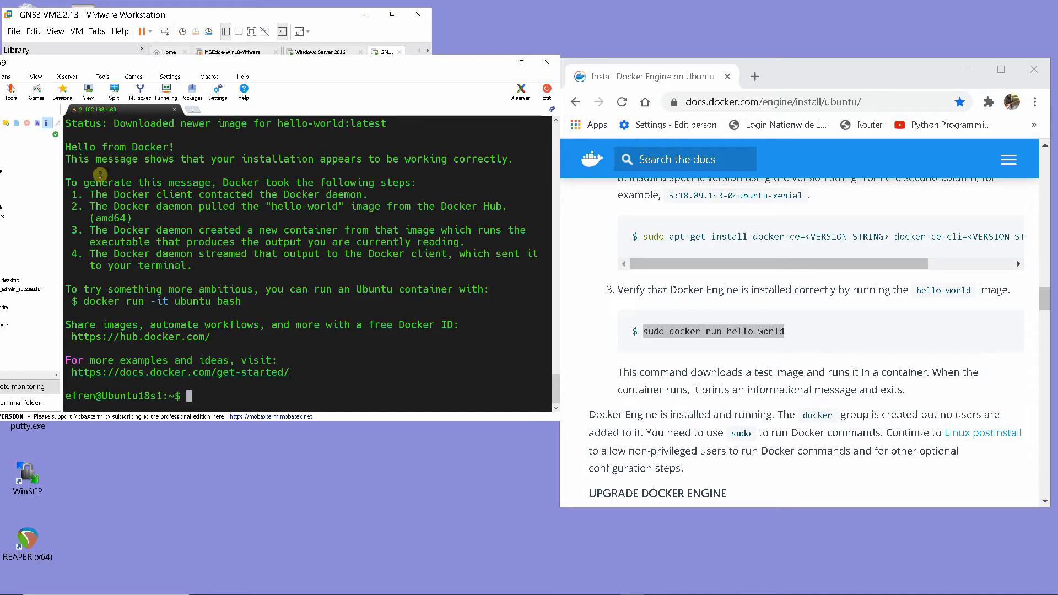
pyautogui.moveTo(68, 161); pyautogui.dragTo(510, 164)
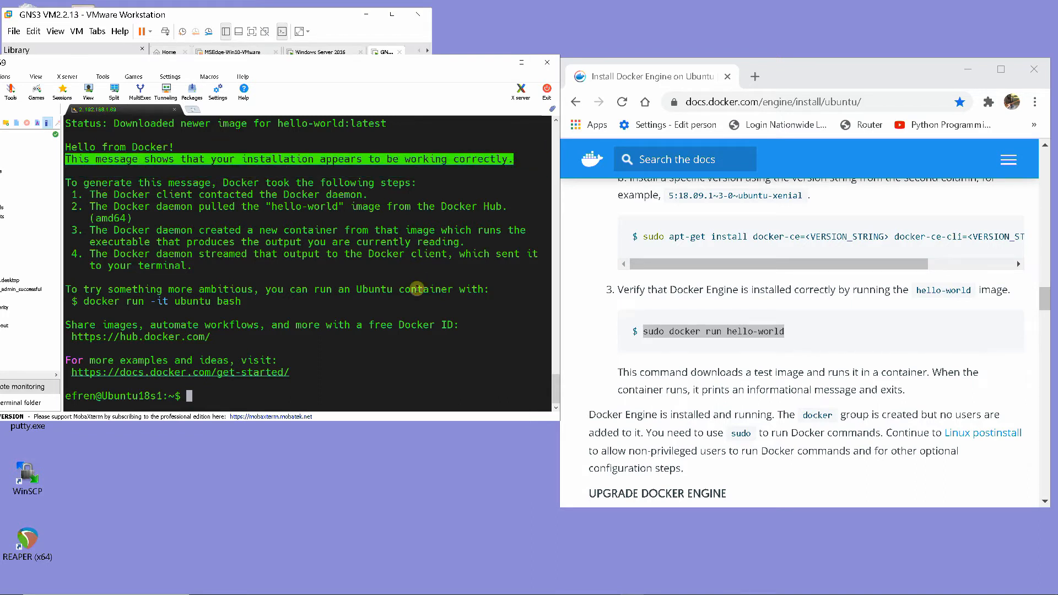
pyautogui.click(192, 397)
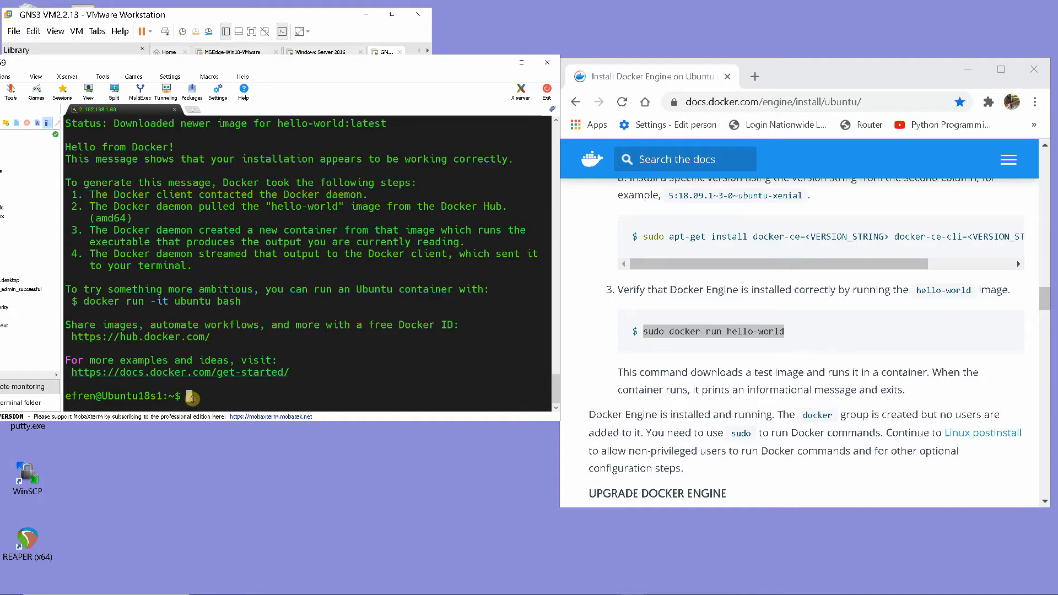
# Open the Post-installation steps for Linux page from the Next steps section at the end of the install guide
pyautogui.scroll(3, 628, 370)
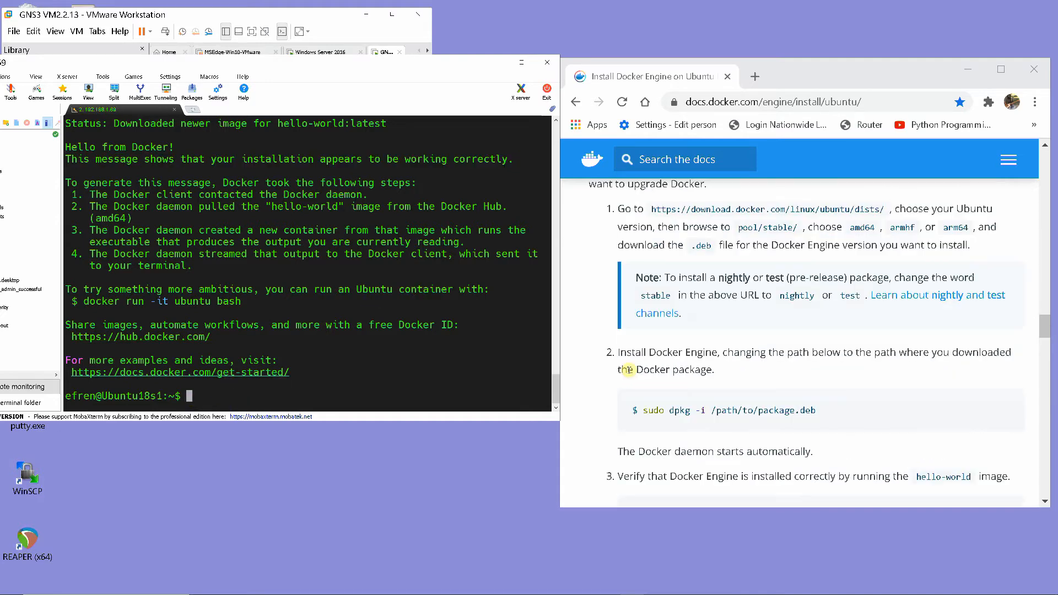
pyautogui.scroll(2, 629, 369)
pyautogui.scroll(-15, 661, 385)
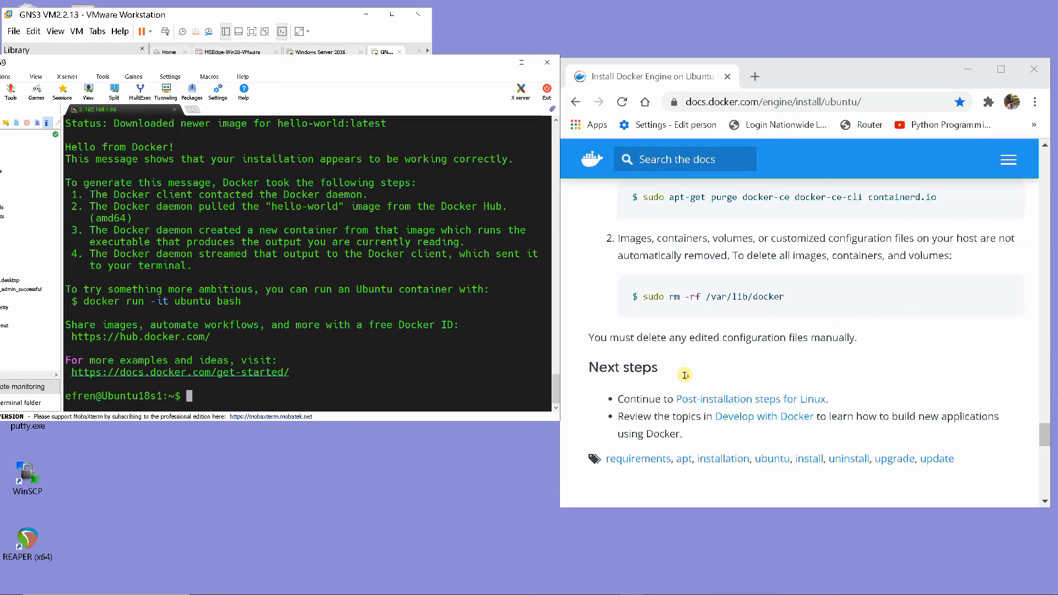
pyautogui.click(684, 405)
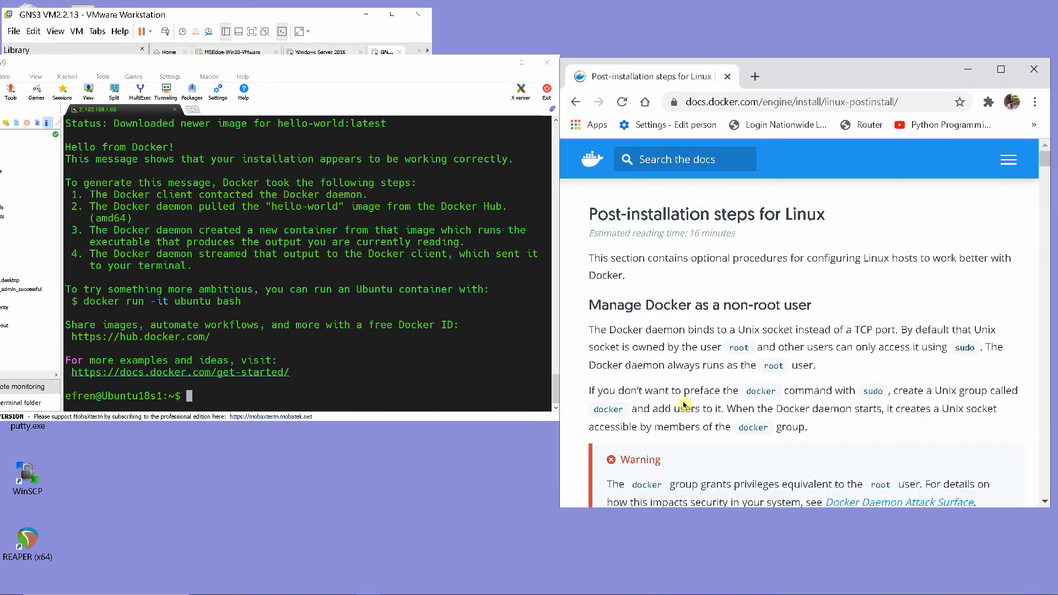
# Try to create the docker group by copying sudo groupadd docker from the page and running it in the terminal
pyautogui.scroll(-2, 710, 382)
pyautogui.scroll(-3, 710, 382)
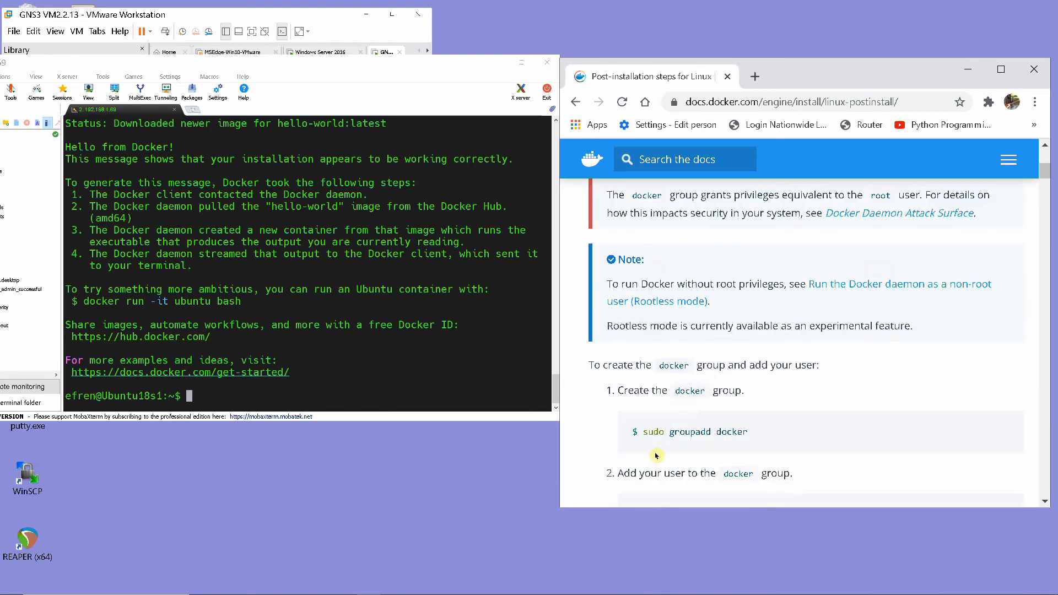
pyautogui.moveTo(644, 431); pyautogui.dragTo(750, 438)
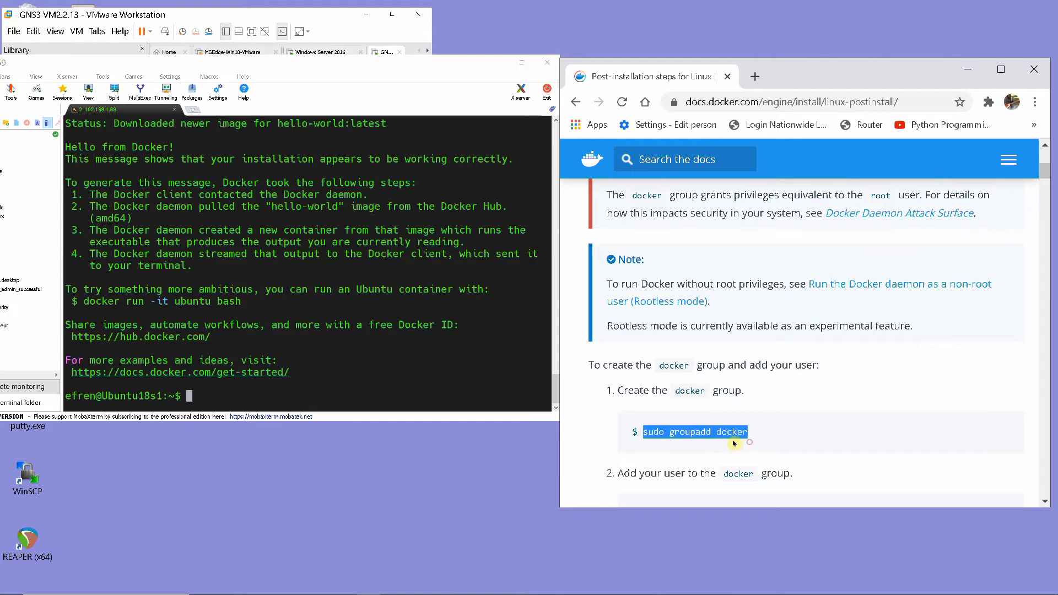
pyautogui.rightClick(734, 439)
pyautogui.click(756, 446)
pyautogui.rightClick(190, 397)
pyautogui.click(234, 164)
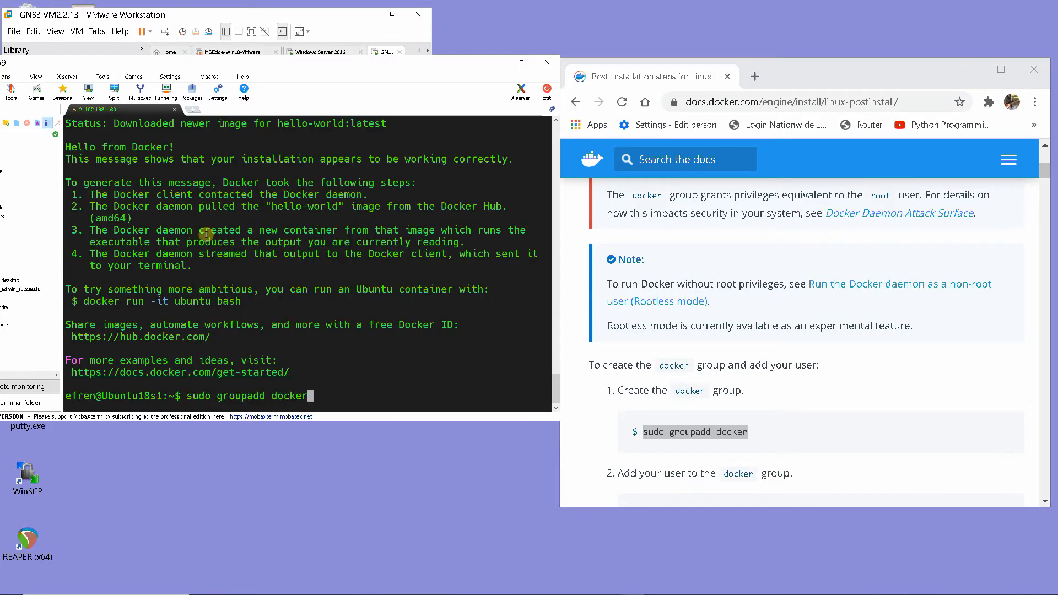
pyautogui.press('Return')
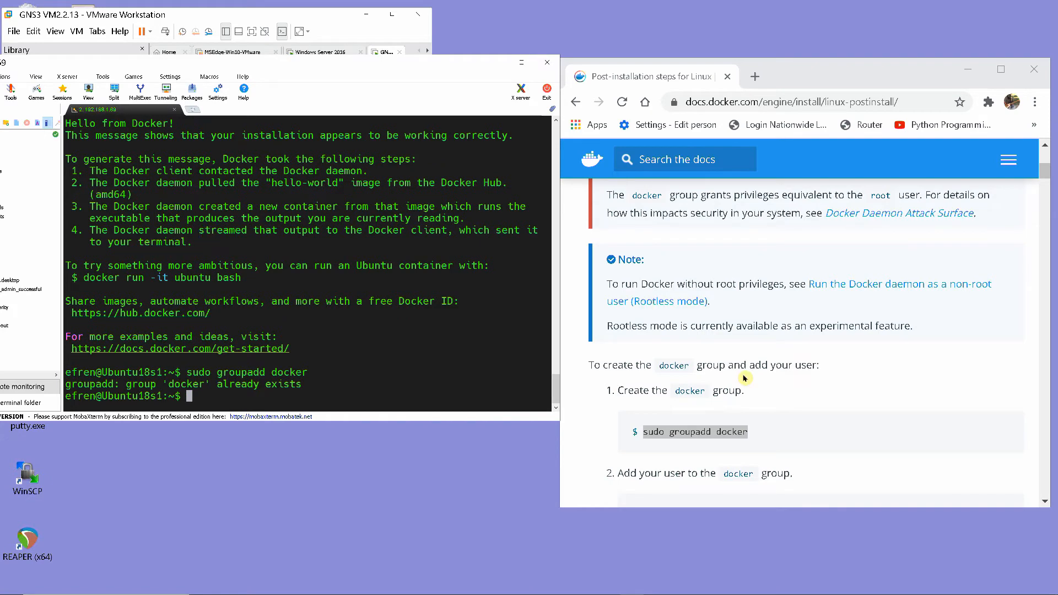
# Add the current user to the docker group with the sudo usermod -aG docker $USER command copied from the page
pyautogui.scroll(-1, 744, 378)
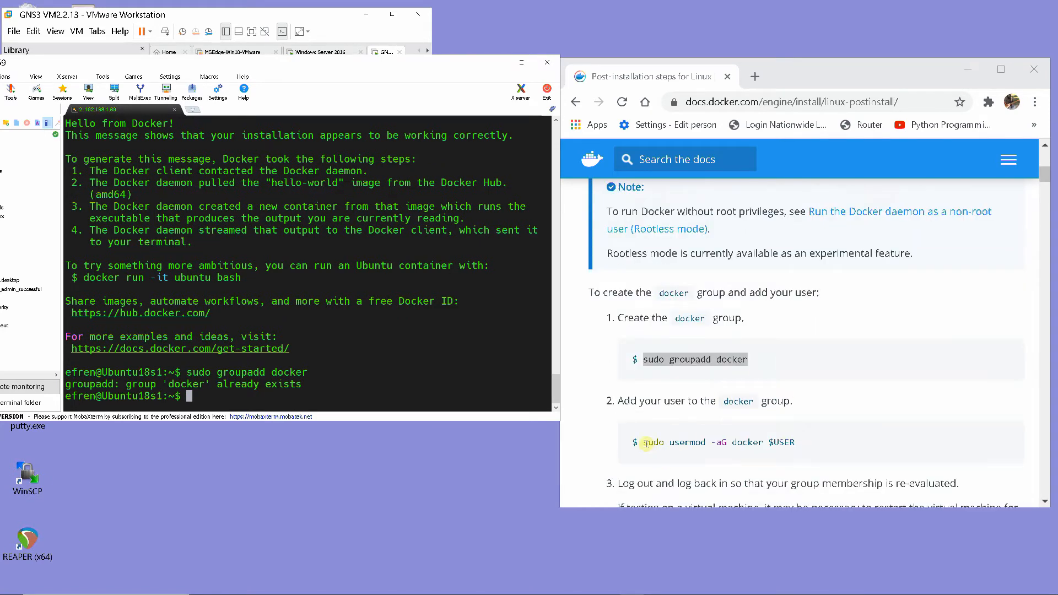
pyautogui.moveTo(643, 443); pyautogui.dragTo(796, 444)
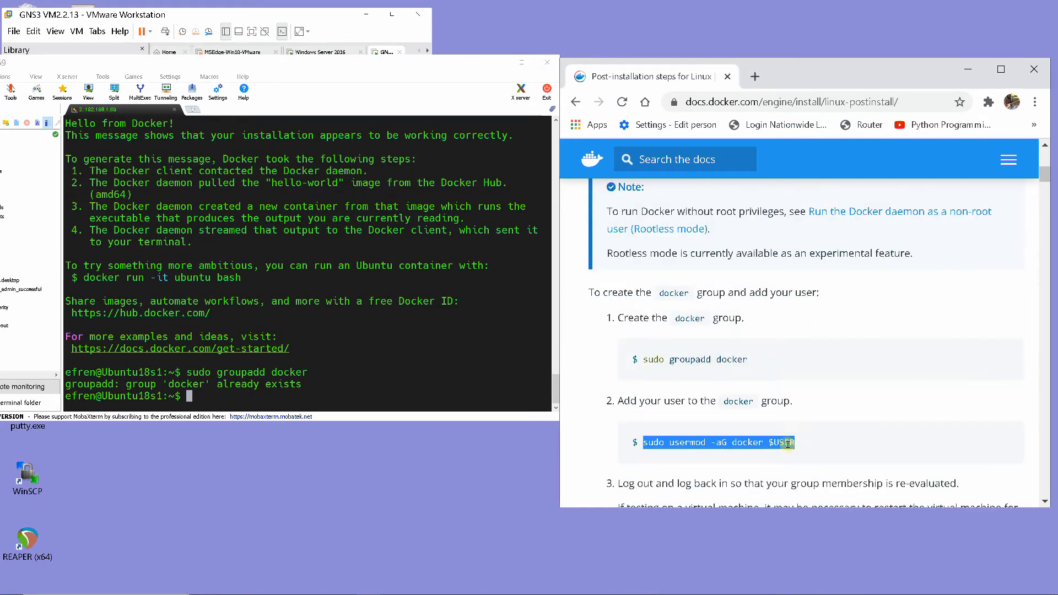
pyautogui.rightClick(796, 444)
pyautogui.click(788, 457)
pyautogui.rightClick(189, 396)
pyautogui.click(228, 161)
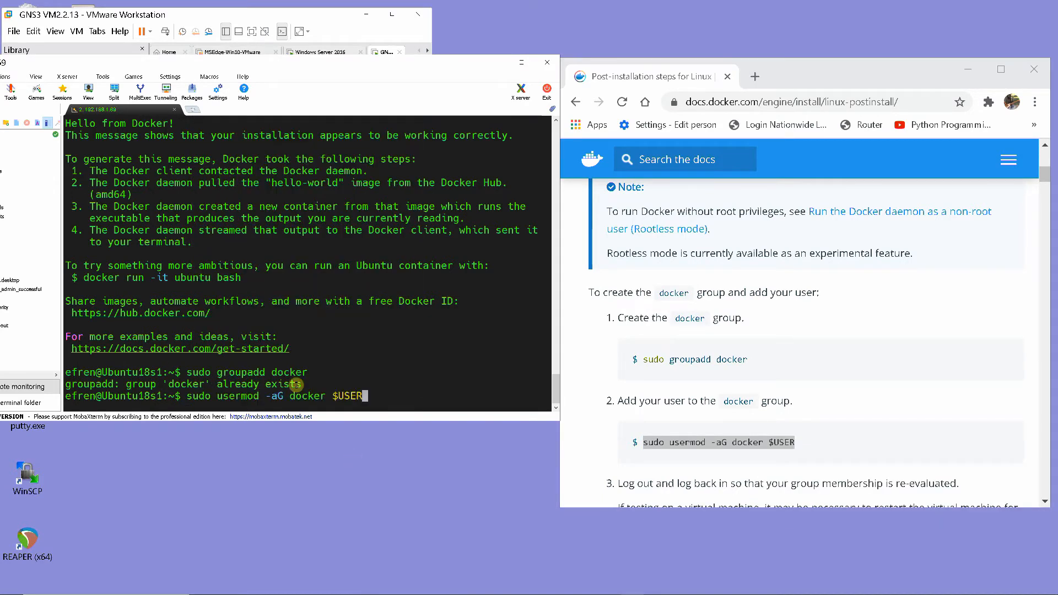
pyautogui.press('Return')
# Log out of the SSH session with exit, restart the session and log back in with the account's username
pyautogui.scroll(-4, 685, 384)
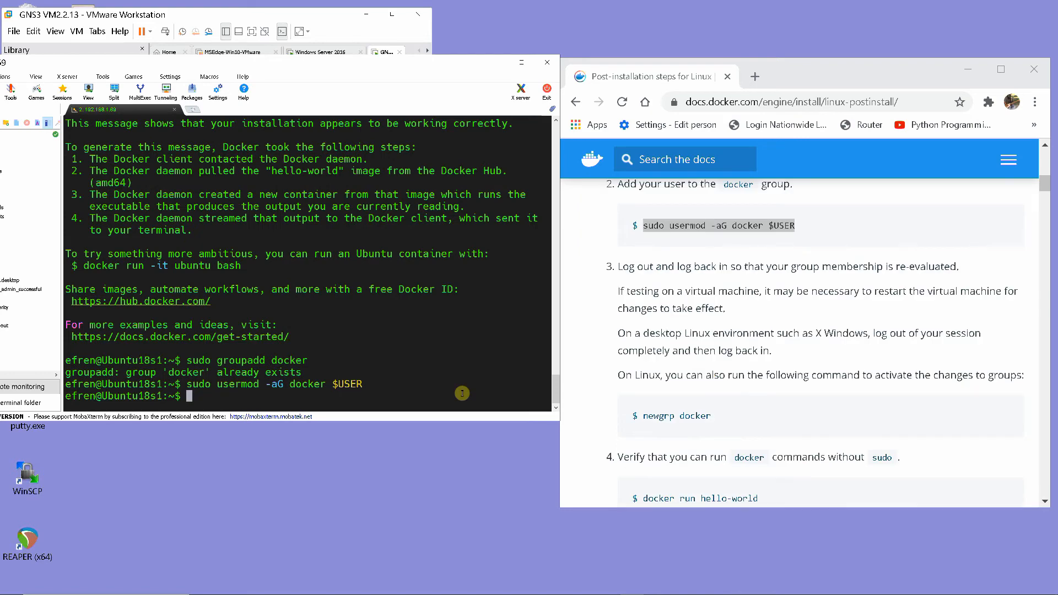
pyautogui.write('exit')
pyautogui.press('Return')
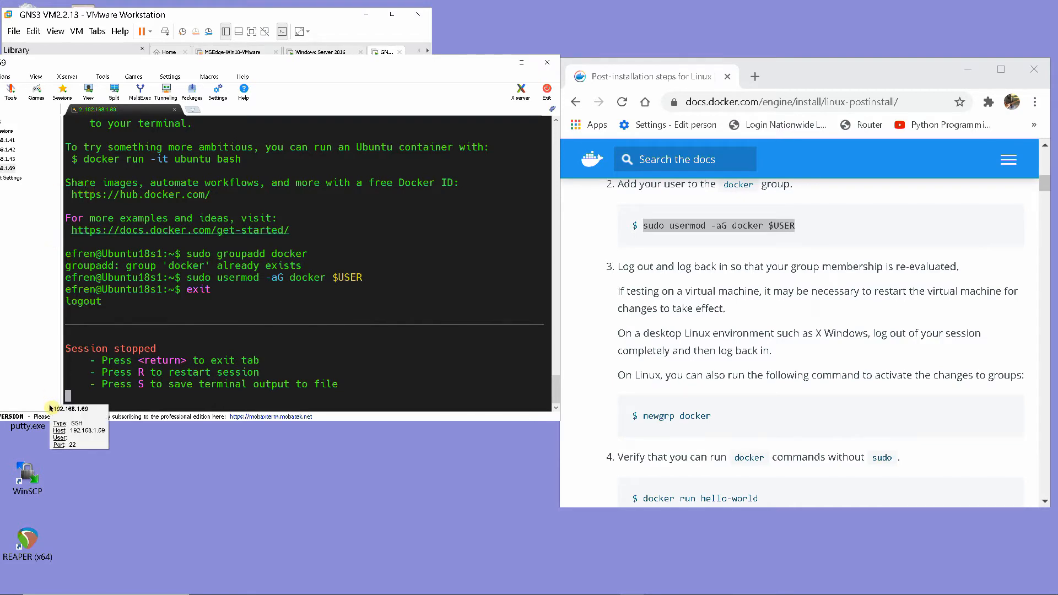
pyautogui.click(427, 51)
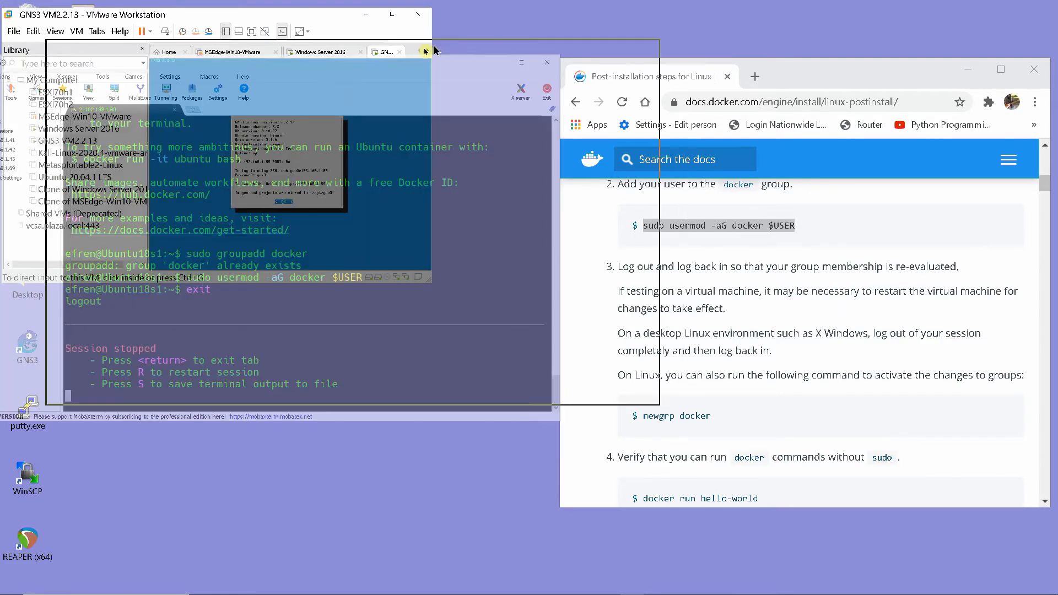
pyautogui.moveTo(426, 52); pyautogui.dragTo(401, 59)
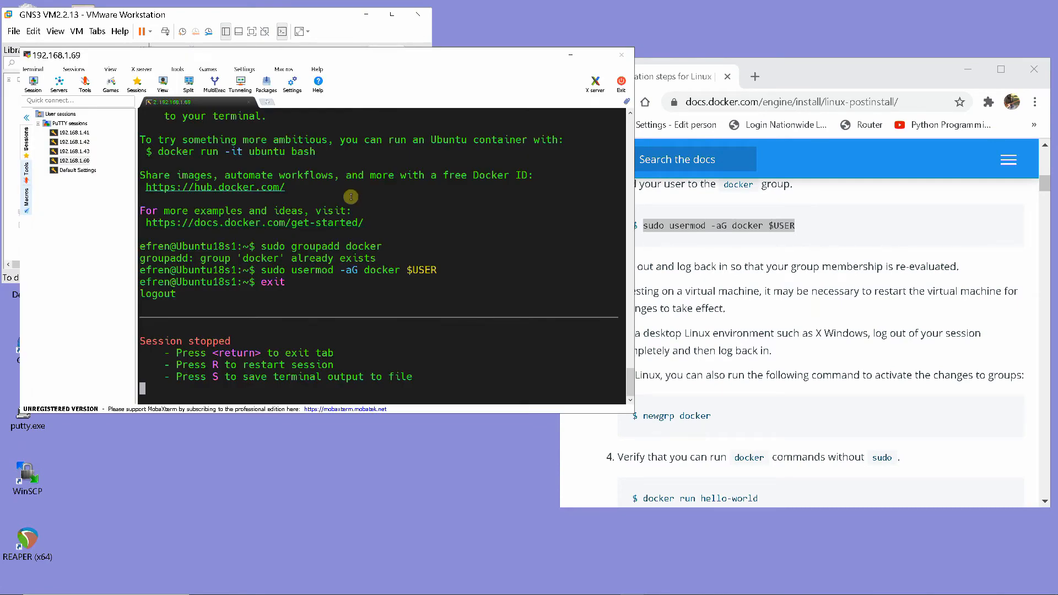
pyautogui.write('r')
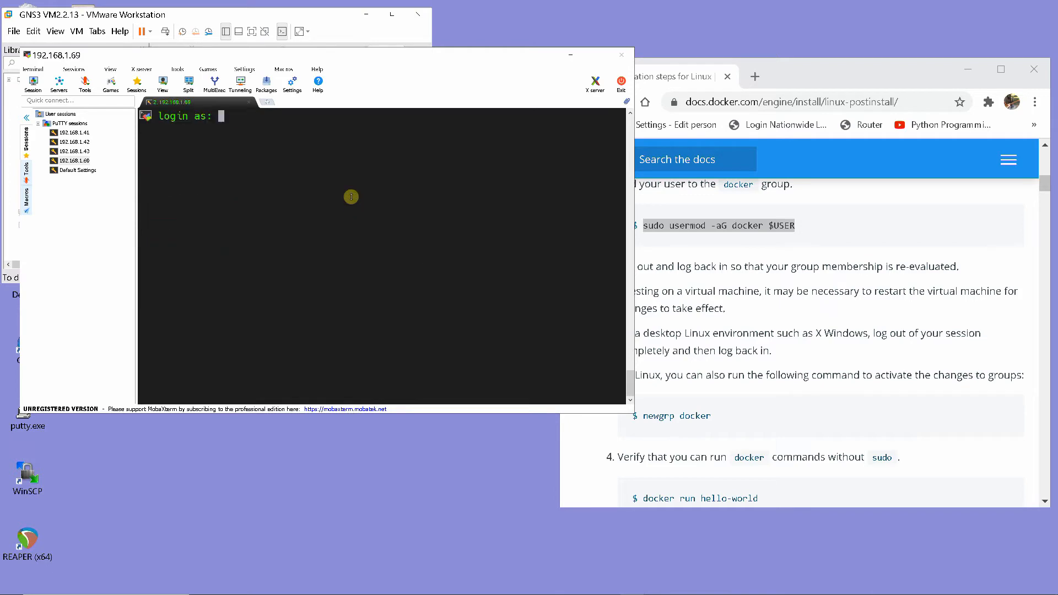
pyautogui.write('efren')
pyautogui.press('Return')
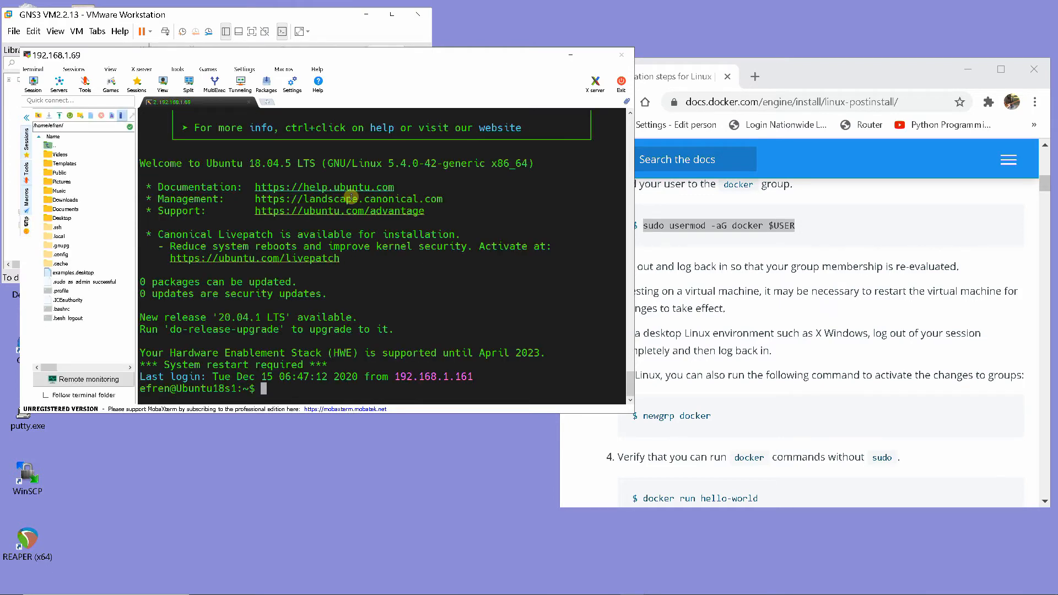
# Run docker info without sudo and review its client and server details in the terminal output
pyautogui.write('docker info')
pyautogui.press('Return')
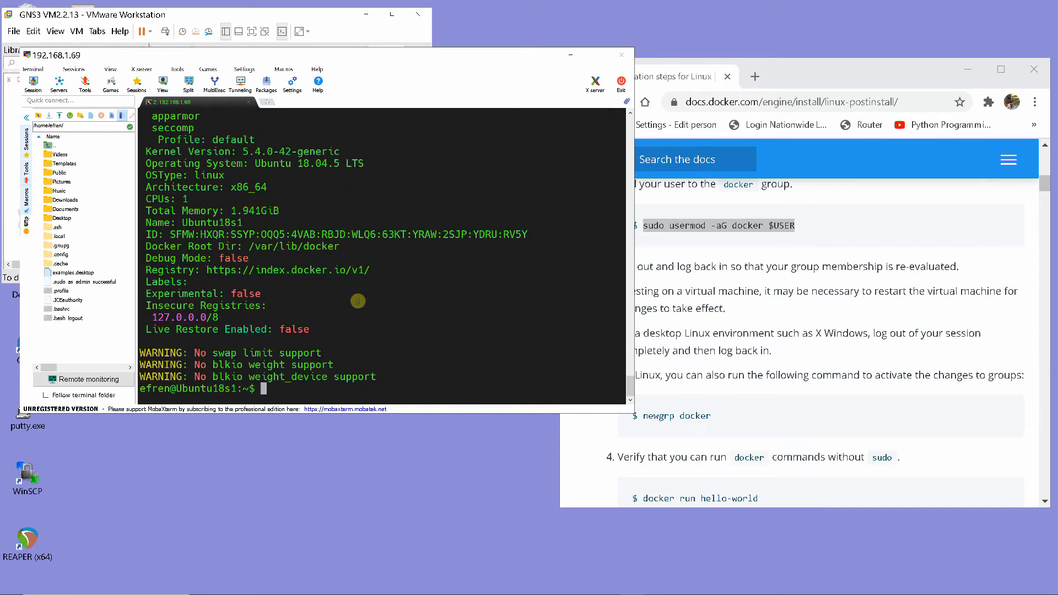
pyautogui.scroll(7, 370, 303)
pyautogui.scroll(1, 374, 306)
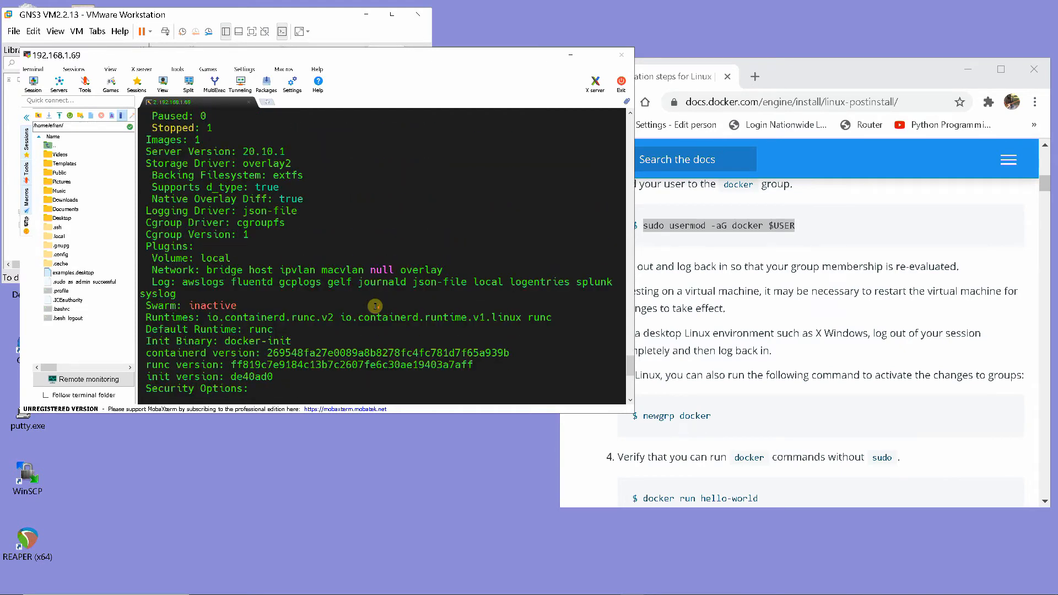
pyautogui.scroll(2, 375, 306)
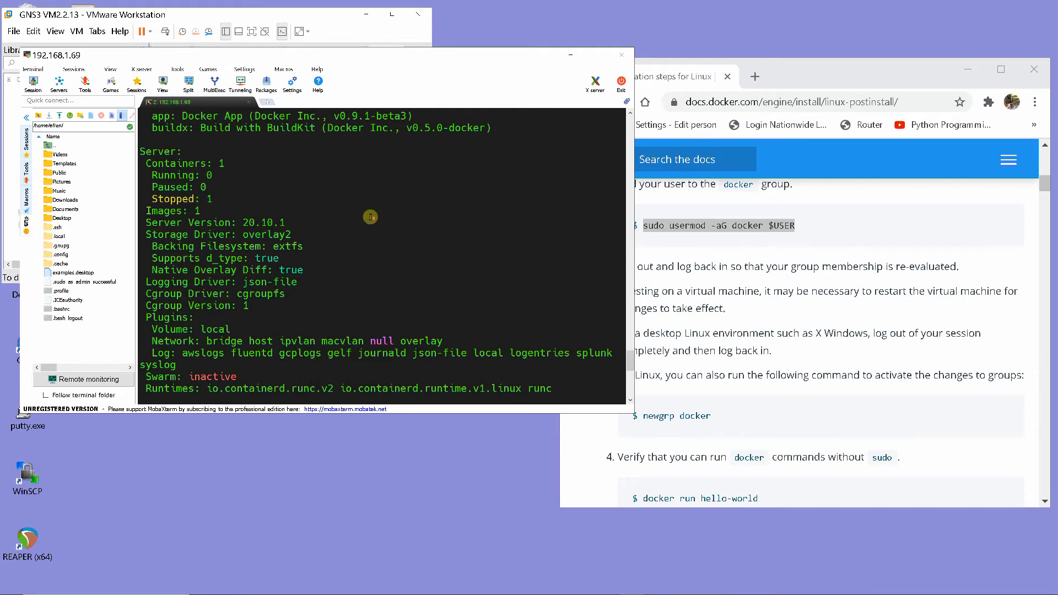
pyautogui.scroll(5, 370, 217)
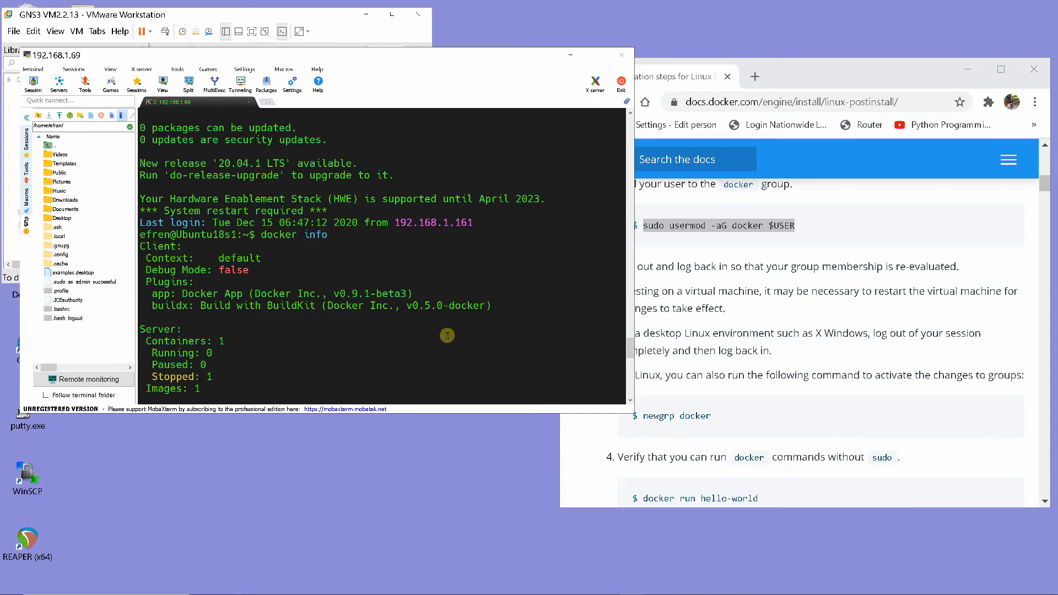
# Minimize the terminal, switch to GNS3 and stop the Ubuntu18.04.5-1 node
pyautogui.click(574, 59)
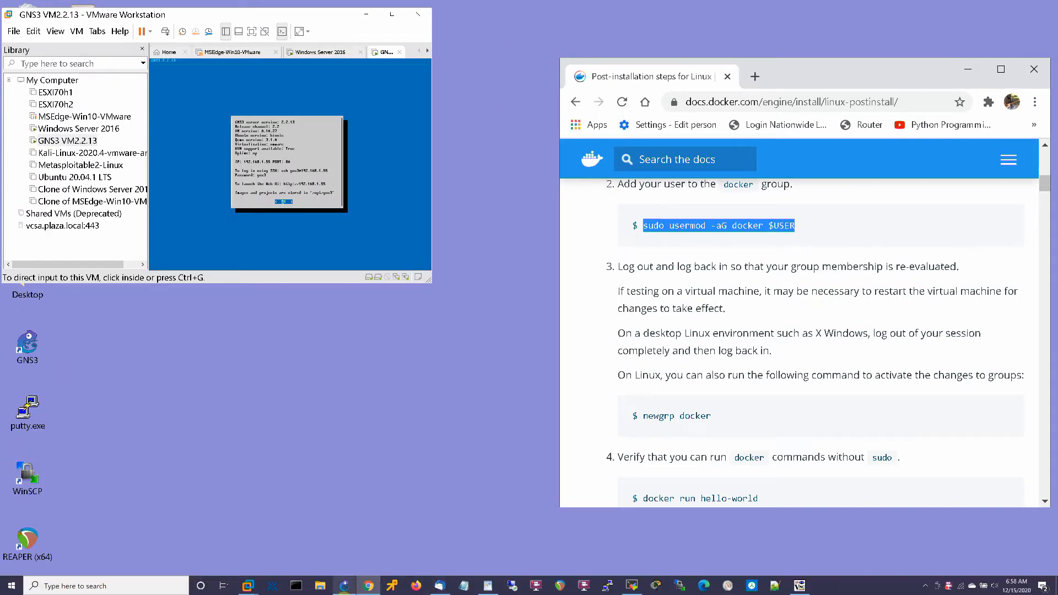
pyautogui.click(343, 586)
pyautogui.moveTo(488, 326); pyautogui.dragTo(465, 309)
pyautogui.rightClick(462, 314)
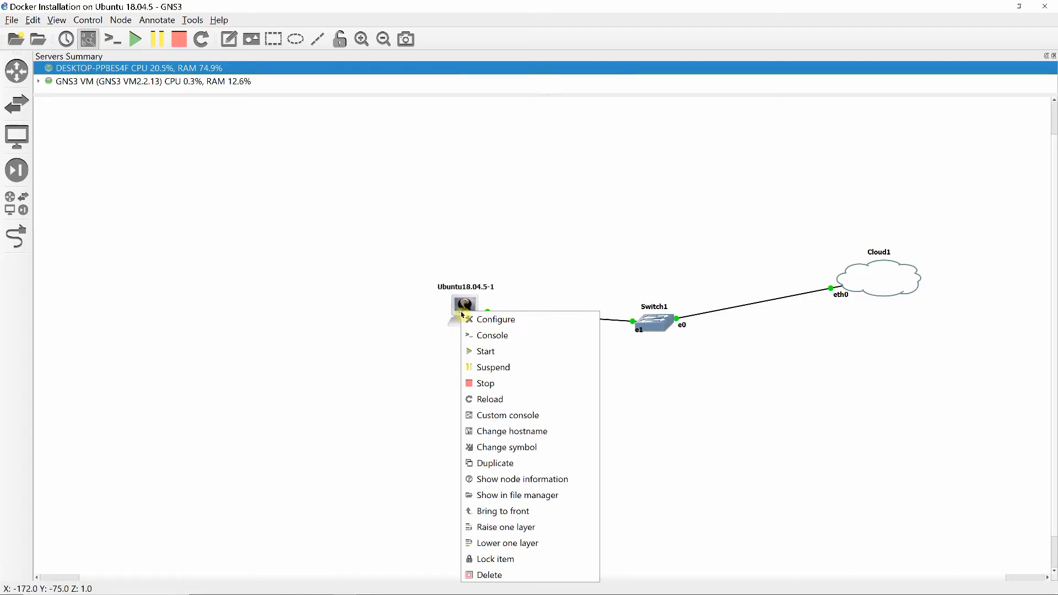
pyautogui.click(482, 383)
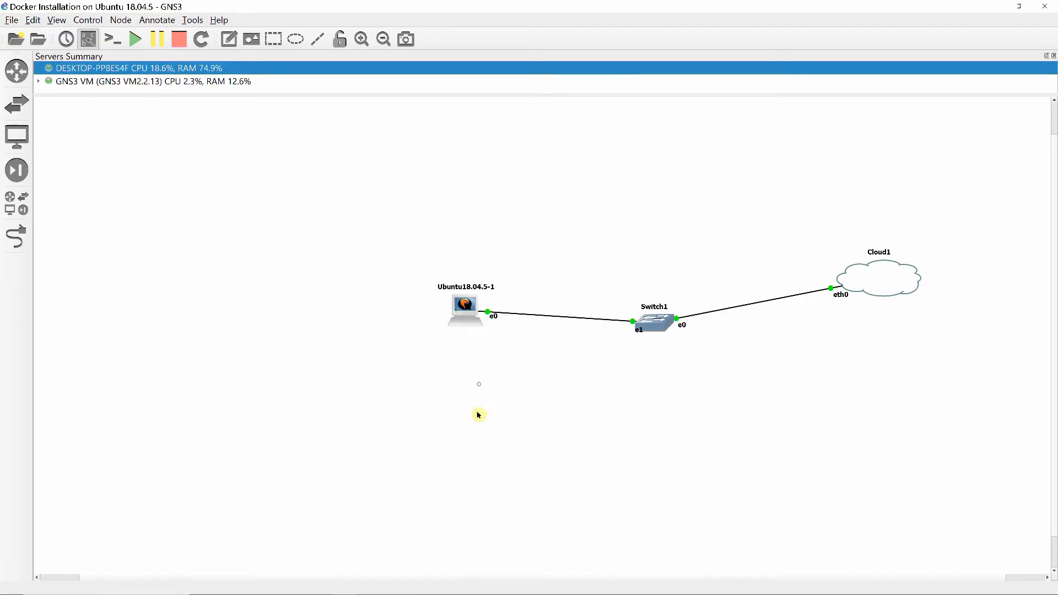
# Duplicate the Ubuntu18.04.5-1 node and duplicate its copy as well, for three Ubuntu nodes in the topology
pyautogui.rightClick(464, 307)
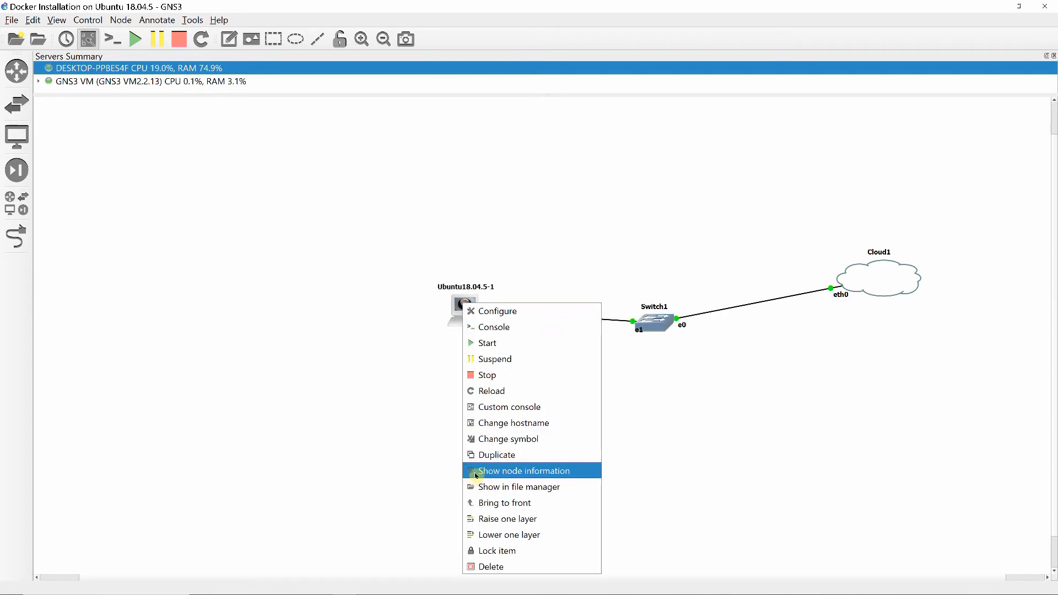
pyautogui.click(487, 456)
pyautogui.rightClick(476, 319)
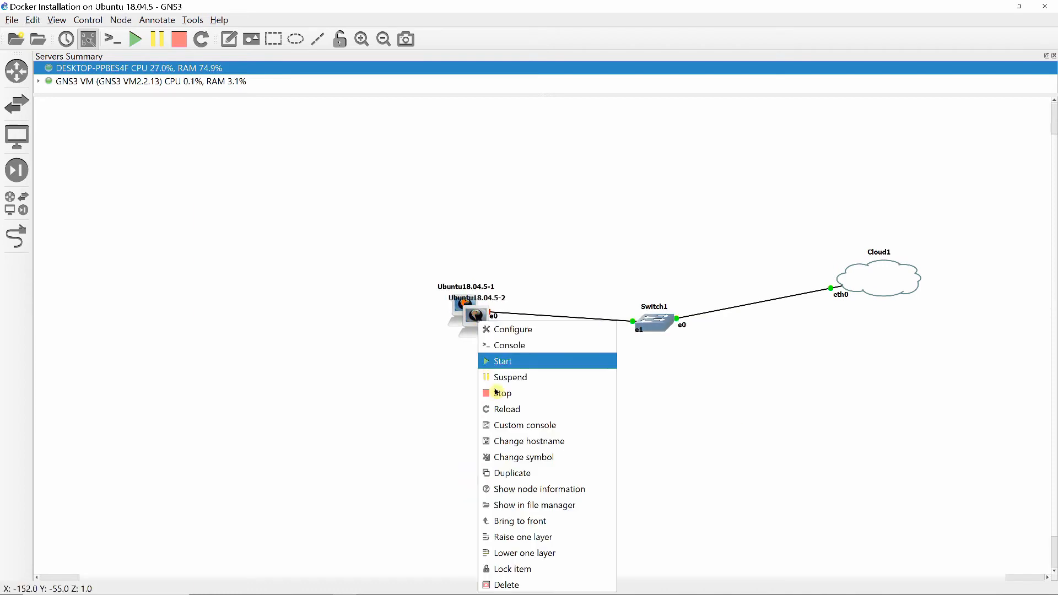
pyautogui.click(515, 475)
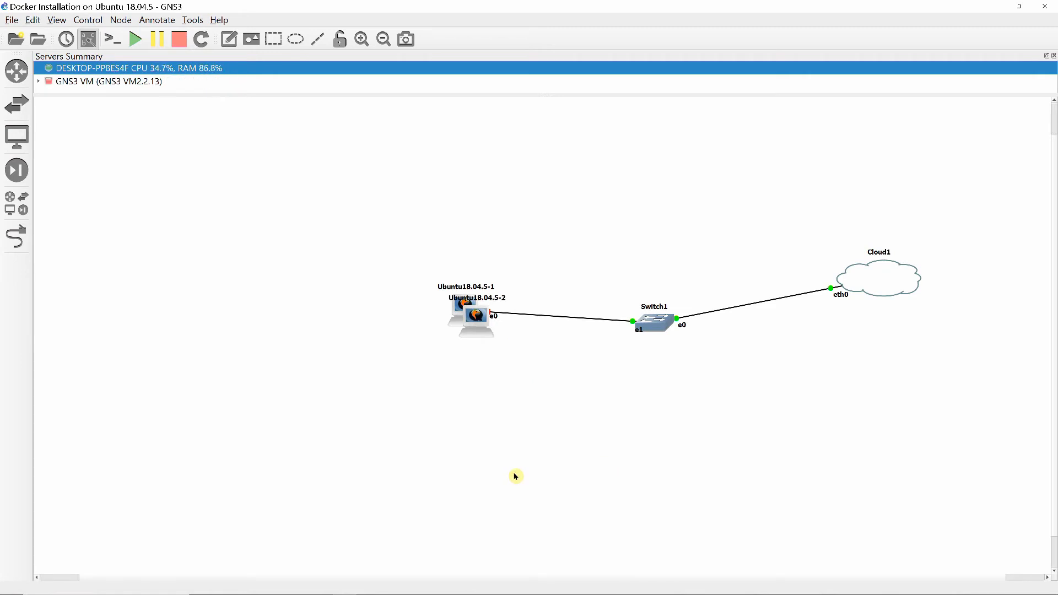
# Arrange the three Ubuntu nodes in an evenly spaced column and move Switch1 and Cloud1 higher in the topology
pyautogui.moveTo(475, 324); pyautogui.dragTo(461, 393)
pyautogui.moveTo(484, 338); pyautogui.dragTo(456, 471)
pyautogui.moveTo(666, 327); pyautogui.dragTo(657, 253)
pyautogui.moveTo(887, 270); pyautogui.dragTo(873, 161)
pyautogui.moveTo(465, 310); pyautogui.dragTo(460, 178)
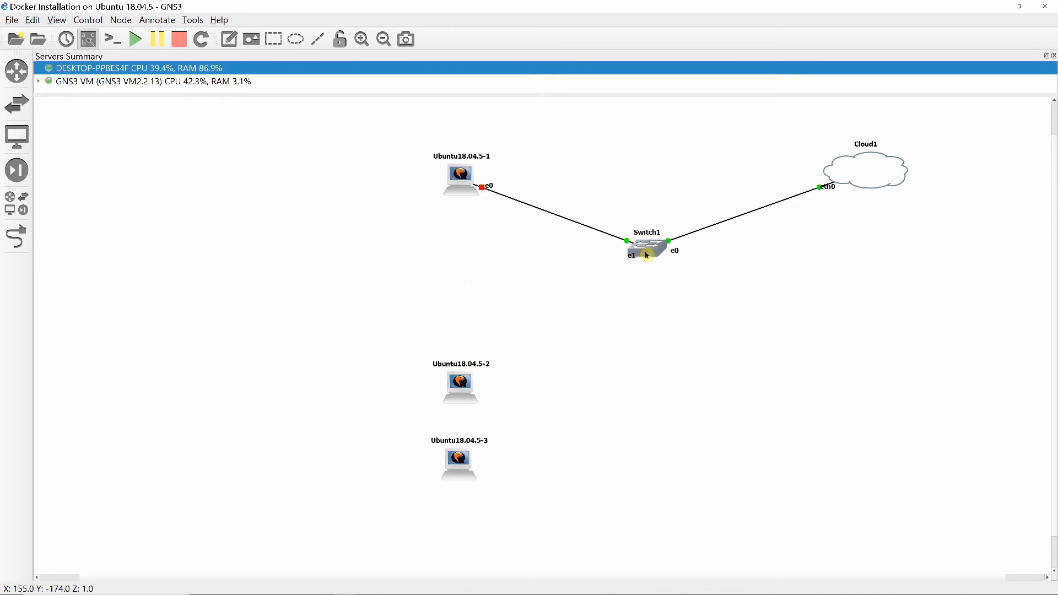
pyautogui.moveTo(642, 247); pyautogui.dragTo(655, 247)
pyautogui.moveTo(460, 386); pyautogui.dragTo(462, 302)
pyautogui.moveTo(441, 459); pyautogui.dragTo(444, 423)
# Link Ethernet0 of the Ubuntu18.04.5-2 node to Ethernet2 of Switch1
pyautogui.click(17, 237)
pyautogui.click(467, 300)
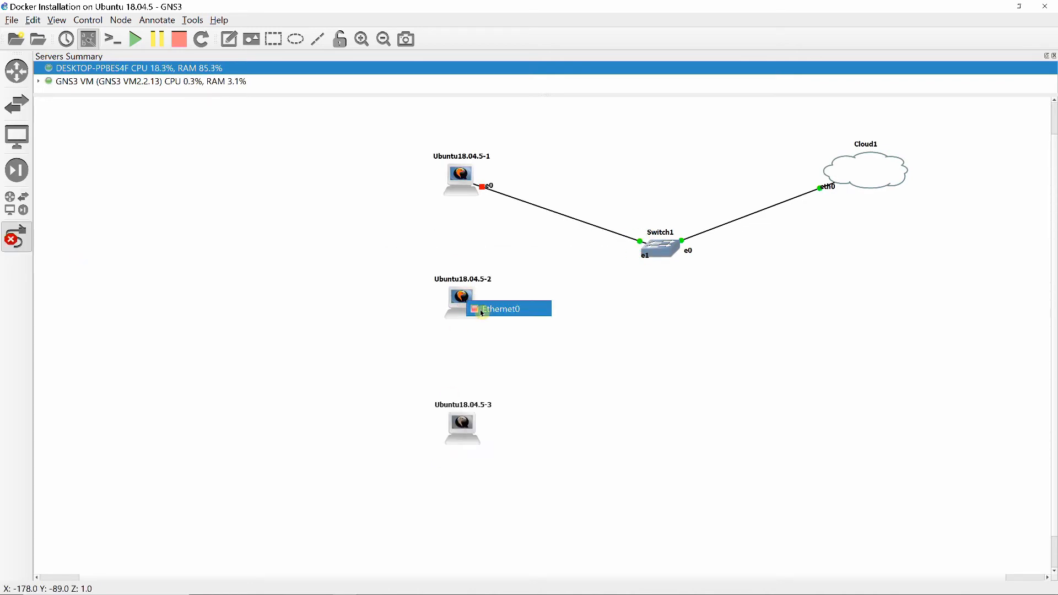
pyautogui.click(485, 309)
pyautogui.click(651, 251)
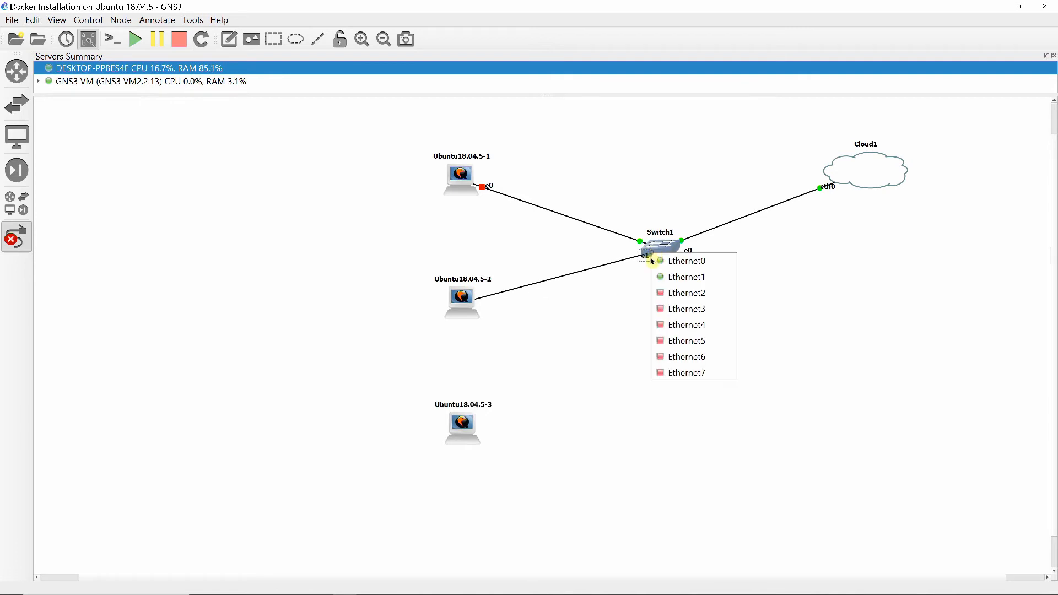
pyautogui.click(679, 293)
# Link Ethernet0 of the Ubuntu18.04.5-3 node to Ethernet3 of Switch1, completing the three-node wiring
pyautogui.click(463, 425)
pyautogui.click(493, 439)
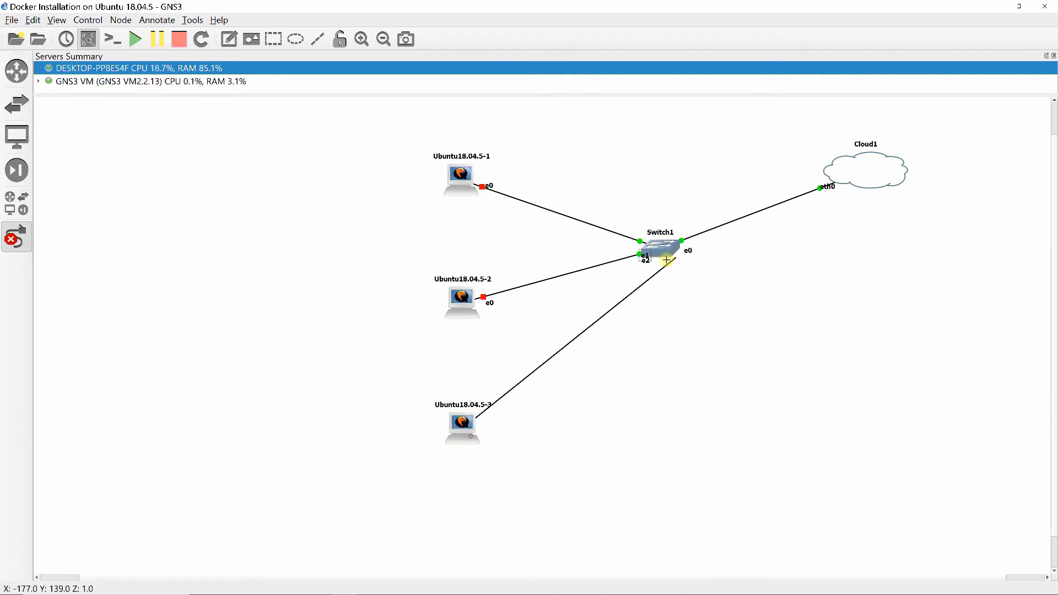
pyautogui.click(656, 253)
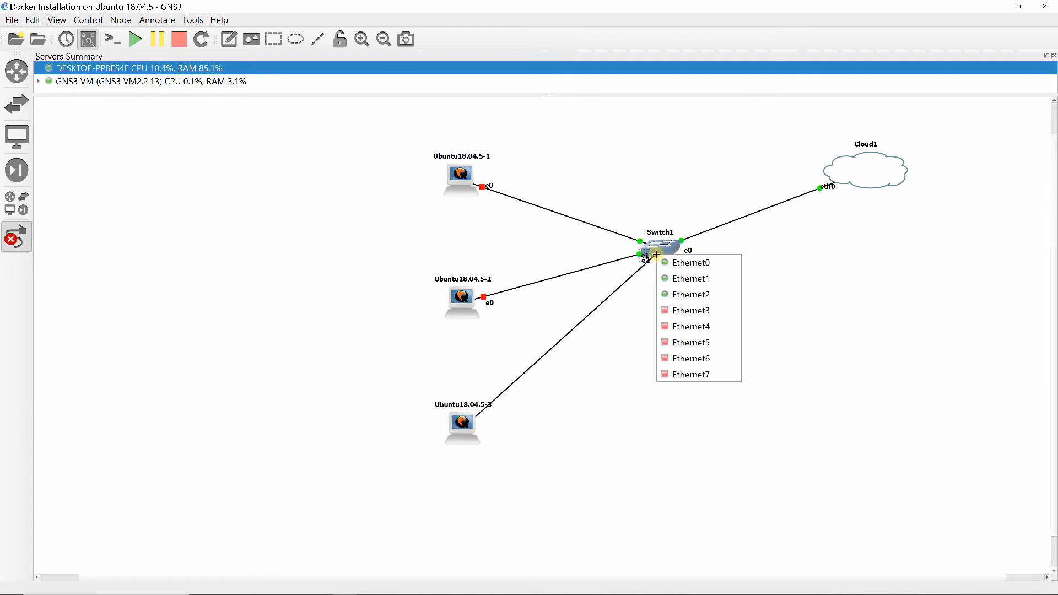
pyautogui.click(665, 314)
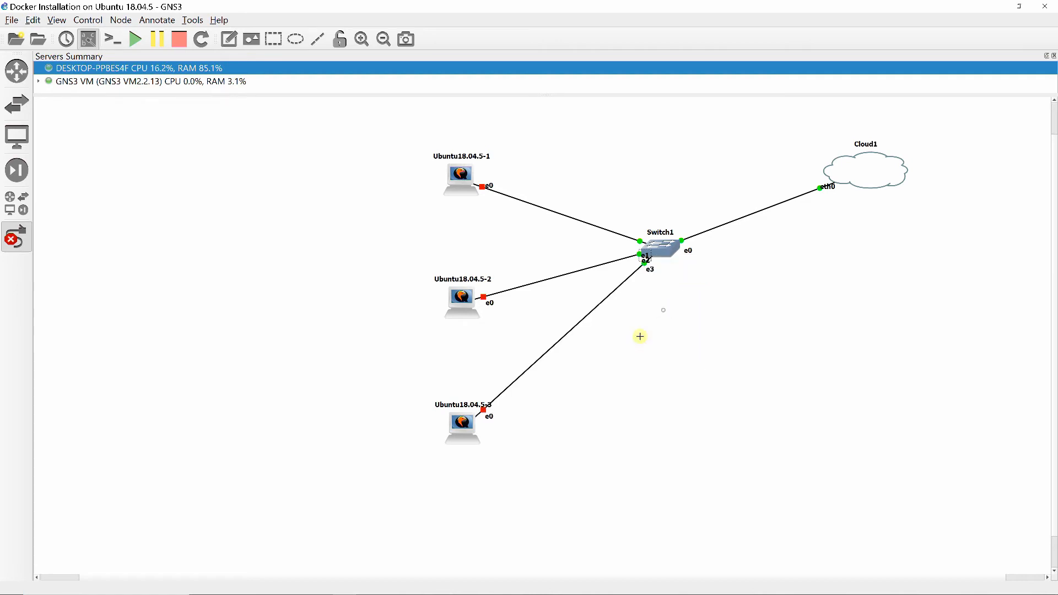
# Start the Ubuntu18.04.5-1, Ubuntu18.04.5-2 and Ubuntu18.04.5-3 nodes one after another
pyautogui.rightClick(463, 173)
pyautogui.click(480, 213)
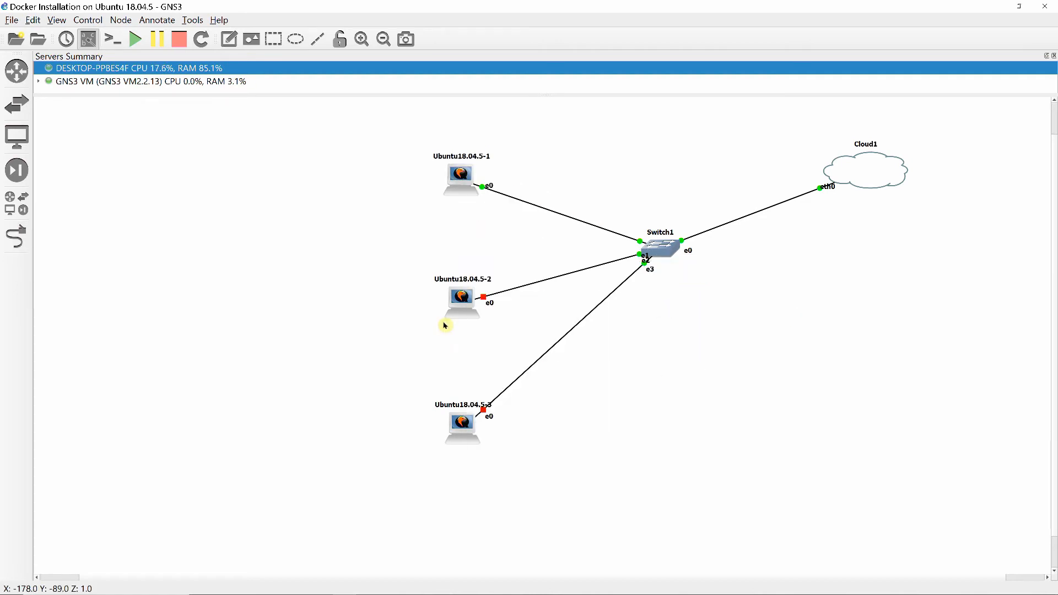
pyautogui.rightClick(457, 308)
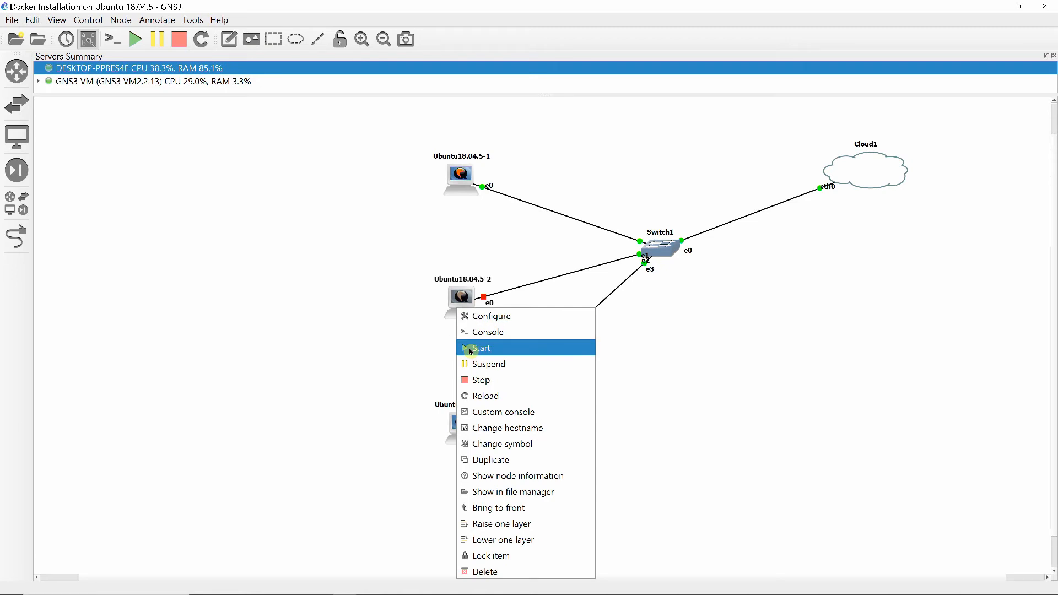
pyautogui.click(470, 352)
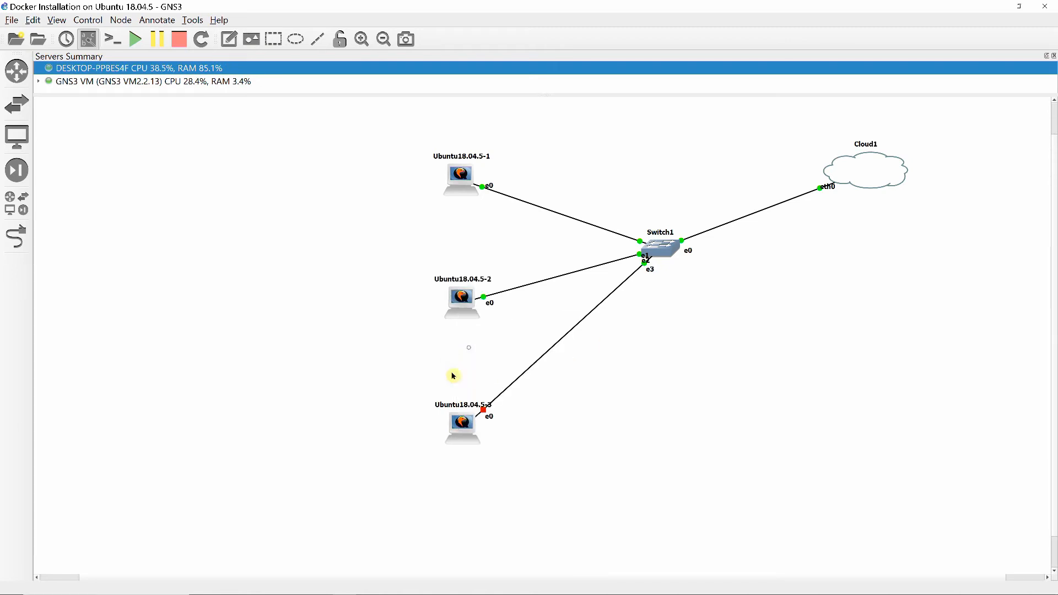
pyautogui.rightClick(457, 418)
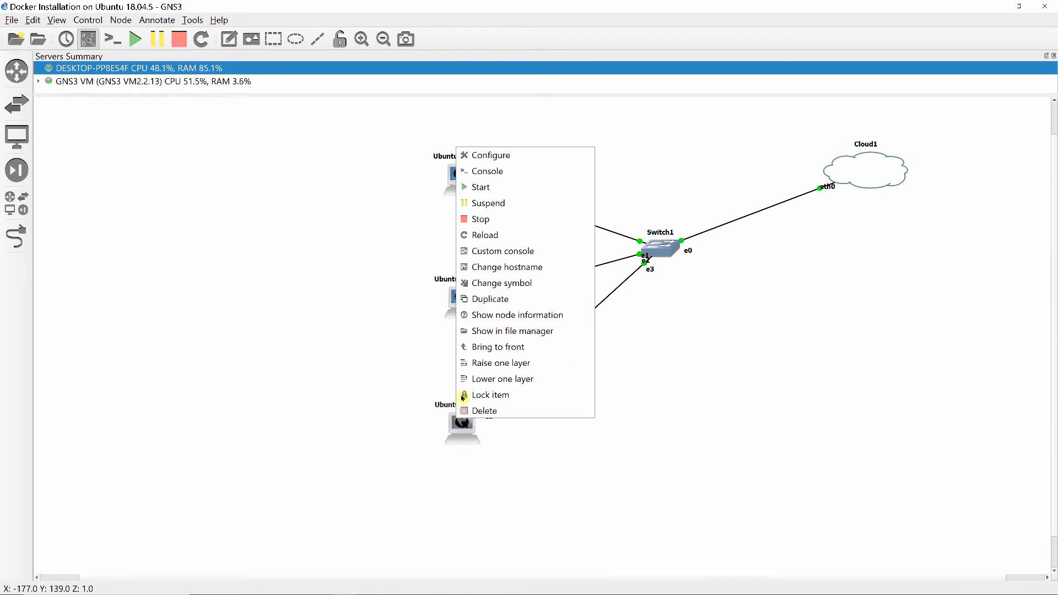
pyautogui.click(472, 188)
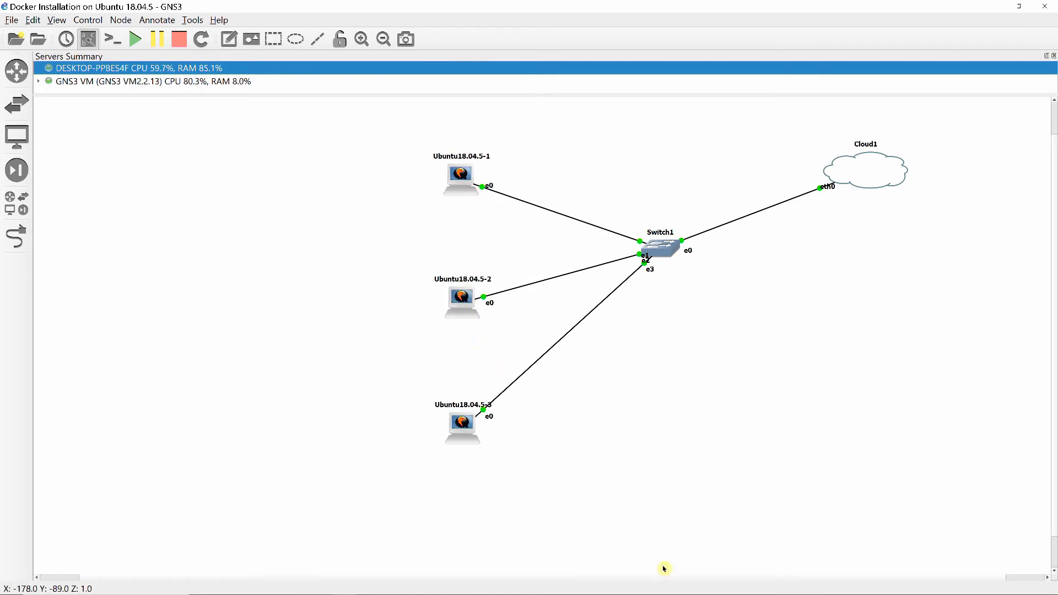
# Open the console of Ubuntu18.04.5-1 and sign in to the desktop with the account password
pyautogui.moveTo(632, 591)
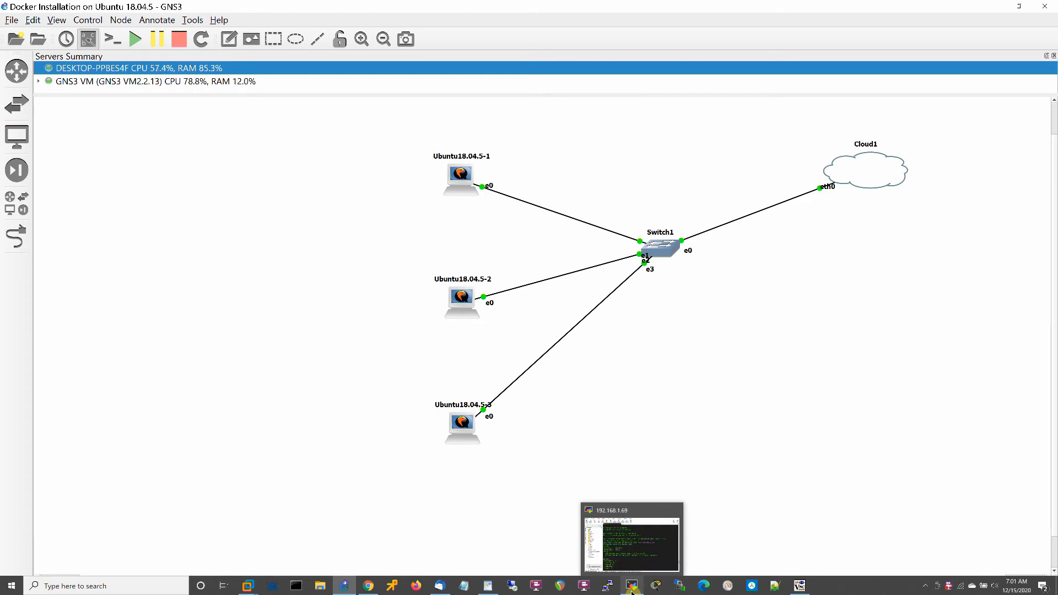
pyautogui.rightClick(461, 175)
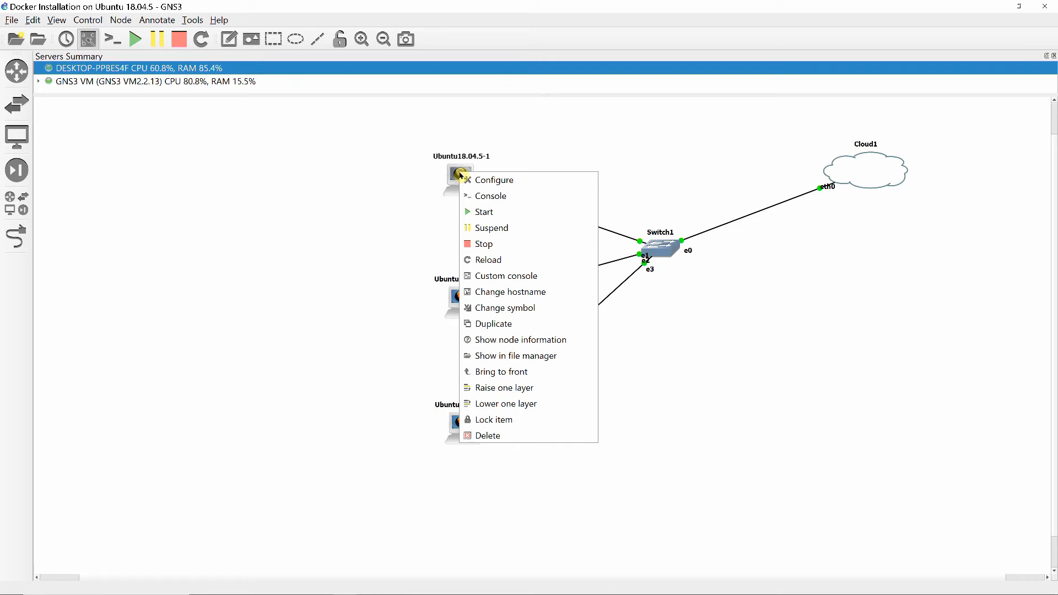
pyautogui.click(474, 196)
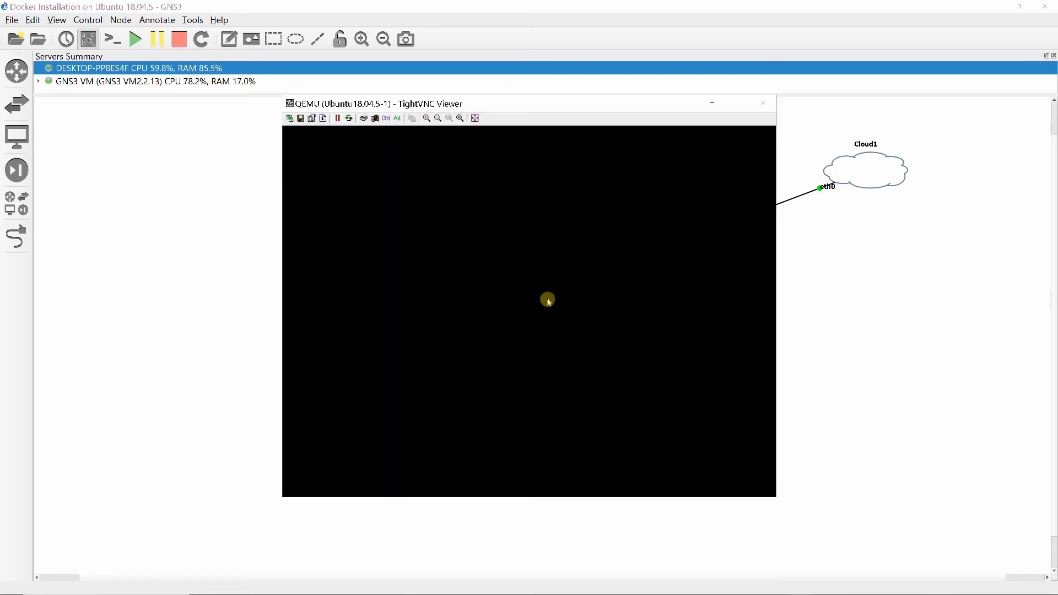
pyautogui.click(509, 311)
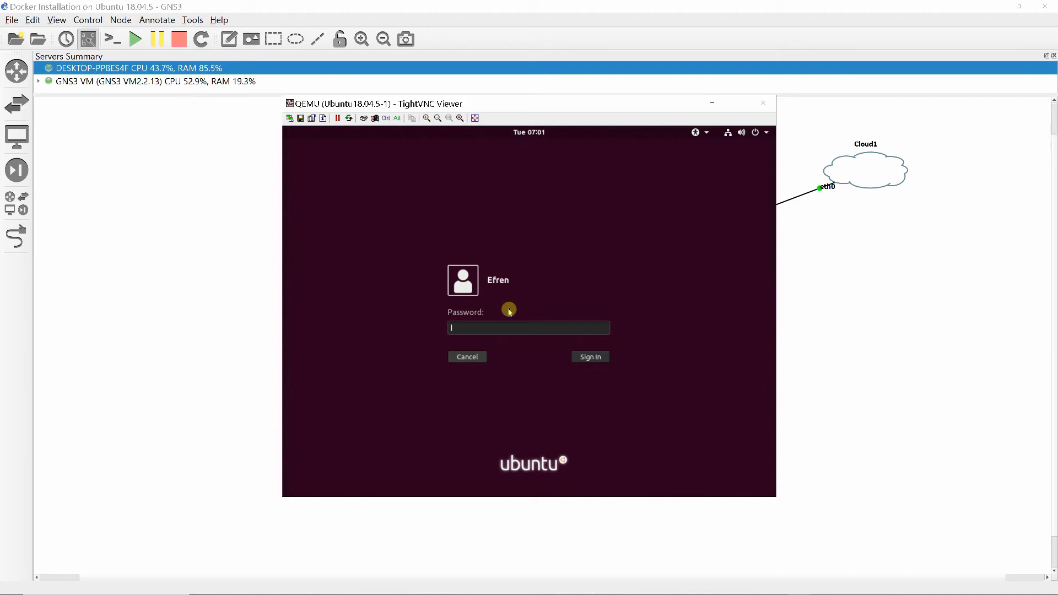
pyautogui.write('••••••••')
pyautogui.press('Return')
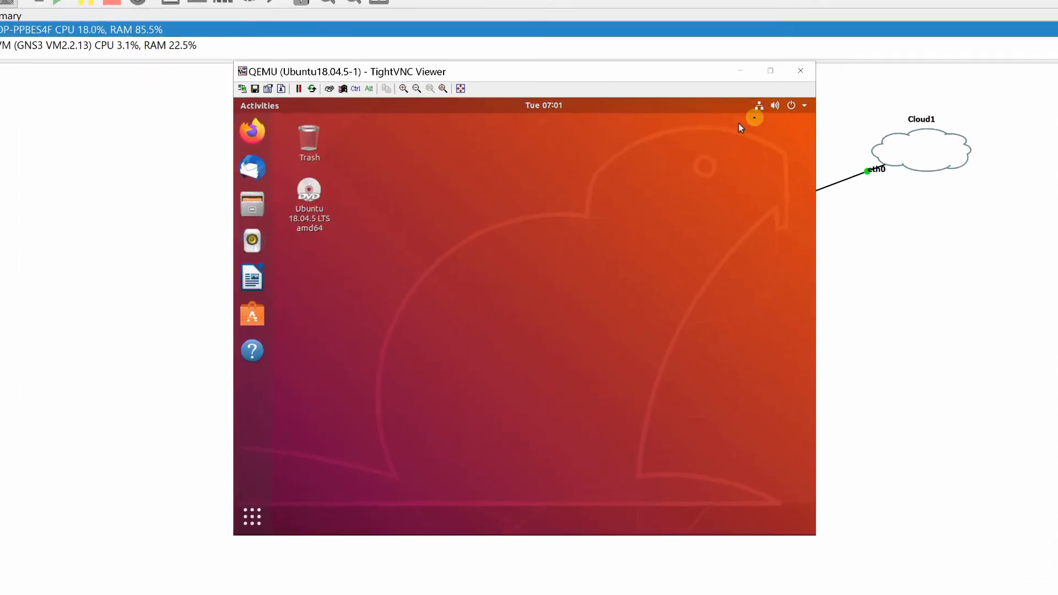
# Open the wired connection's IPv4 settings on Ubuntu18.04.5-1 and set the IPv4 method to Manual
pyautogui.click(804, 67)
pyautogui.click(738, 147)
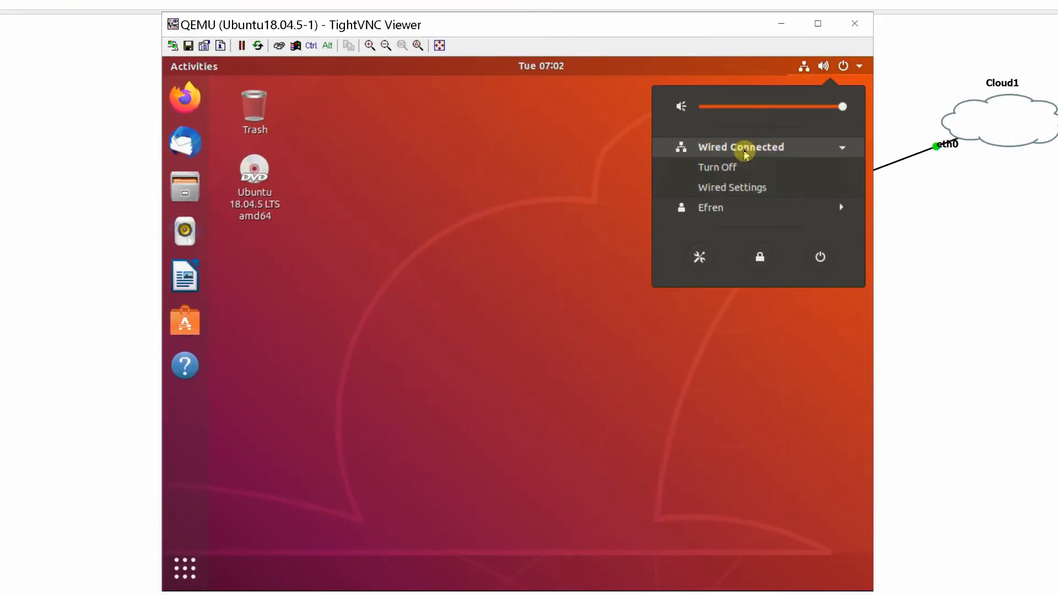
pyautogui.click(722, 185)
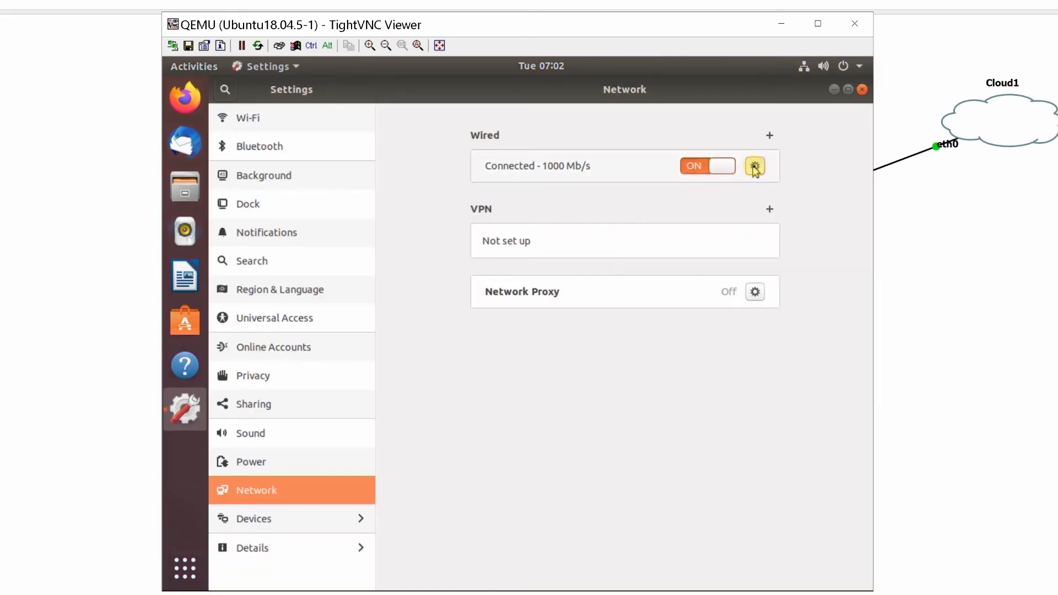
pyautogui.click(755, 167)
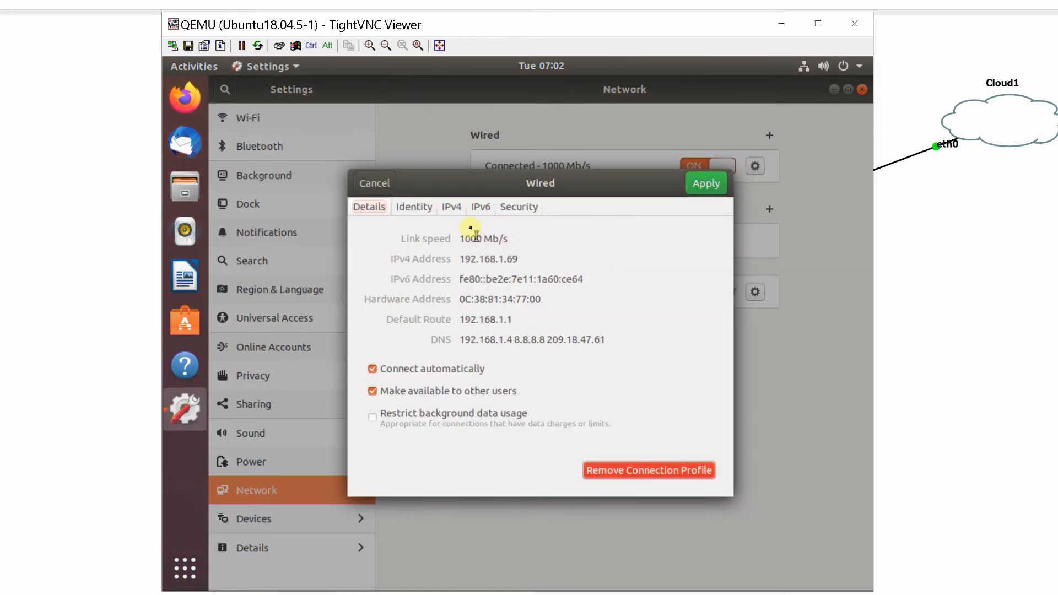
pyautogui.click(452, 208)
pyautogui.click(469, 258)
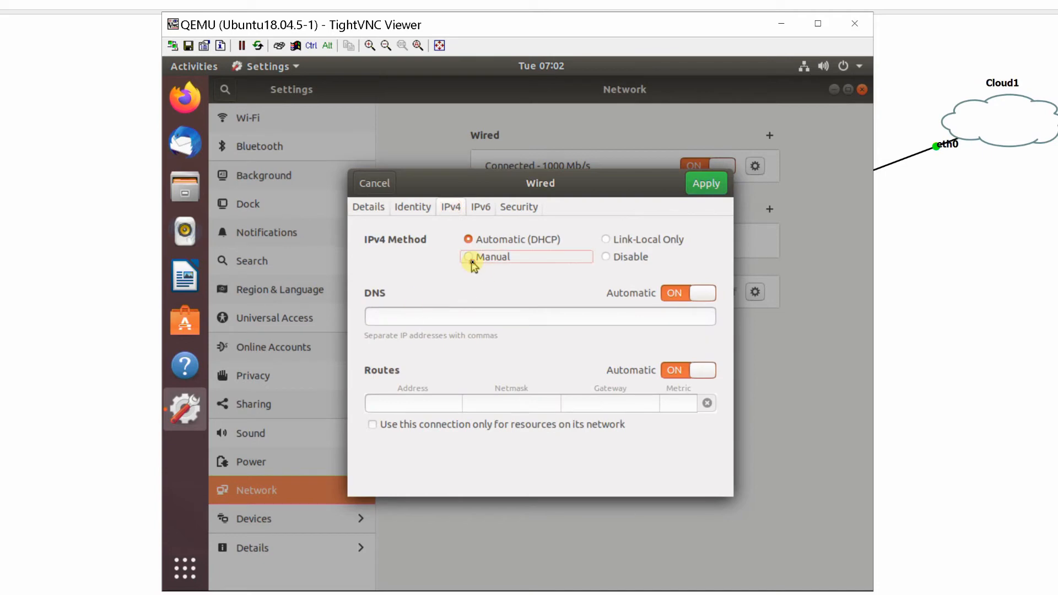
# Enter the static address 192.168.1.31 with netmask 255.255.255.0 and gateway 192.168.1.1 for the wired connection
pyautogui.click(415, 322)
pyautogui.write('192.168.1')
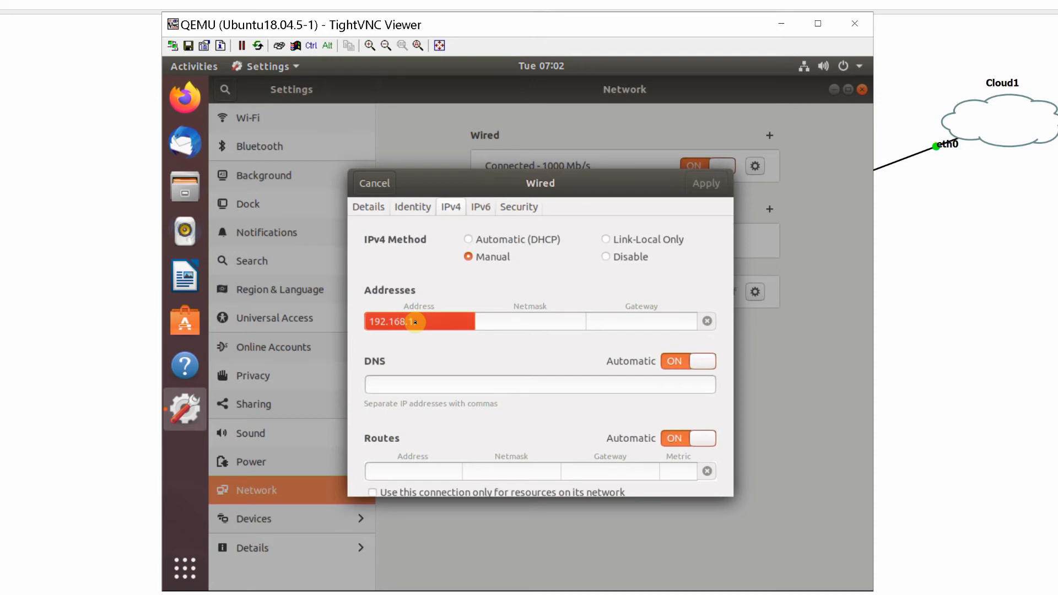
pyautogui.write('.31')
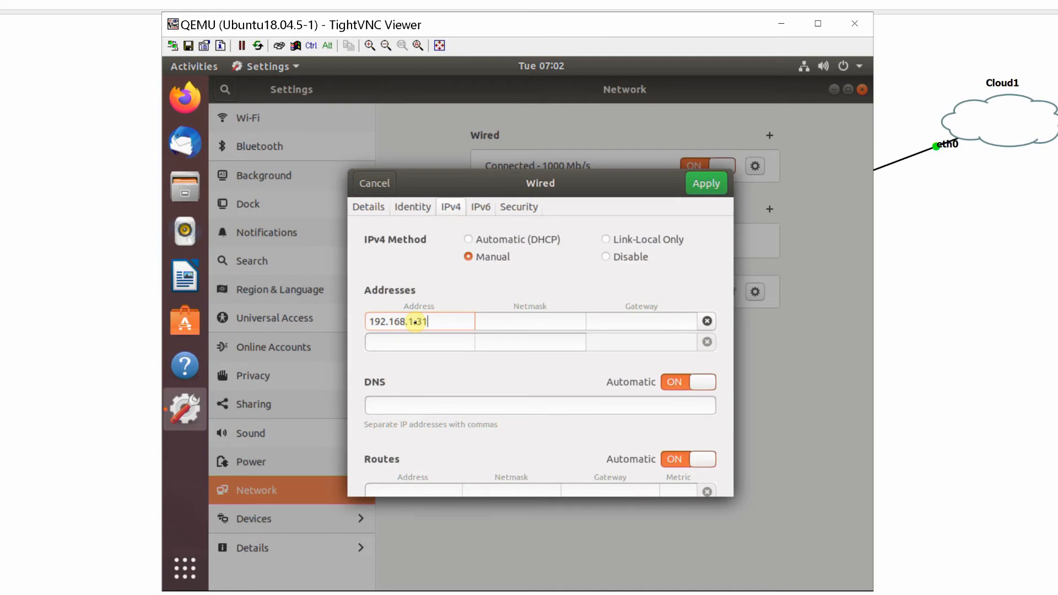
pyautogui.write('255.25')
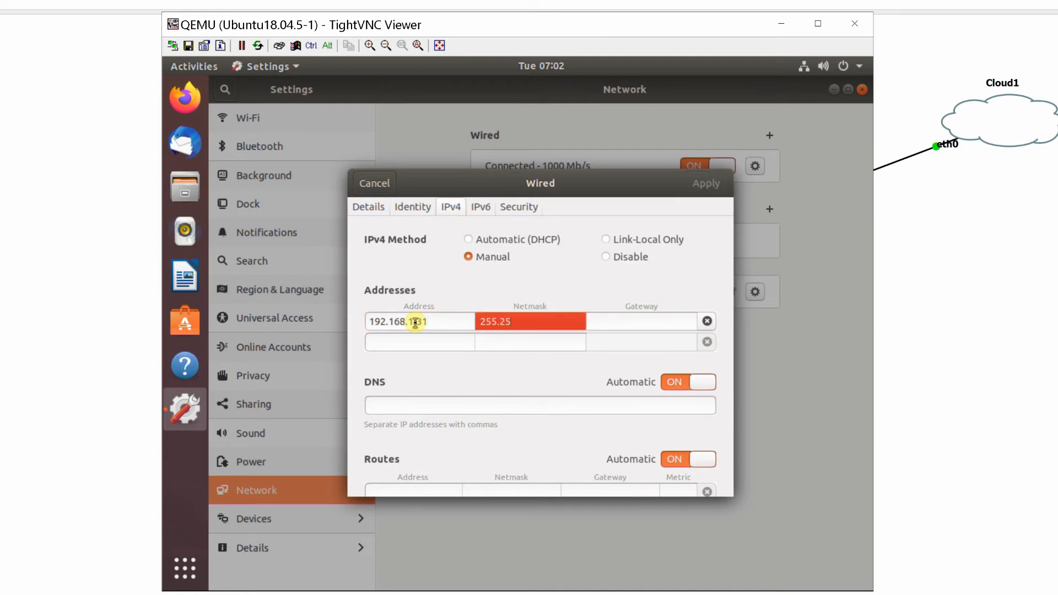
pyautogui.write('5.255.0')
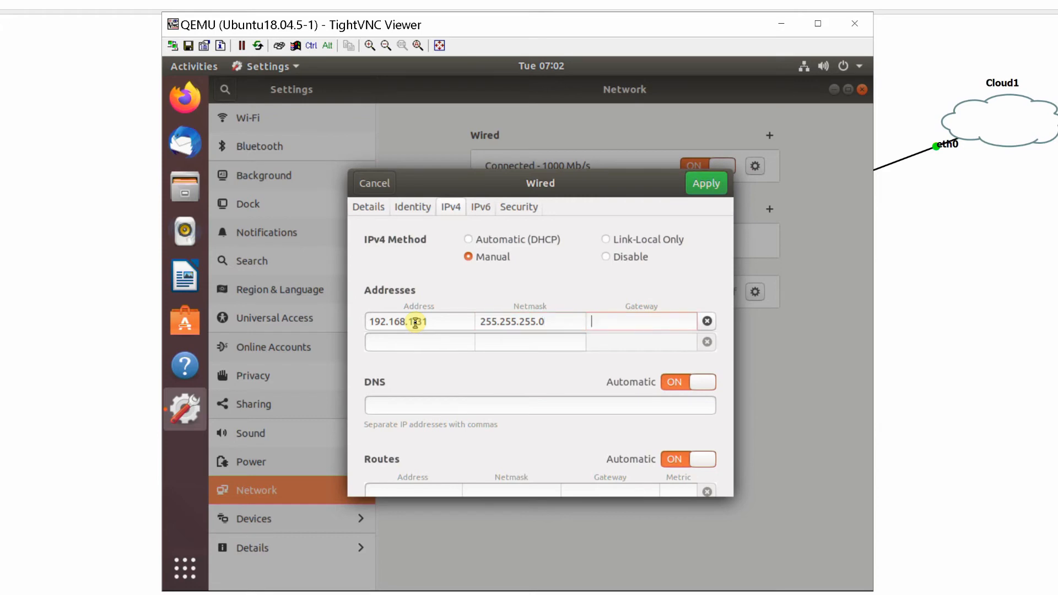
pyautogui.write('192.16')
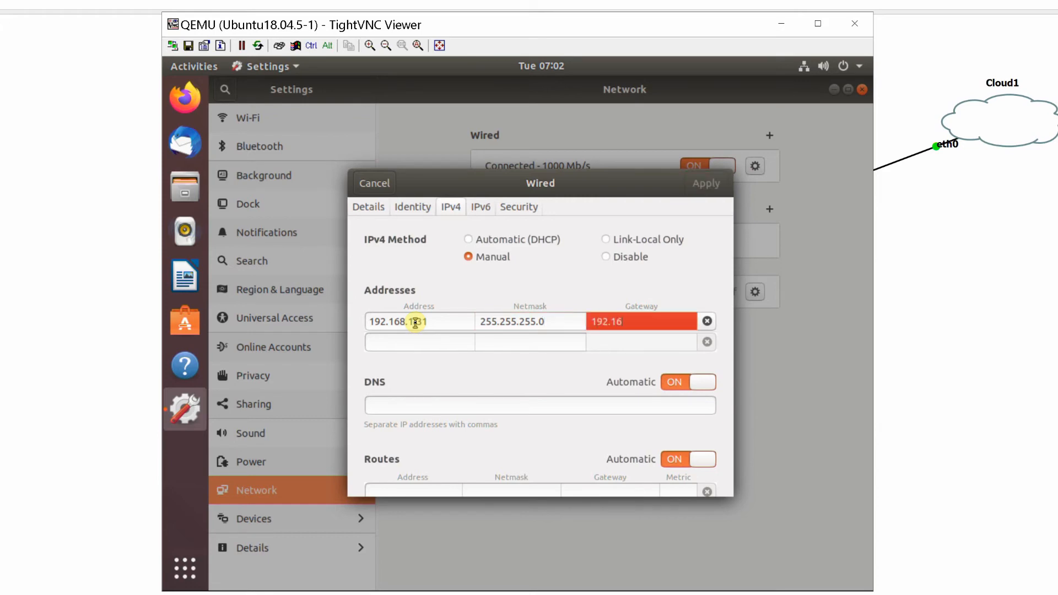
pyautogui.write('8.1.1')
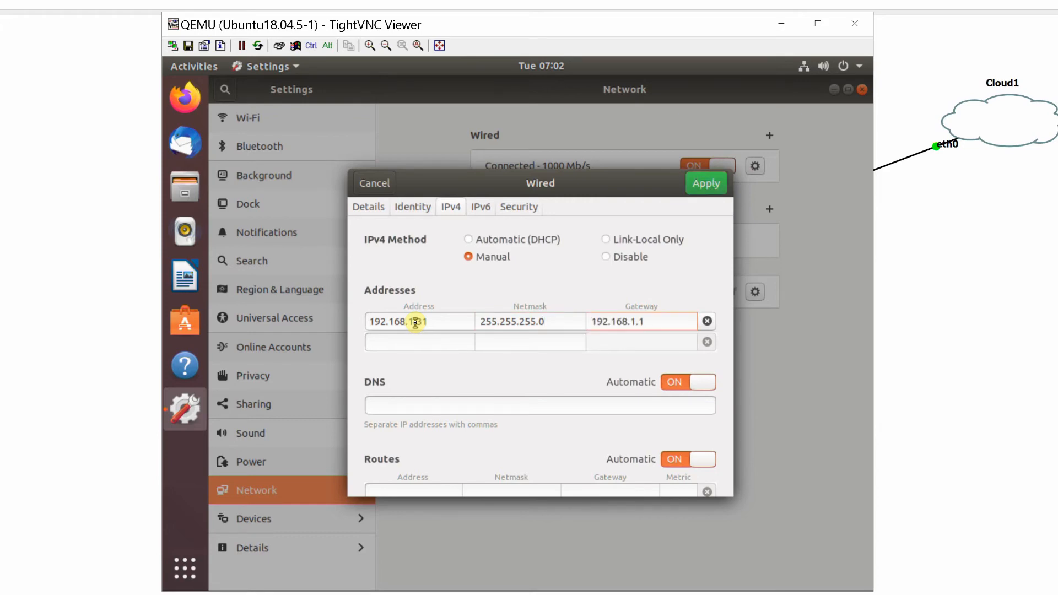
# Set the DNS servers to 192.168.1.4, 209.18.47.61 and 8.8.8.8, and apply the wired connection settings
pyautogui.click(386, 406)
pyautogui.write('1')
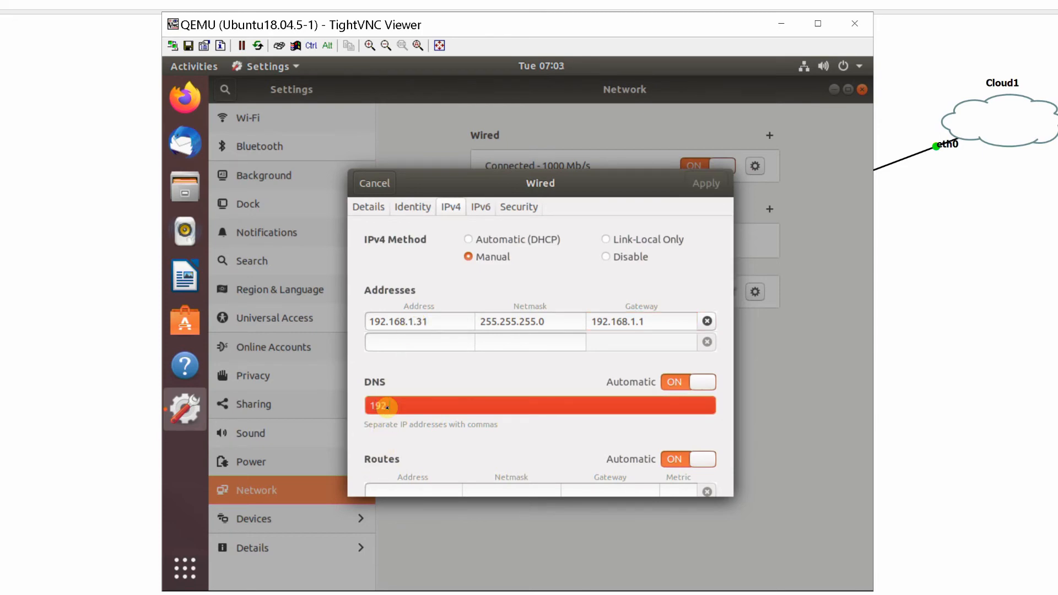
pyautogui.write('92.168.1.4')
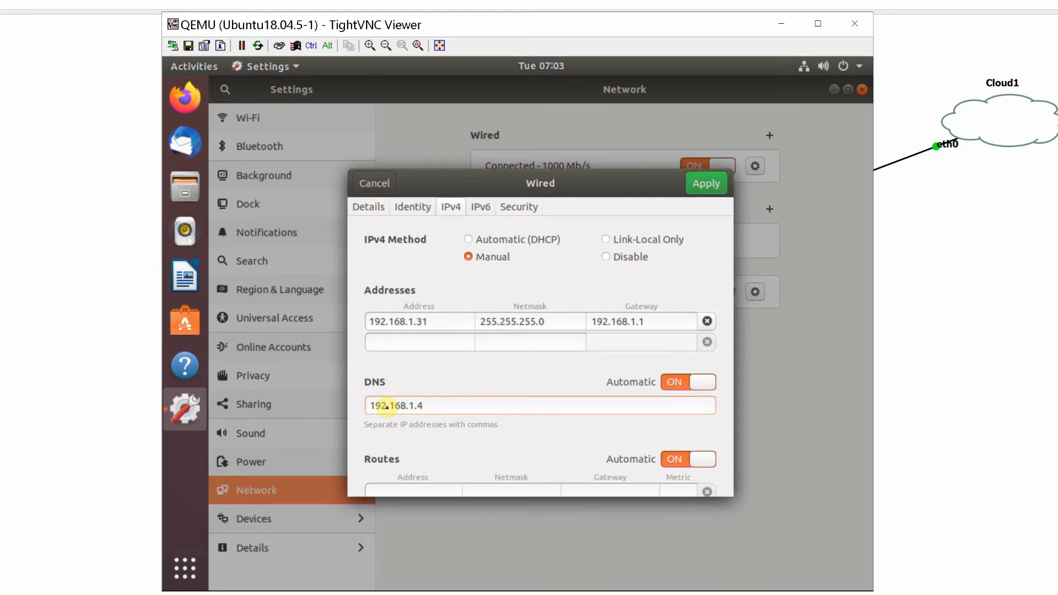
pyautogui.write(',209.18.47')
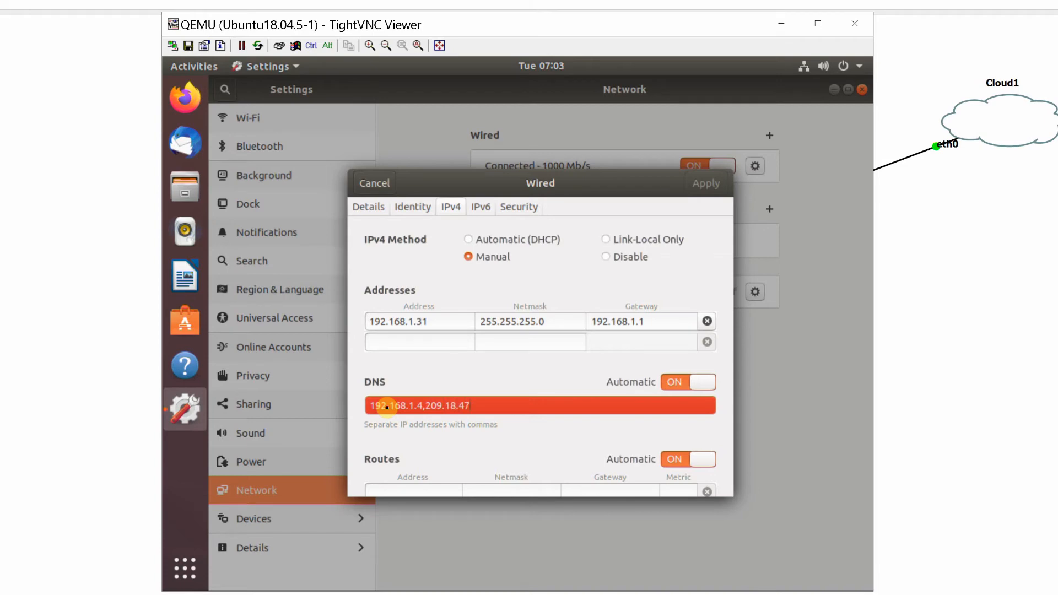
pyautogui.write('.61')
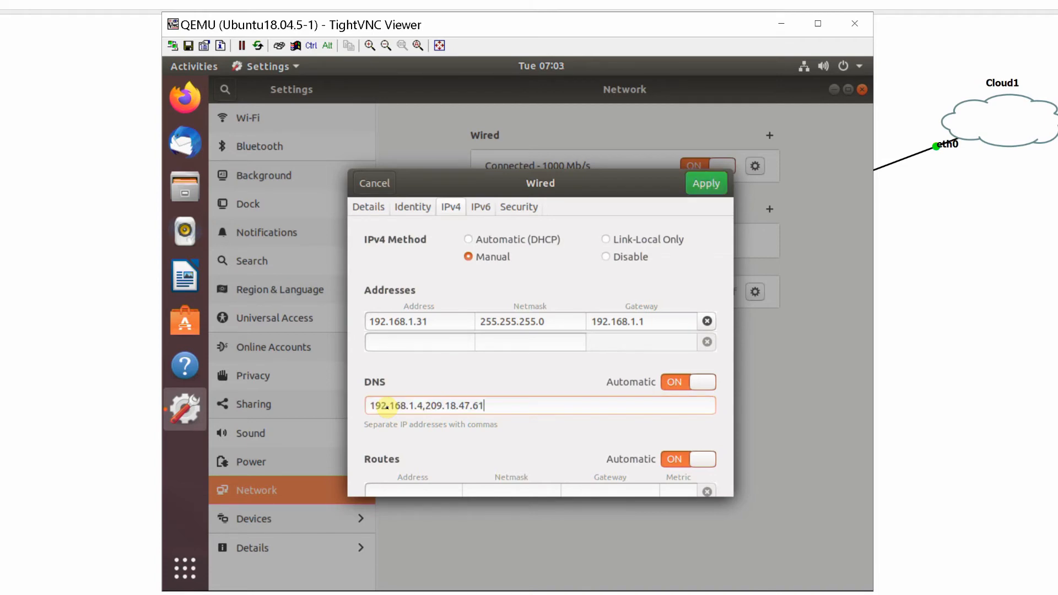
pyautogui.write(',8.8.8')
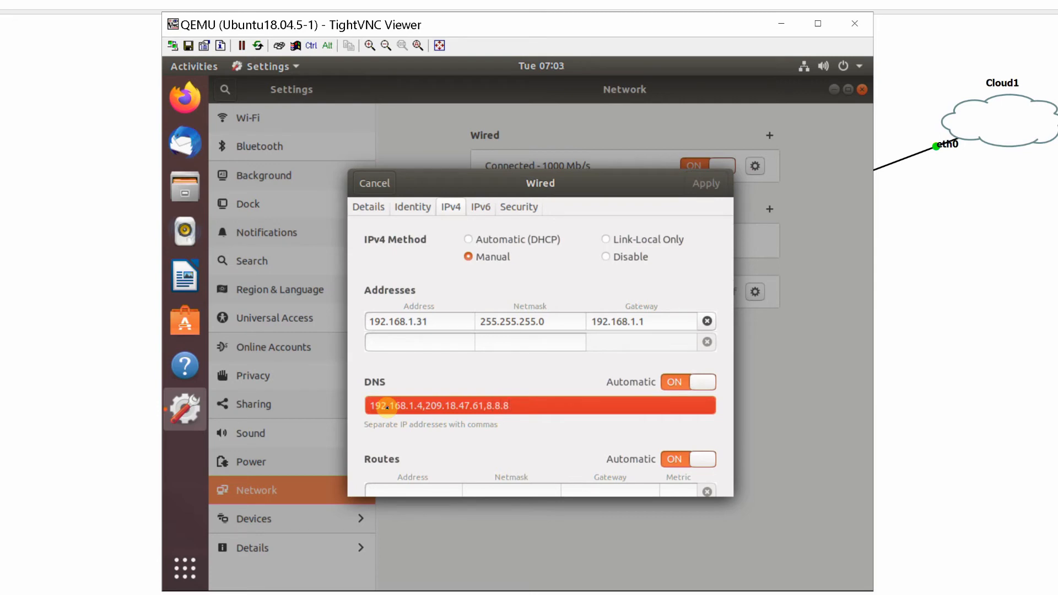
pyautogui.write('.8')
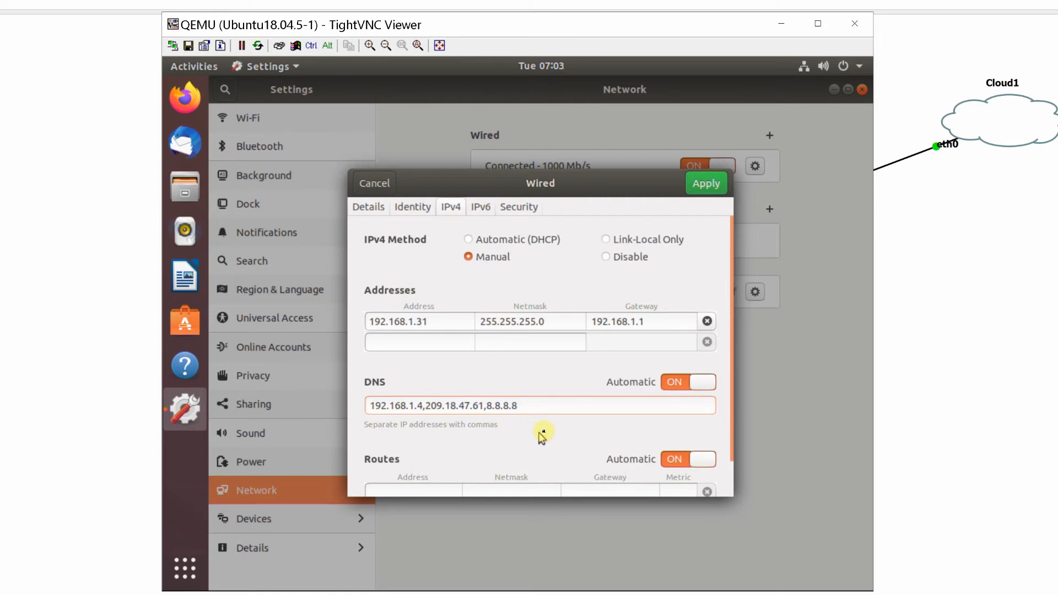
pyautogui.click(703, 185)
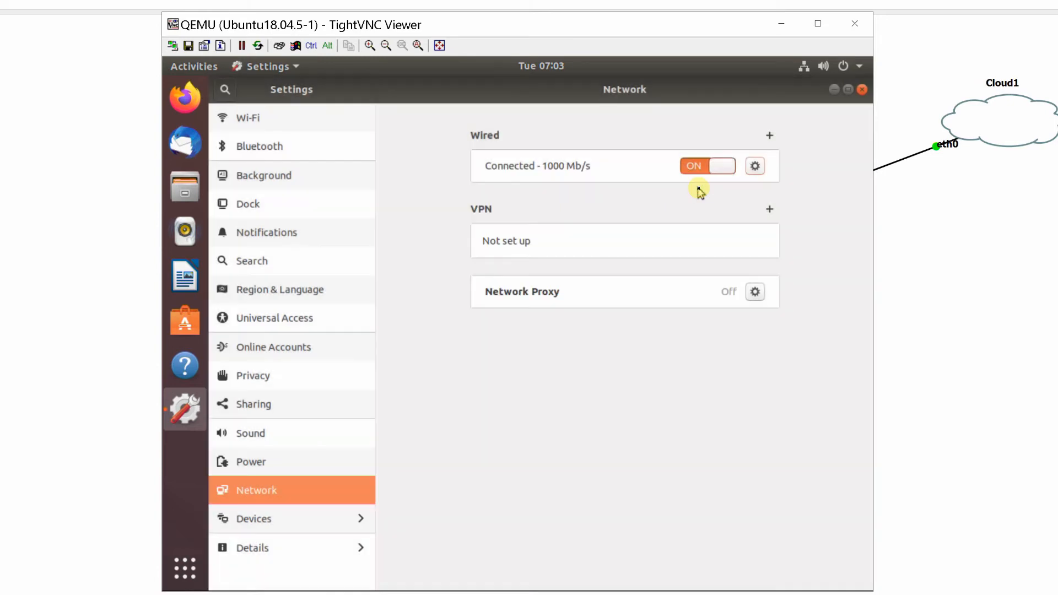
# Check the device name in the system details, close Settings and minimize the Ubuntu18.04.5-1 console
pyautogui.click(249, 550)
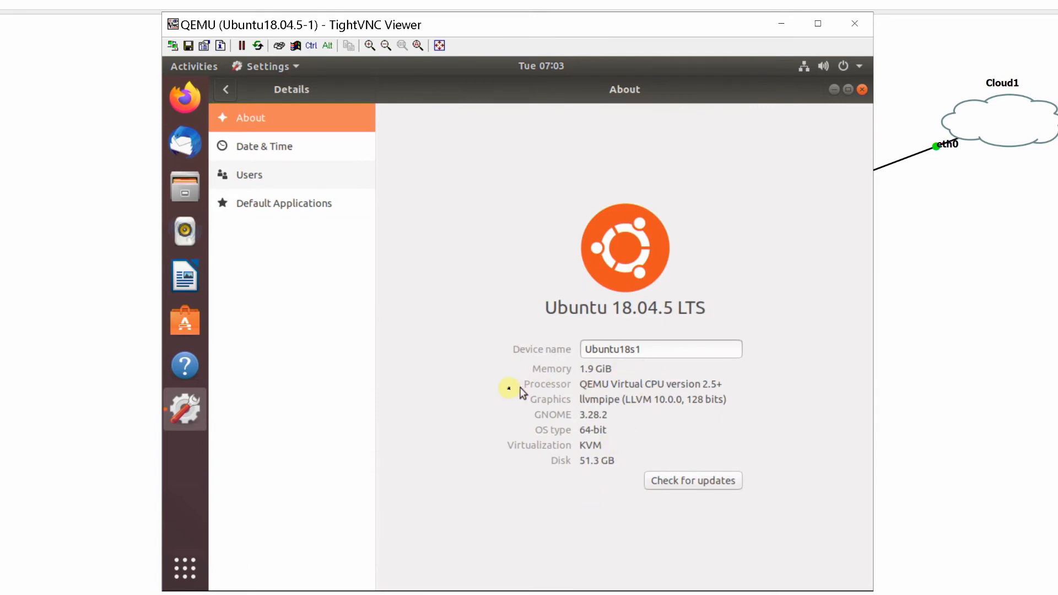
pyautogui.click(862, 91)
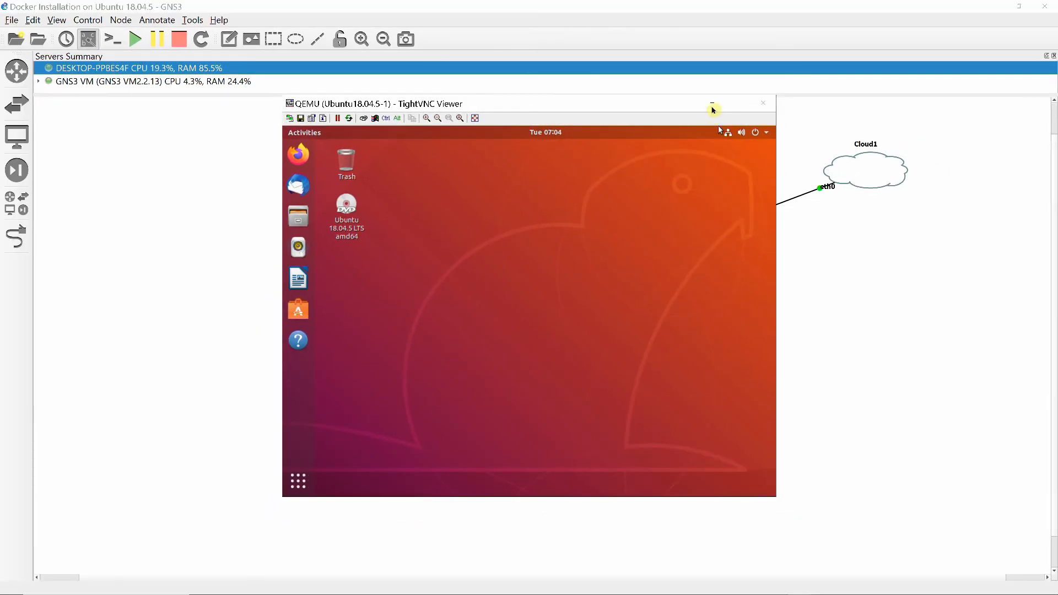
pyautogui.click(713, 105)
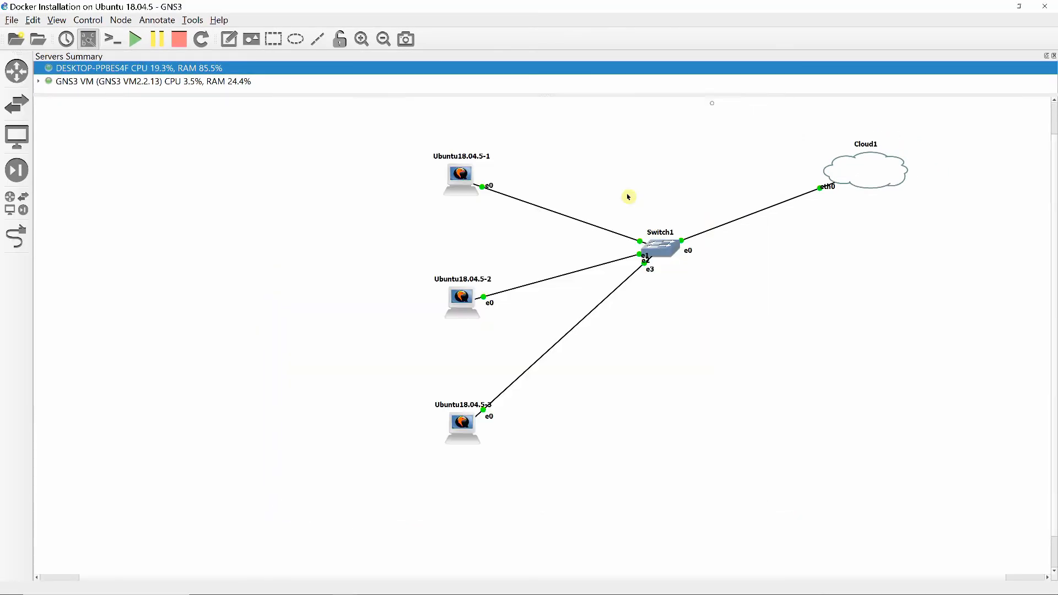
# Open the Ubuntu18.04.5-2 console and sign in to the listed account with its password
pyautogui.doubleClick(462, 298)
pyautogui.click(491, 313)
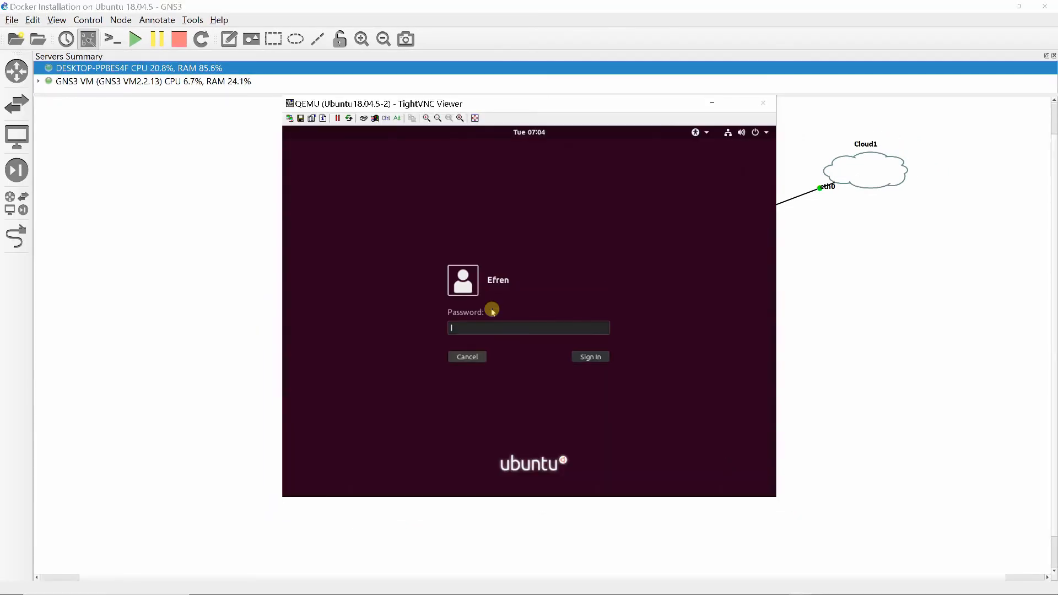
pyautogui.write('********')
pyautogui.press('Return')
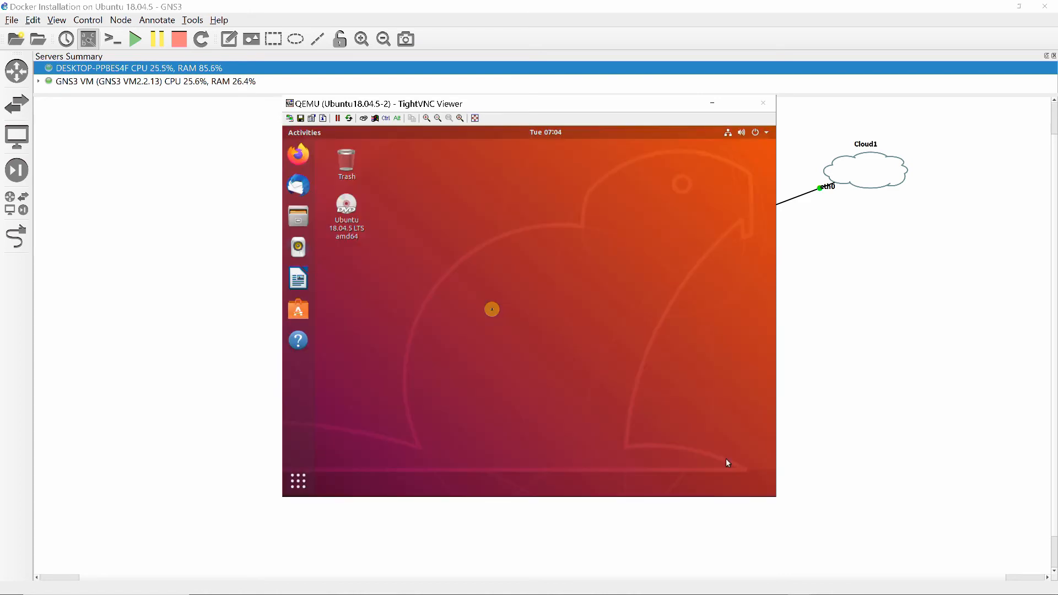
# Open the wired connection's IPv4 settings on Ubuntu18.04.5-2 and set the IPv4 method to Manual
pyautogui.click(733, 132)
pyautogui.click(680, 191)
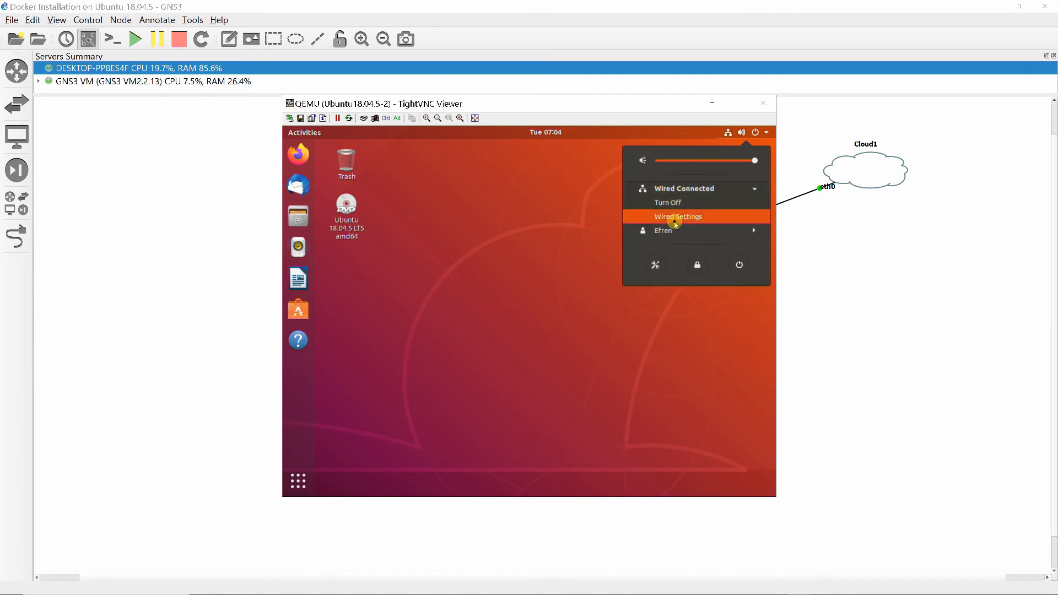
pyautogui.click(672, 220)
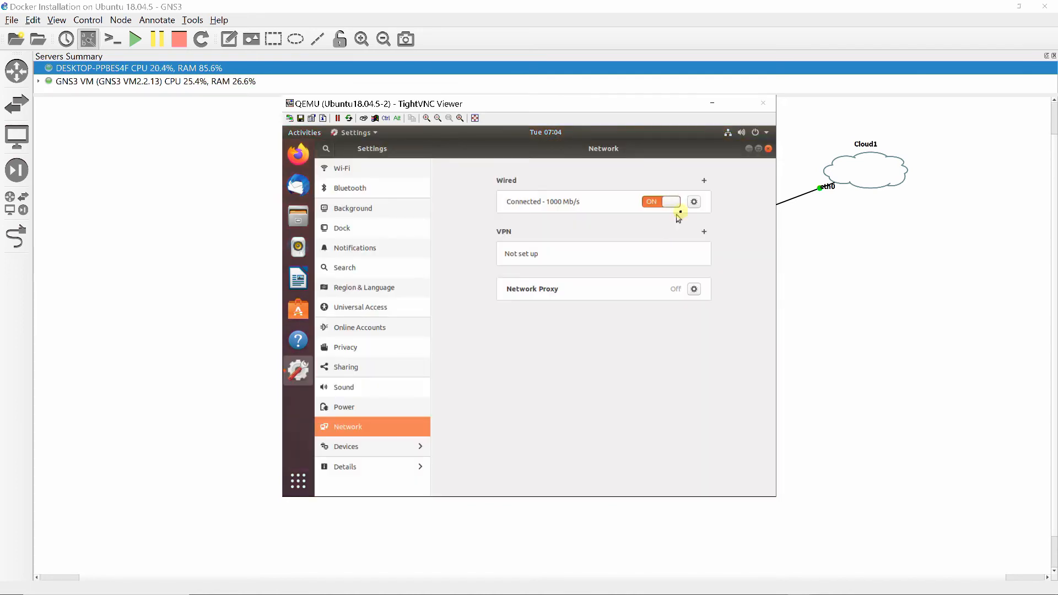
pyautogui.click(694, 203)
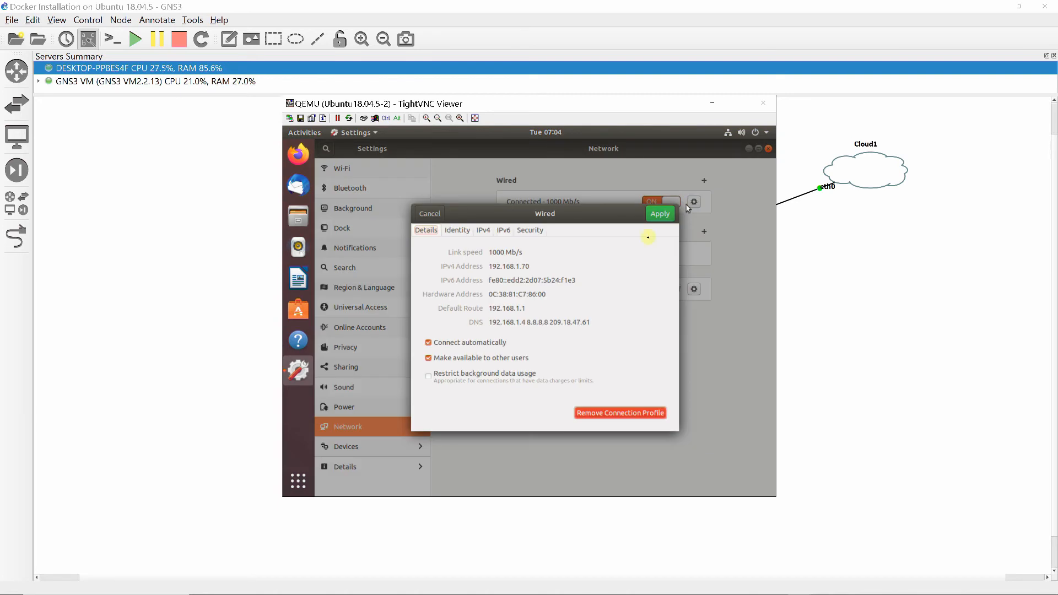
pyautogui.click(485, 232)
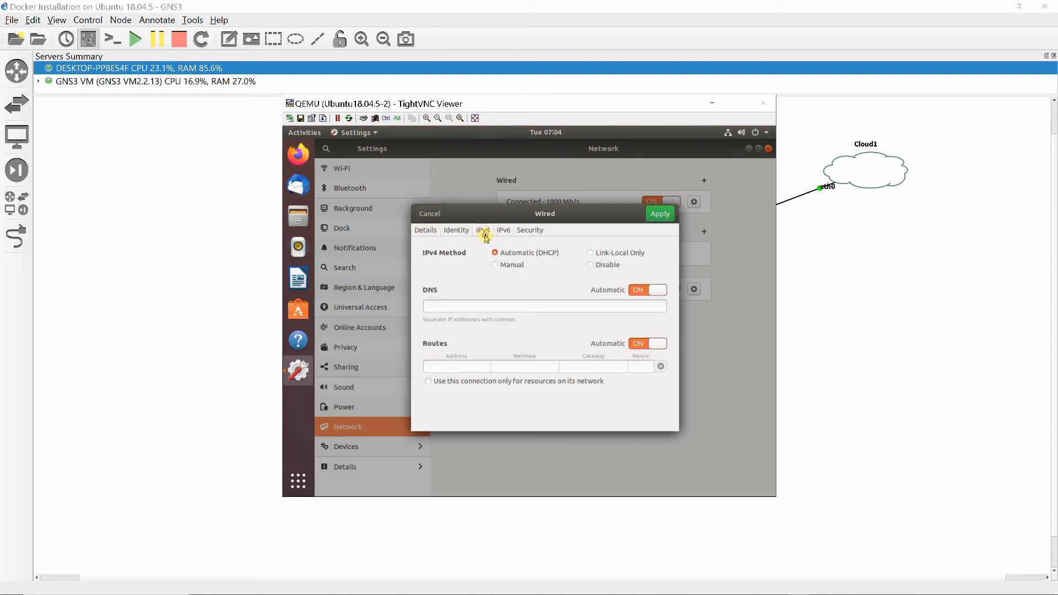
pyautogui.click(495, 265)
# Enter the static address 192.168.1.32 with netmask 255.255.255.0 and gateway 192.168.1.1 for Ubuntu18.04.5-2's wired connection
pyautogui.click(458, 311)
pyautogui.write('19')
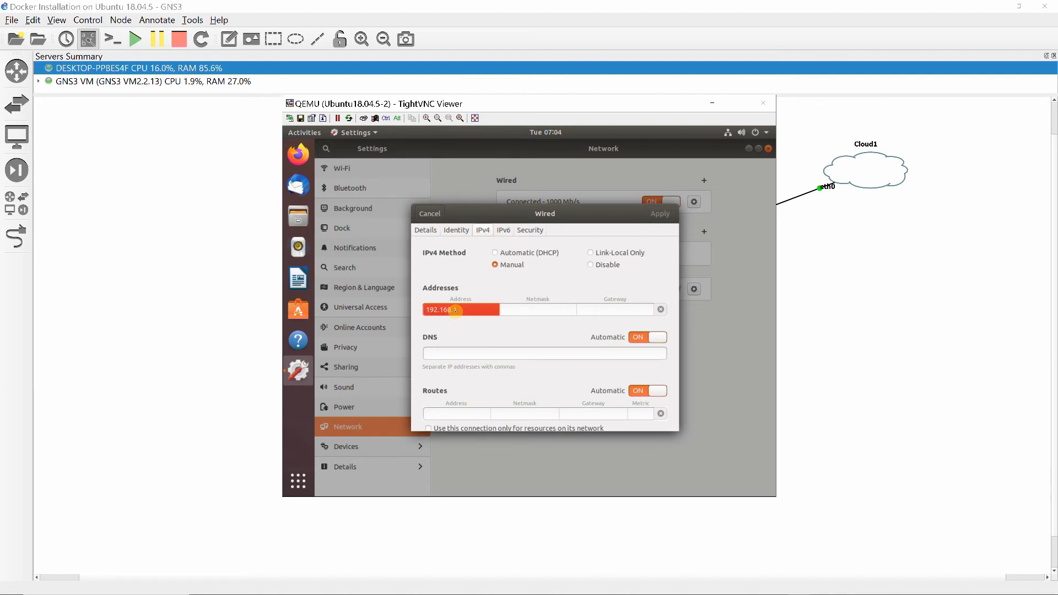
pyautogui.write('2.168.1.32')
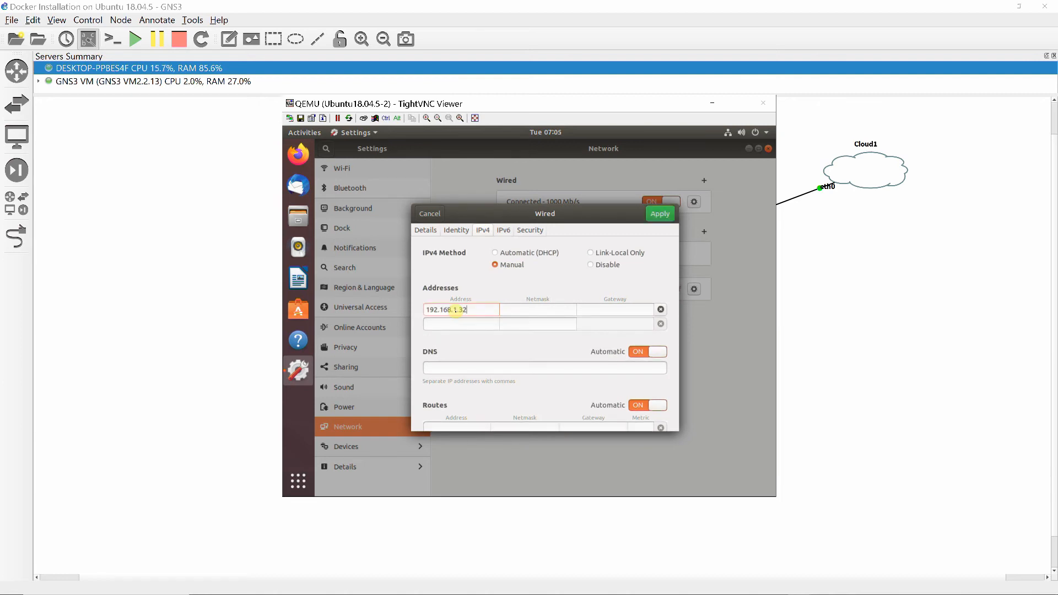
pyautogui.write('255.255')
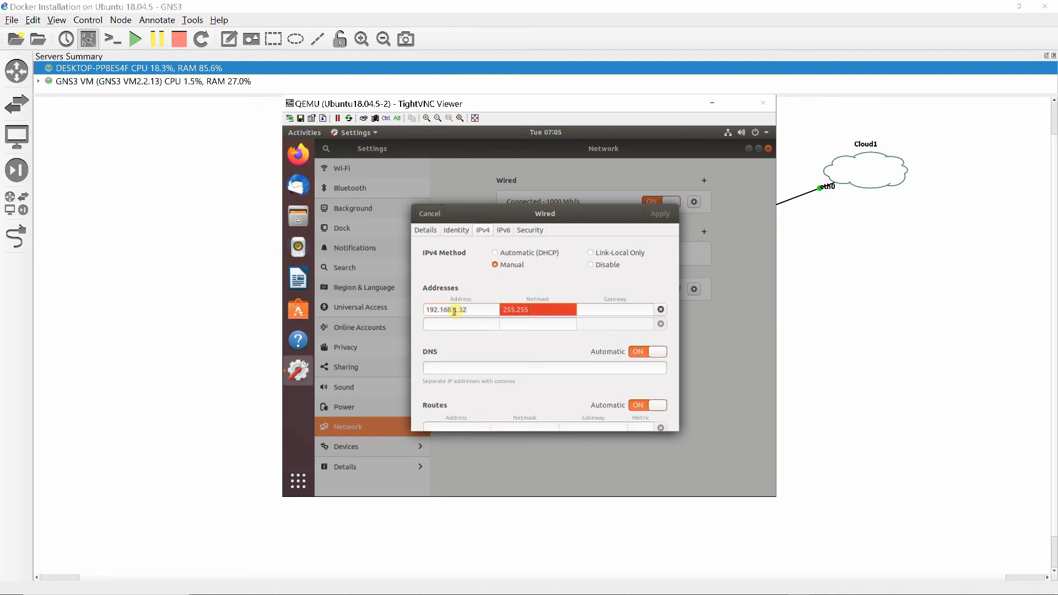
pyautogui.write('.255.0')
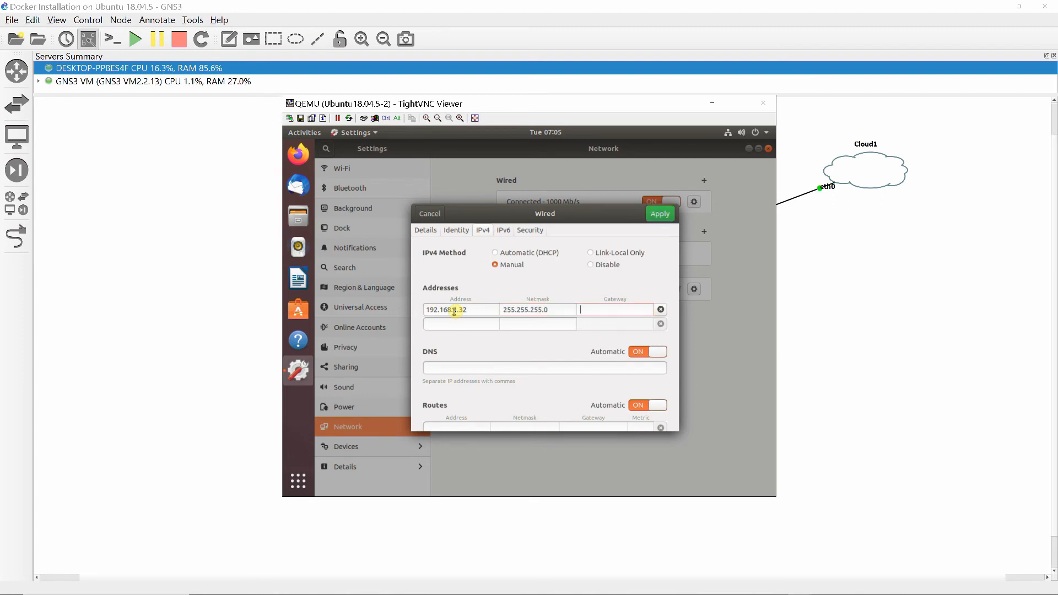
pyautogui.write('192.168')
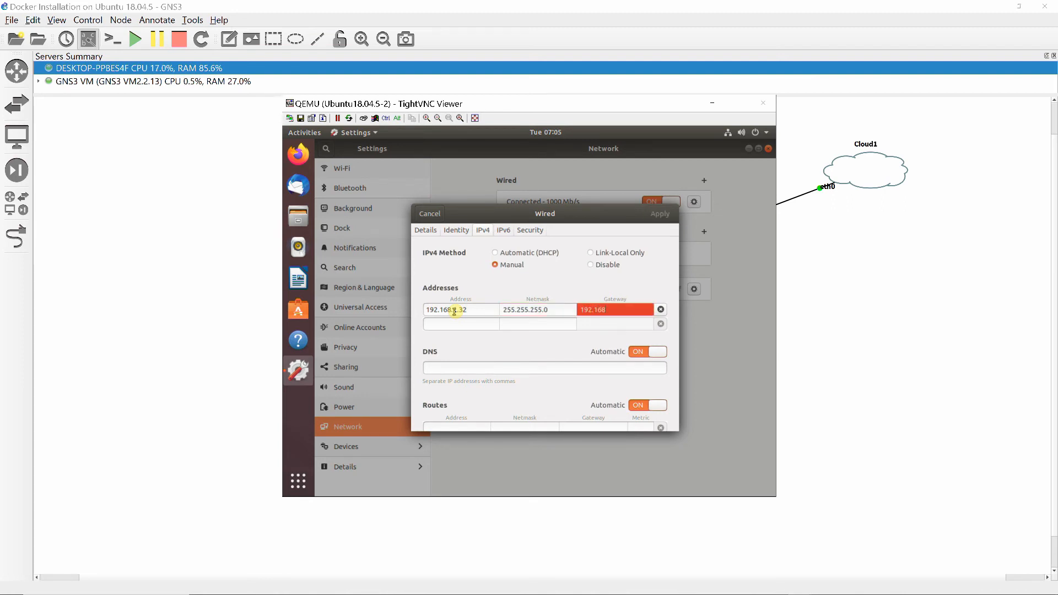
pyautogui.write('.1.1')
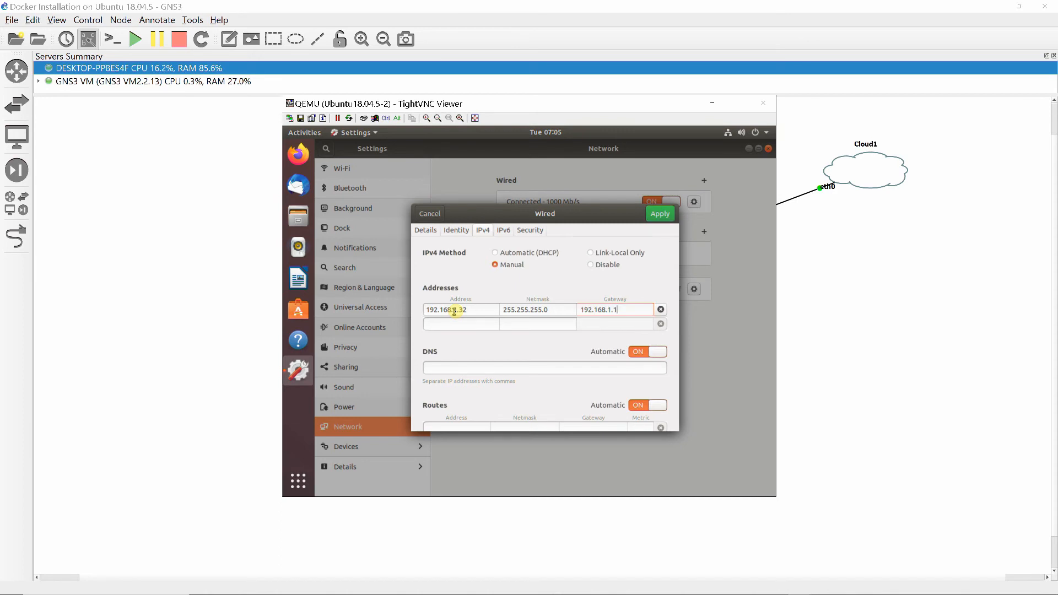
# Set Ubuntu18.04.5-2's DNS servers to 192.168.1.4, 209.18.47.61 and 8.8.8.8, and apply the wired connection settings
pyautogui.click(441, 369)
pyautogui.write('192.1')
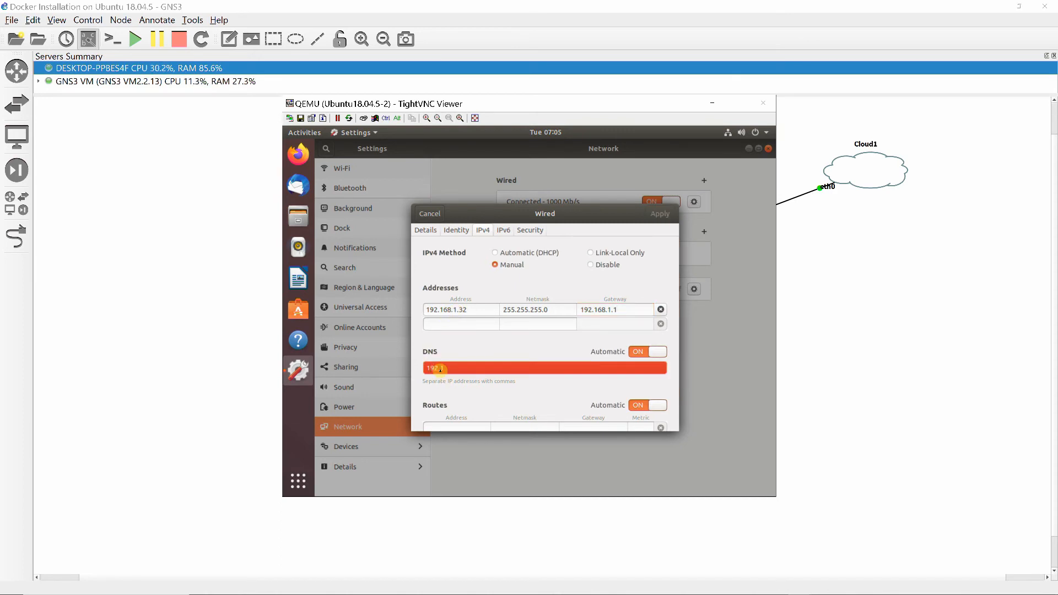
pyautogui.write('68.1.4')
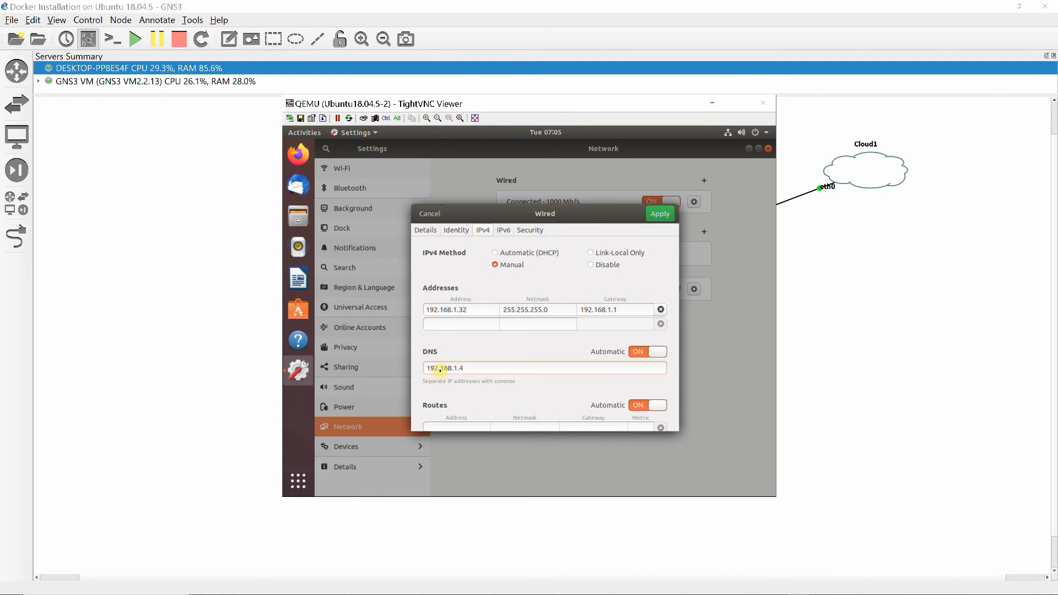
pyautogui.write(',20')
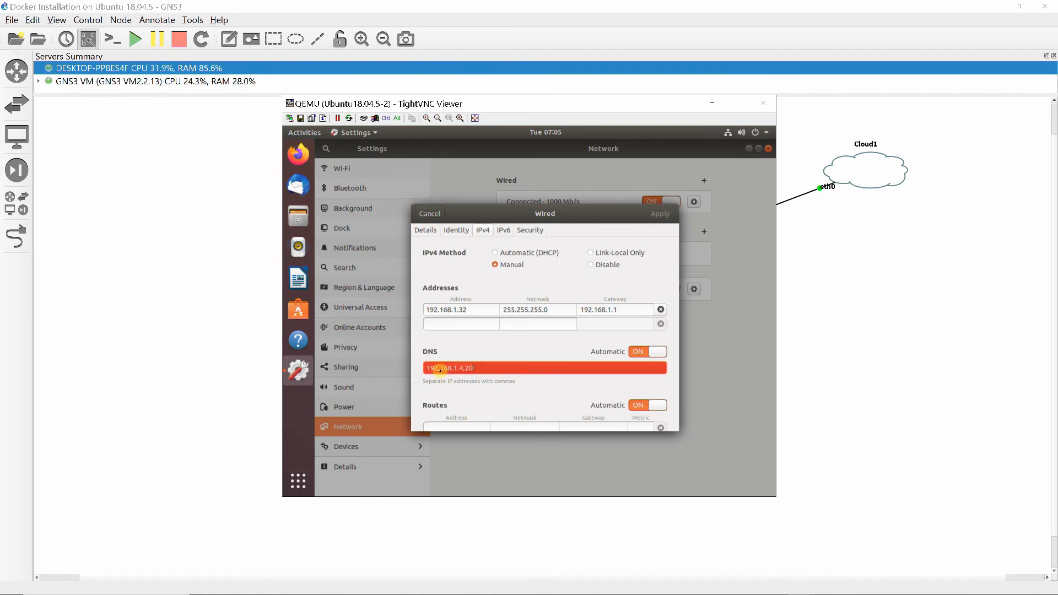
pyautogui.write('9.18.47.61,')
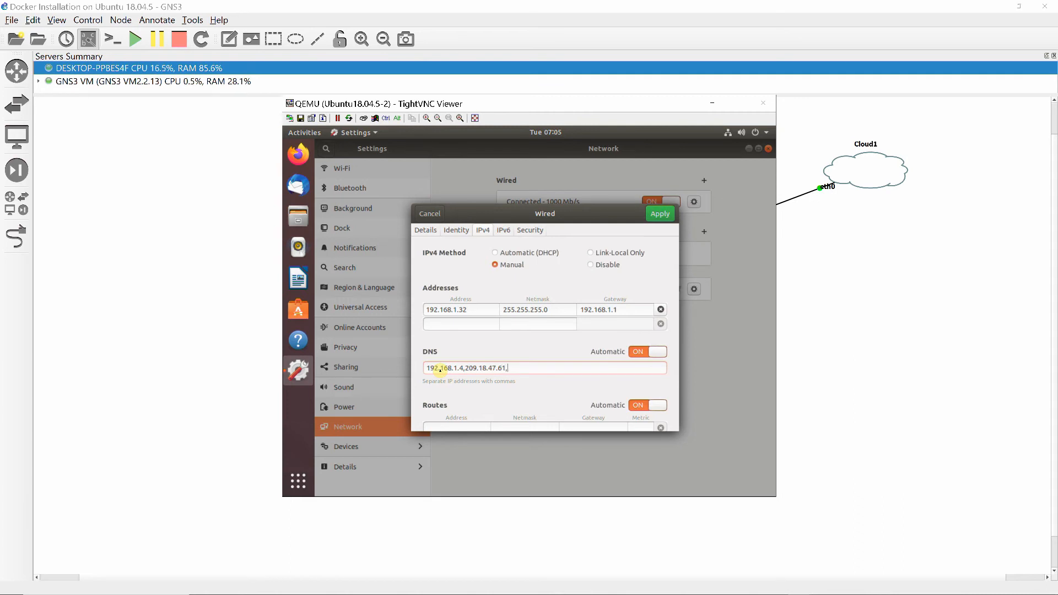
pyautogui.write('8.8.')
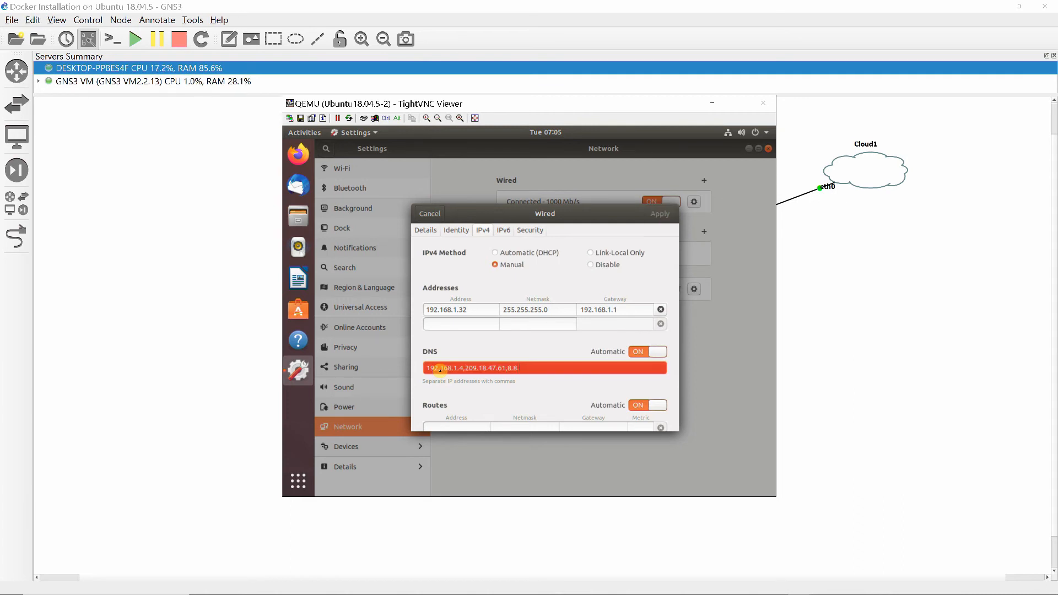
pyautogui.write('8.8')
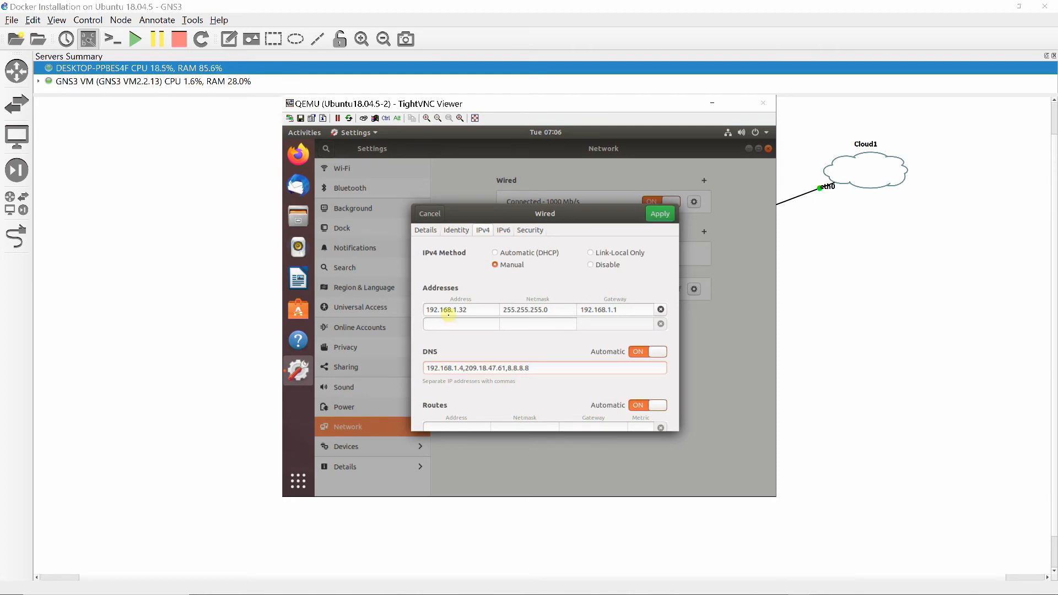
pyautogui.click(658, 214)
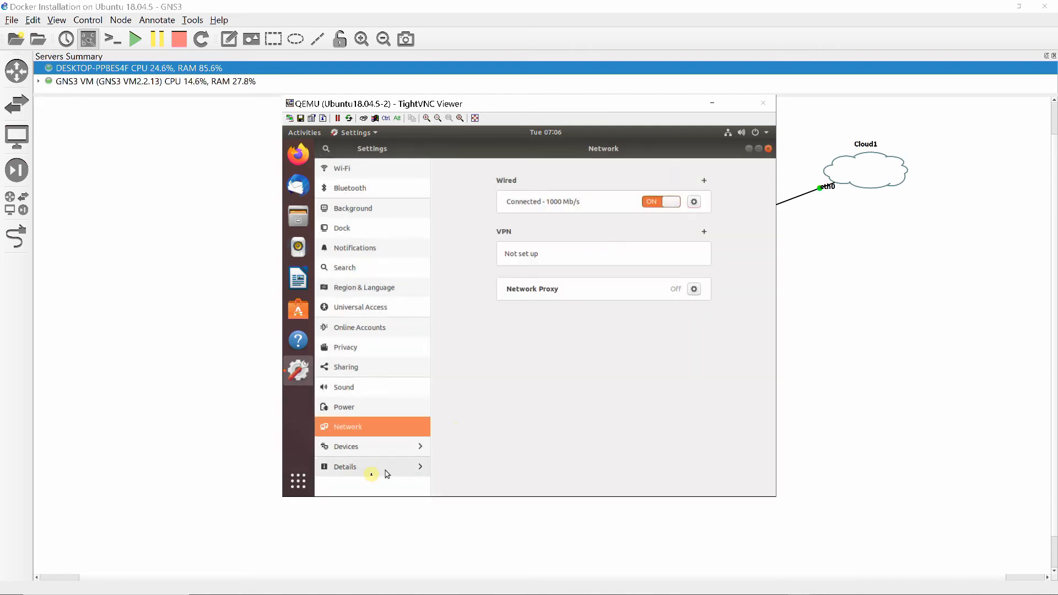
# Change the device name to Ubuntu18s2 in the system details and minimize the Ubuntu18.04.5-2 console
pyautogui.click(358, 469)
pyautogui.click(629, 329)
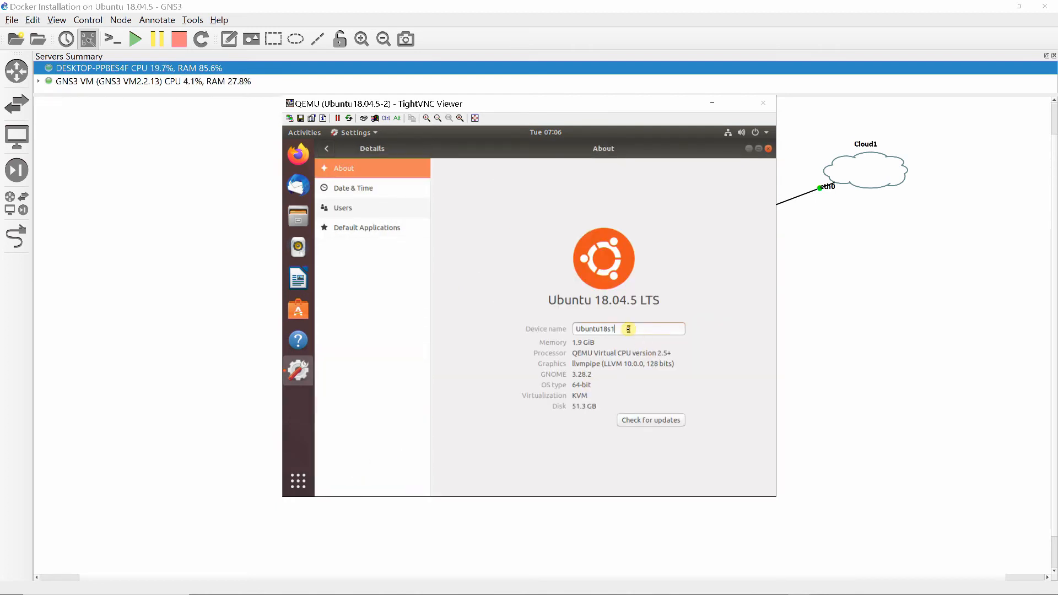
pyautogui.press('BackSpace')
pyautogui.click(363, 188)
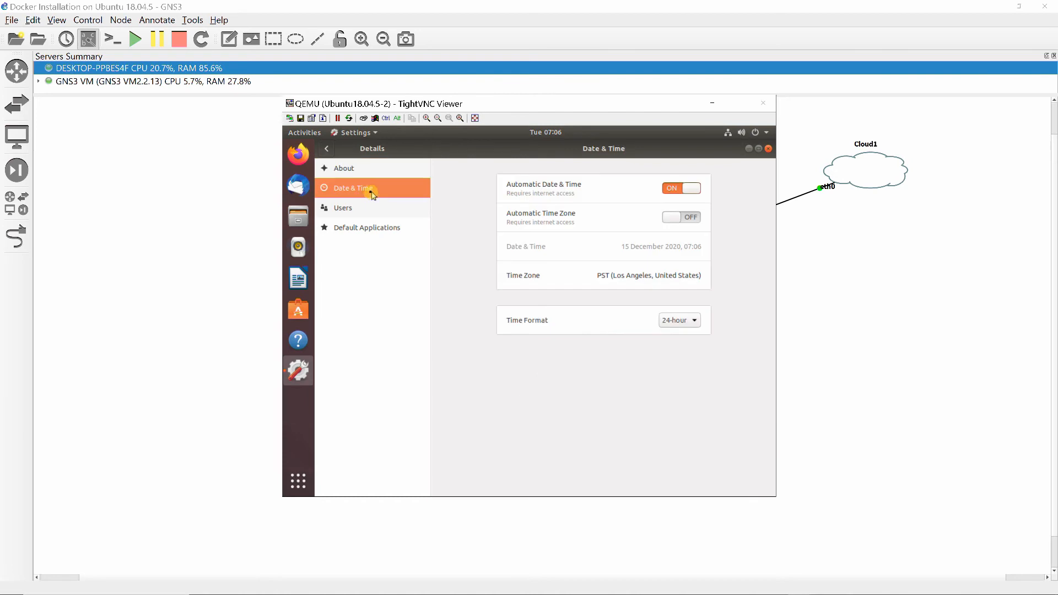
pyautogui.click(353, 171)
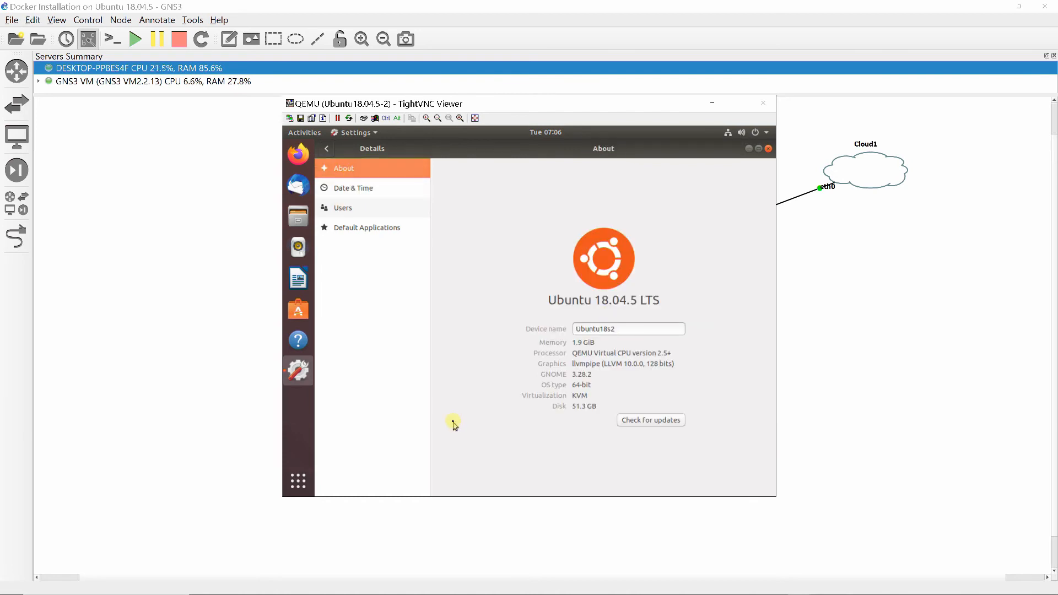
pyautogui.click(713, 104)
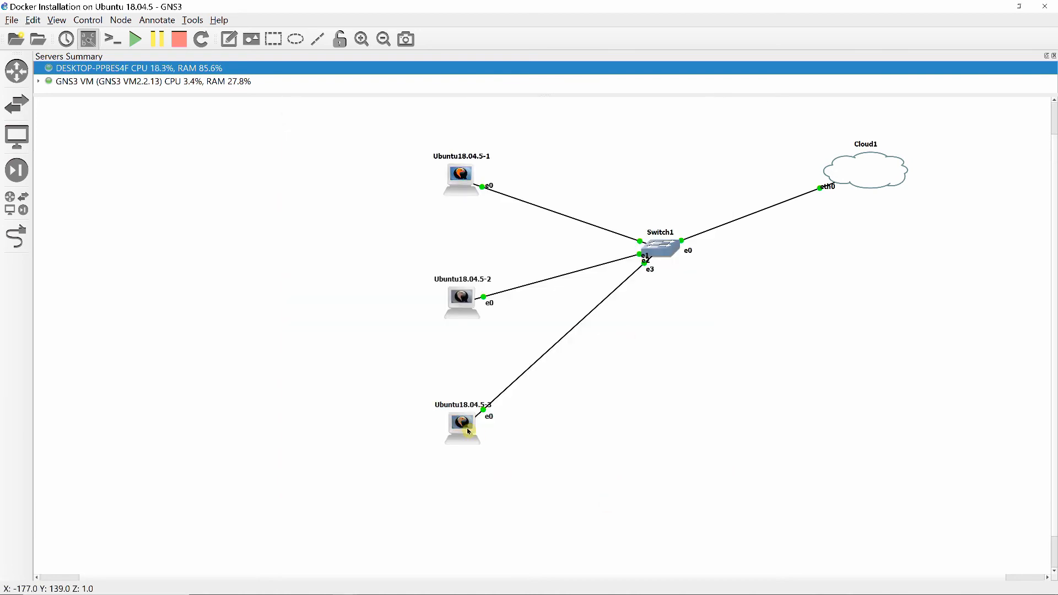
# Open the Ubuntu18.04.5-3 console and sign in to the listed account with its password
pyautogui.doubleClick(465, 426)
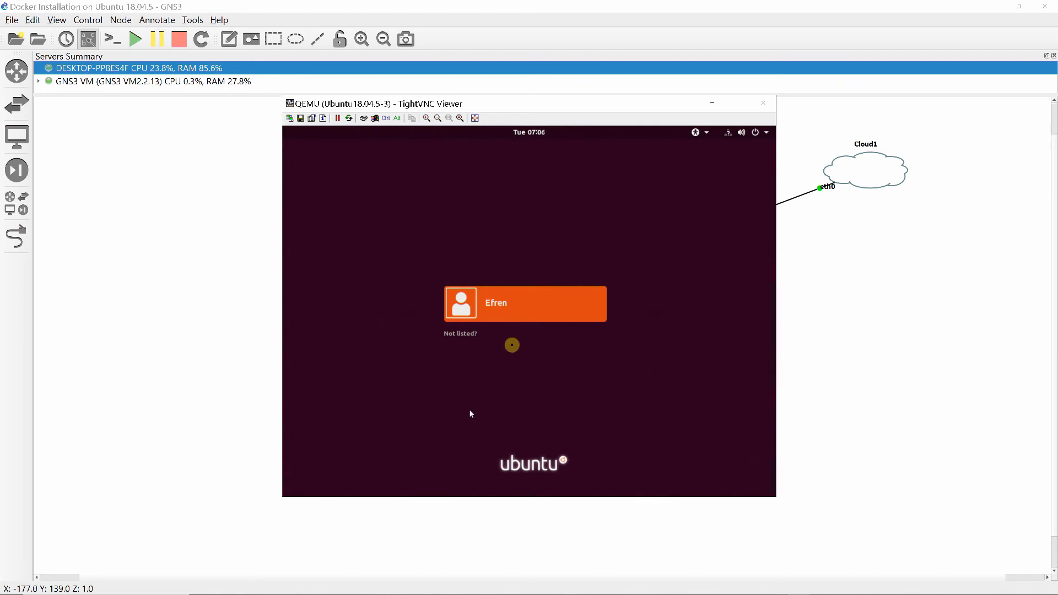
pyautogui.click(522, 317)
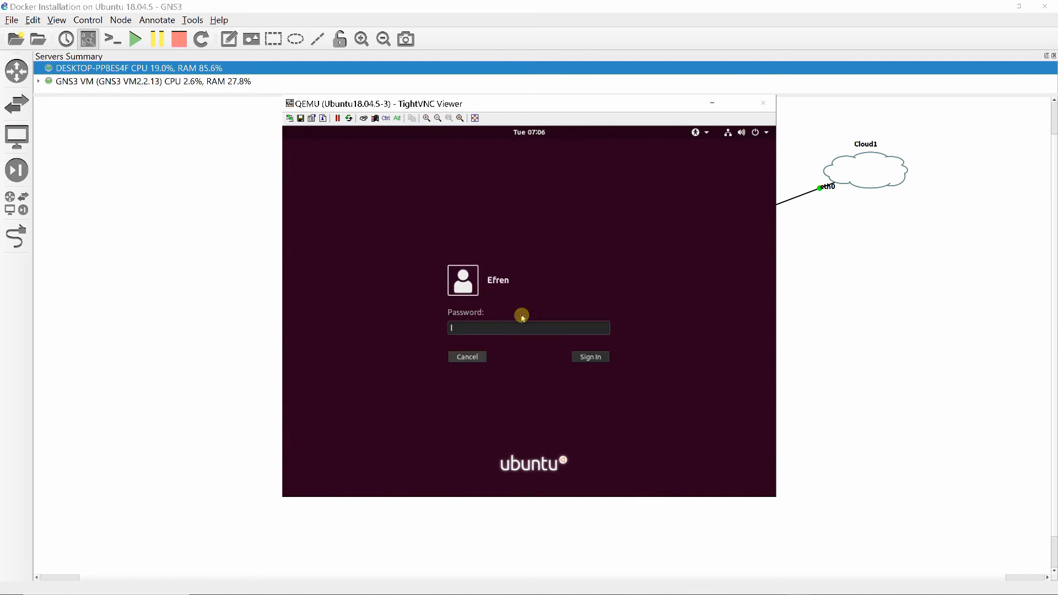
pyautogui.write('********')
pyautogui.press('Return')
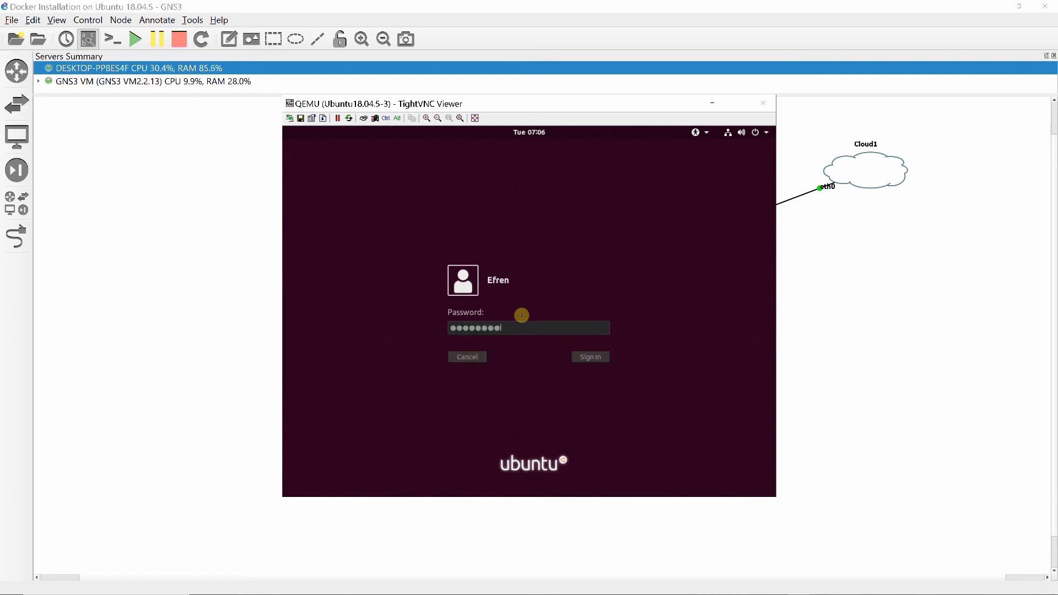
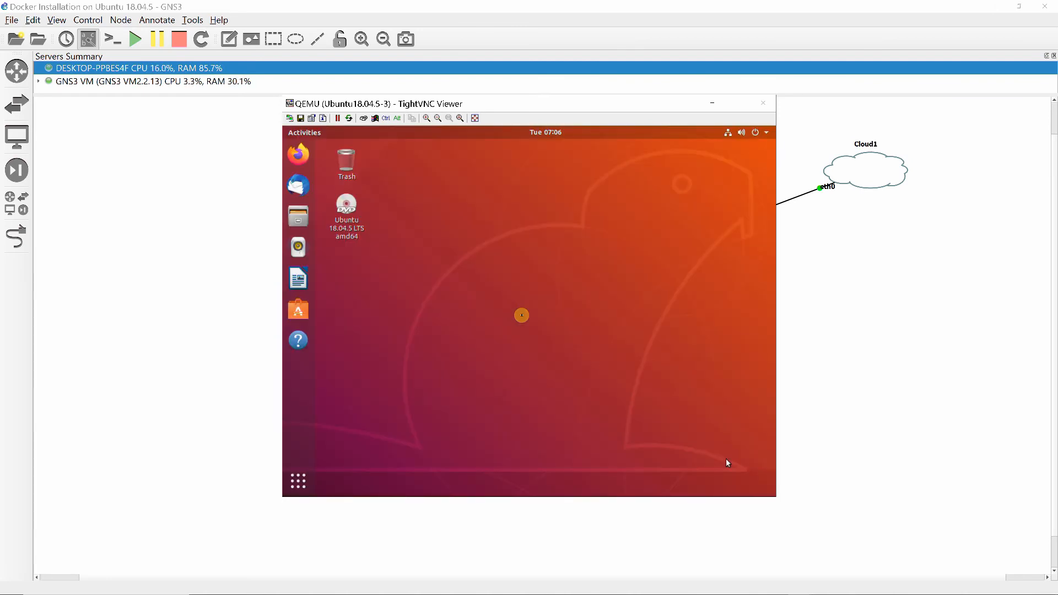
# Open the wired connection settings on Ubuntu18.04.5-3 and set the IPv4 method to Manual
pyautogui.click(730, 134)
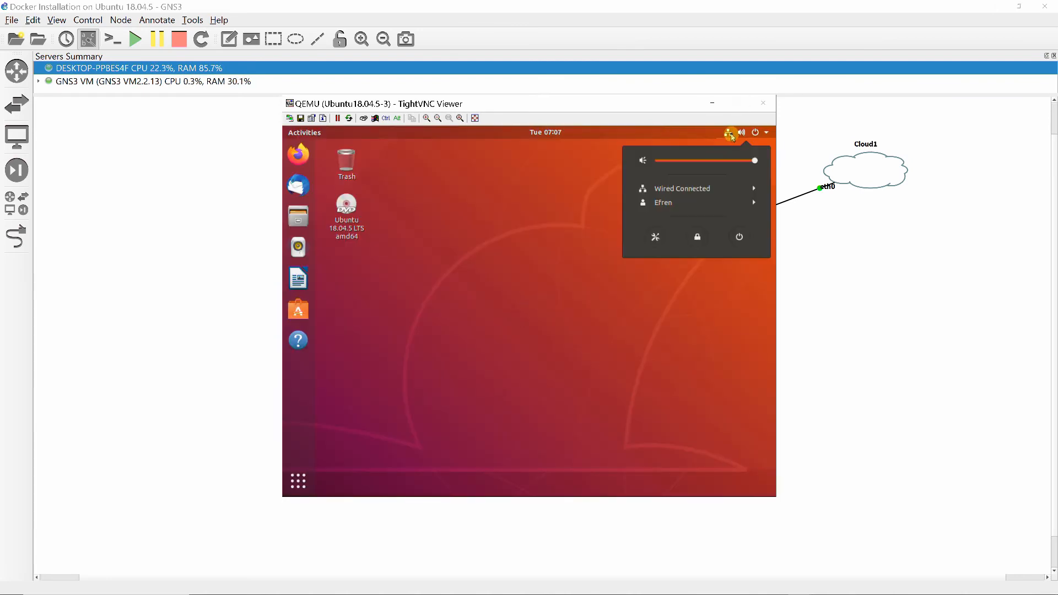
pyautogui.click(697, 193)
pyautogui.click(675, 217)
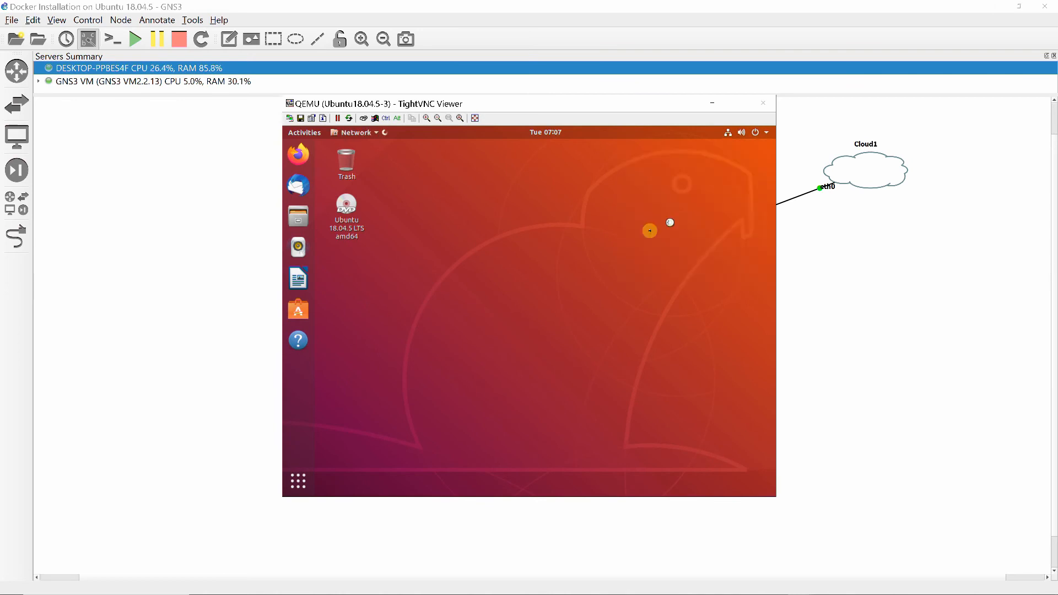
pyautogui.click(694, 202)
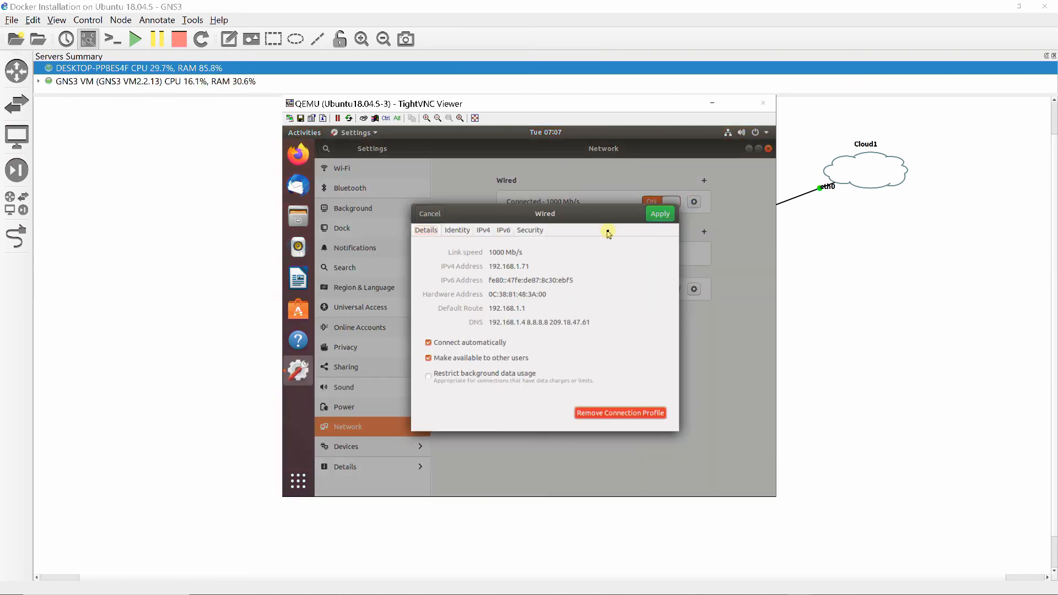
pyautogui.click(483, 230)
pyautogui.click(495, 265)
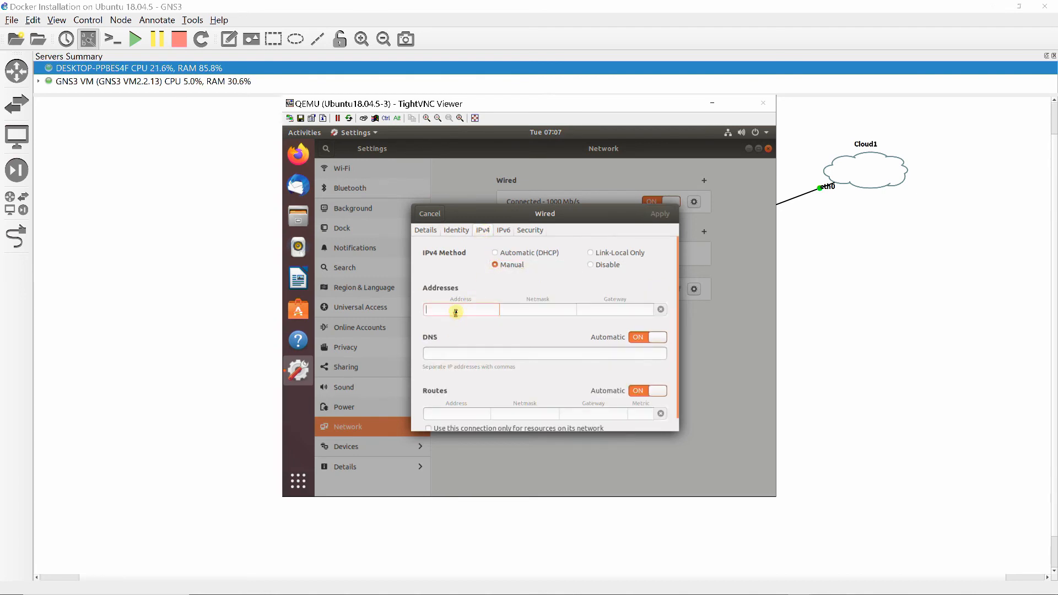
# Enter the static address 192.168.1.33 with netmask 255.255.255.0 and gateway 192.168.1.1 for Ubuntu18.04.5-3's wired connection
pyautogui.click(457, 310)
pyautogui.write('192.1')
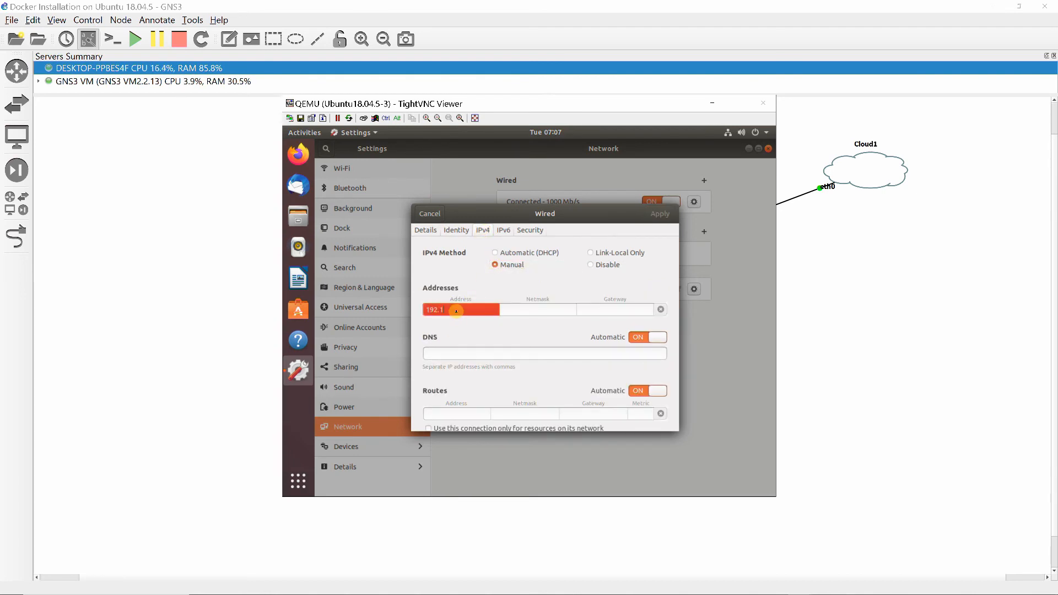
pyautogui.write('68.1.33')
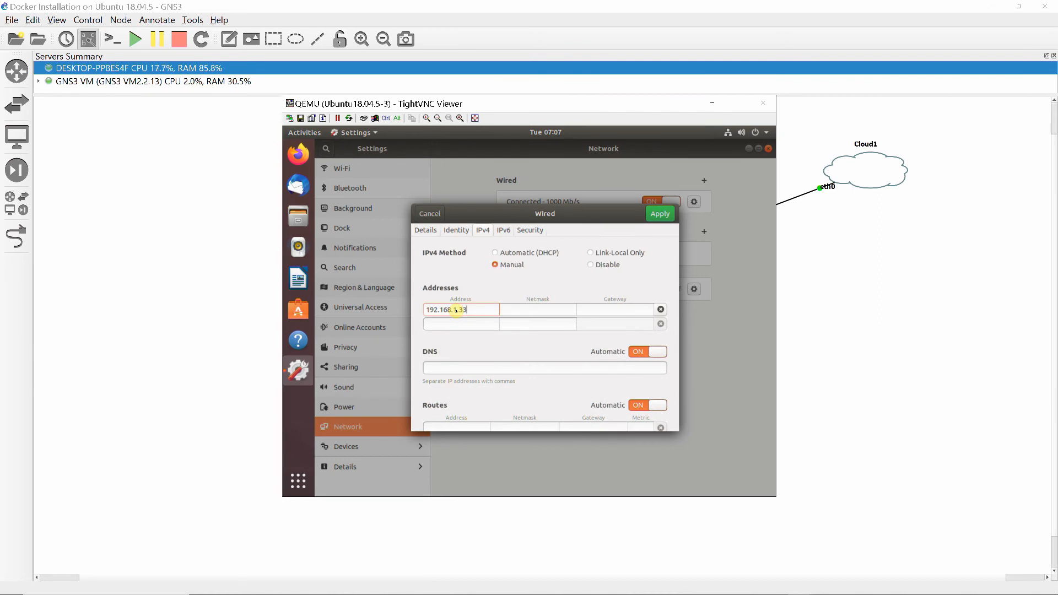
pyautogui.write('255.2')
pyautogui.write('55.255.0')
pyautogui.write('192.')
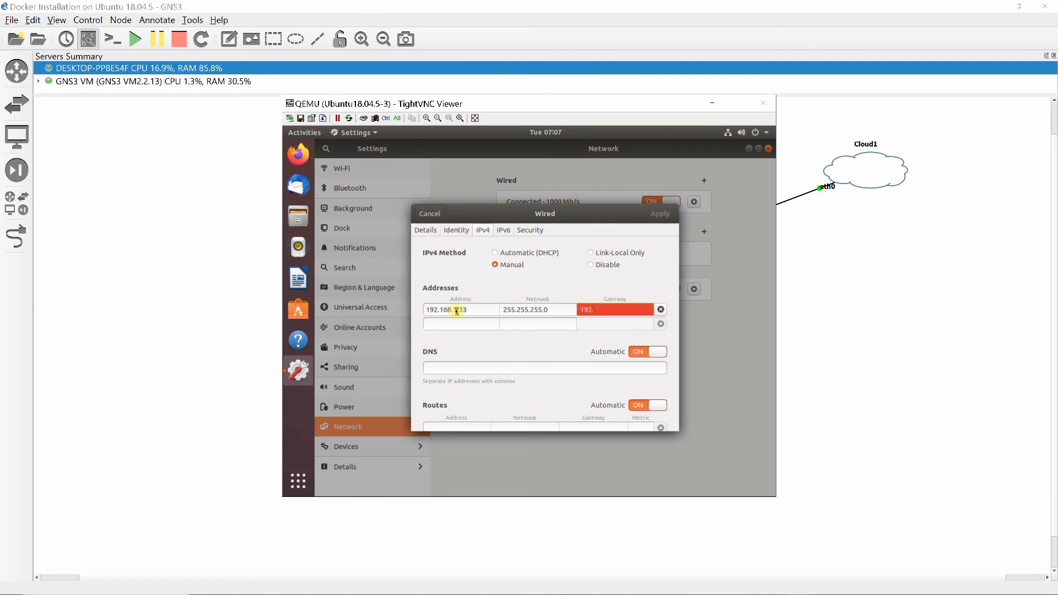
pyautogui.write('168.1.1')
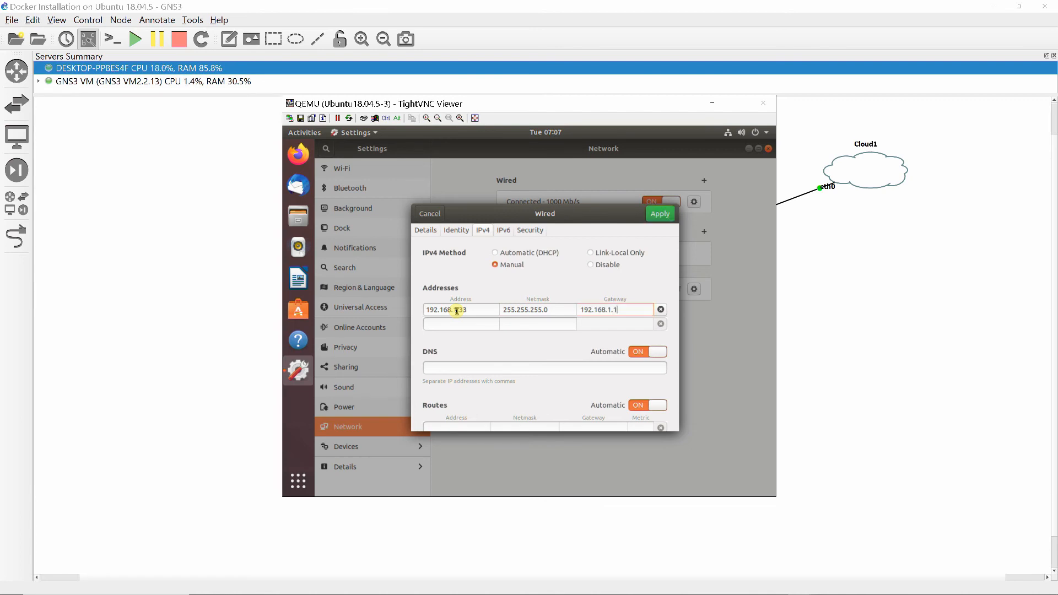
# Set Ubuntu18.04.5-3's DNS servers to 192.168.1.4, 209.18.47.61 and 8.8.8.8, and apply the wired connection settings
pyautogui.click(435, 370)
pyautogui.write('19')
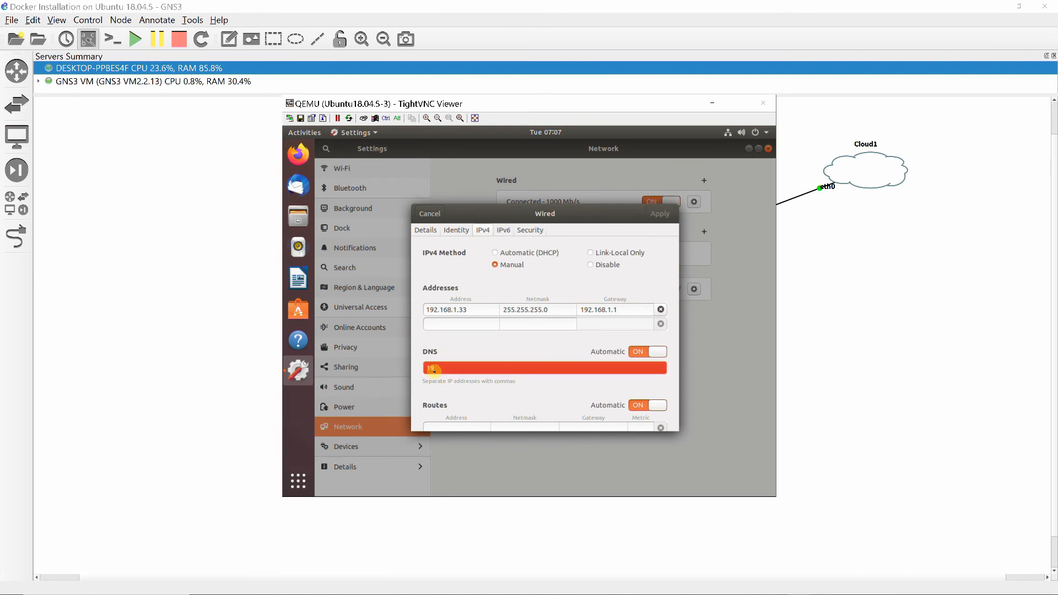
pyautogui.write('2.168.1.4')
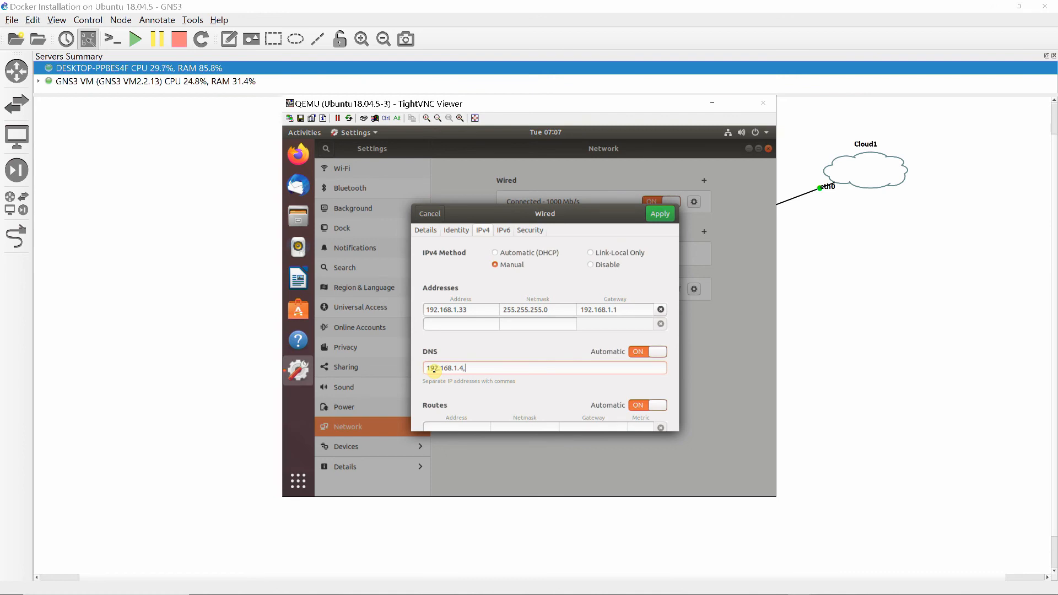
pyautogui.write(',209')
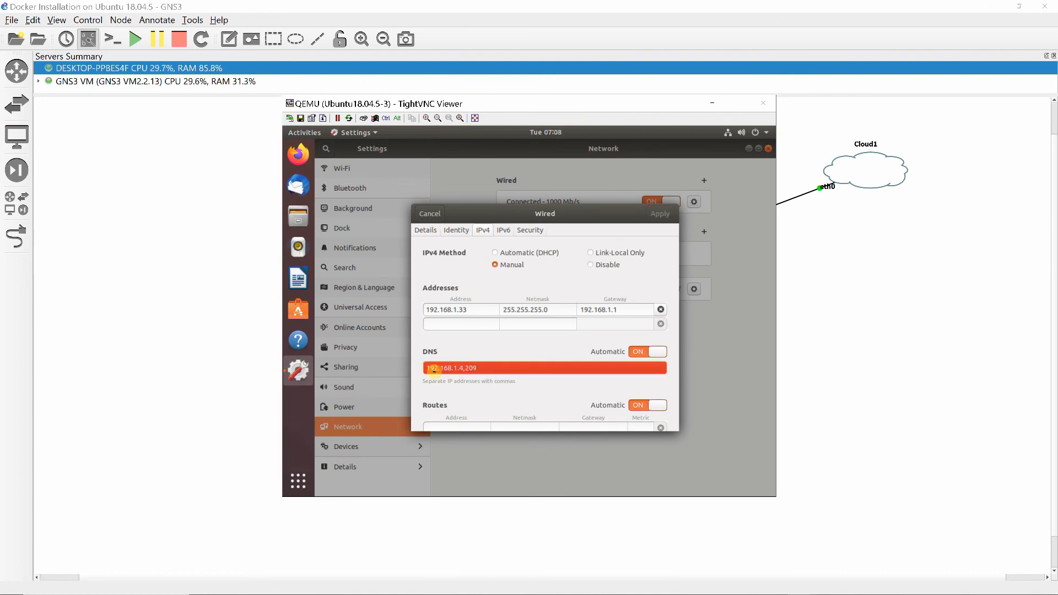
pyautogui.write('.18.47.61')
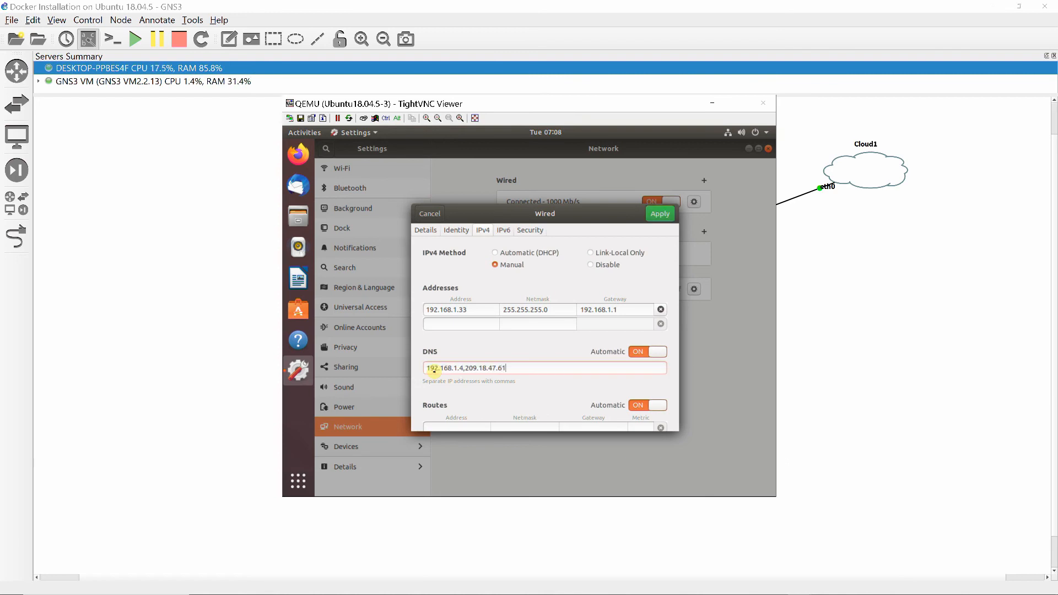
pyautogui.write(',8')
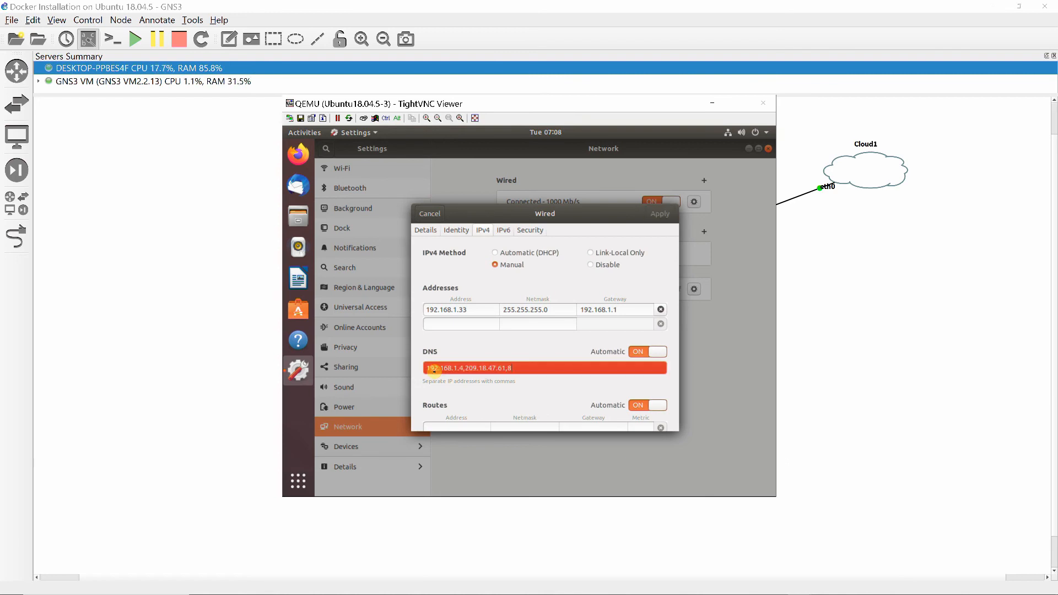
pyautogui.write('.8.8.8')
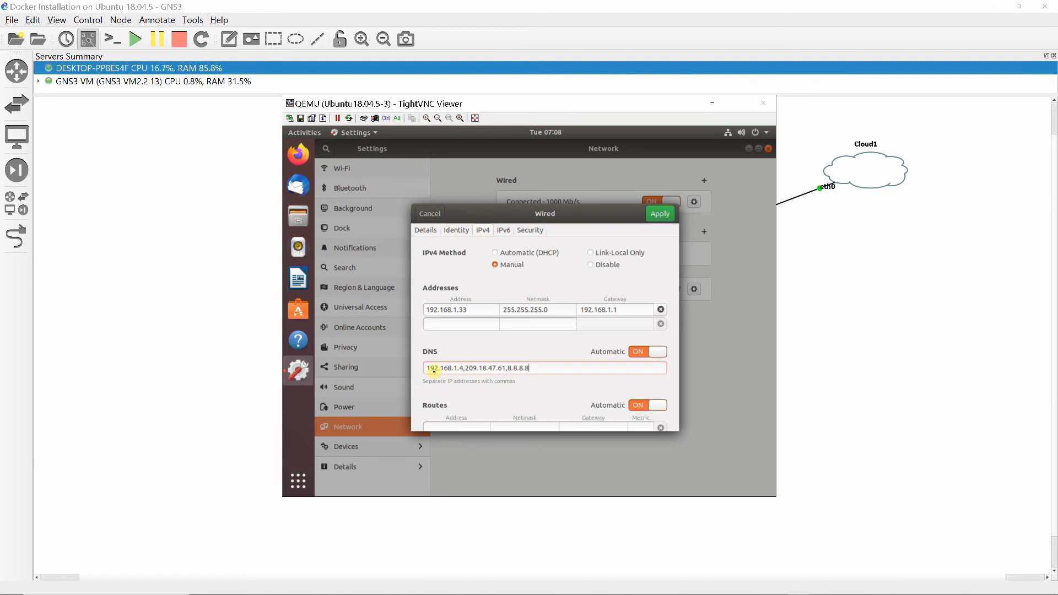
pyautogui.click(660, 213)
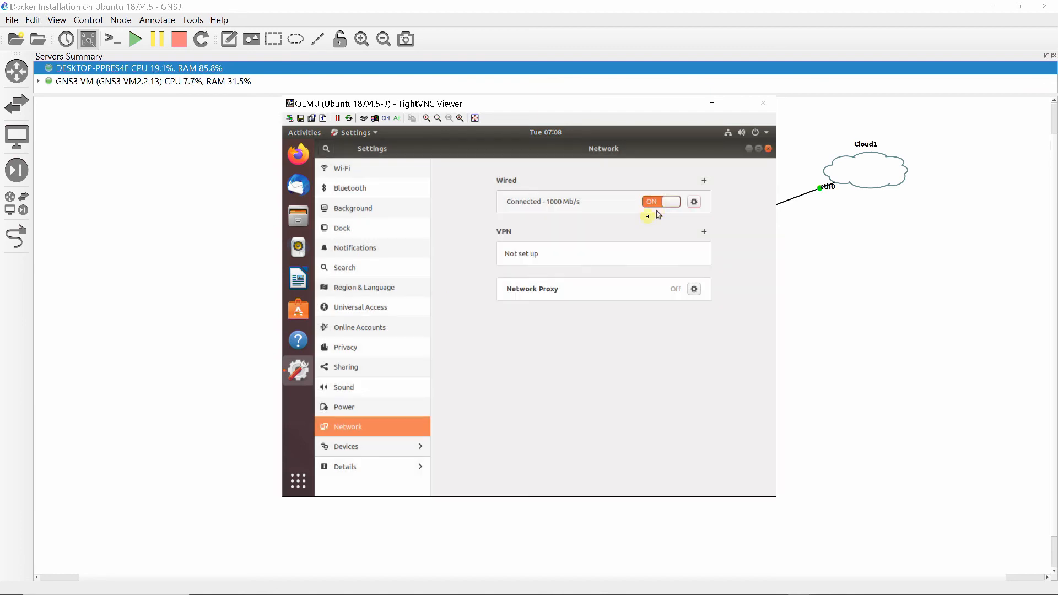
# Change the device name to Ubuntu18s3 in the system details and minimize the Ubuntu18.04.5-3 console
pyautogui.click(355, 468)
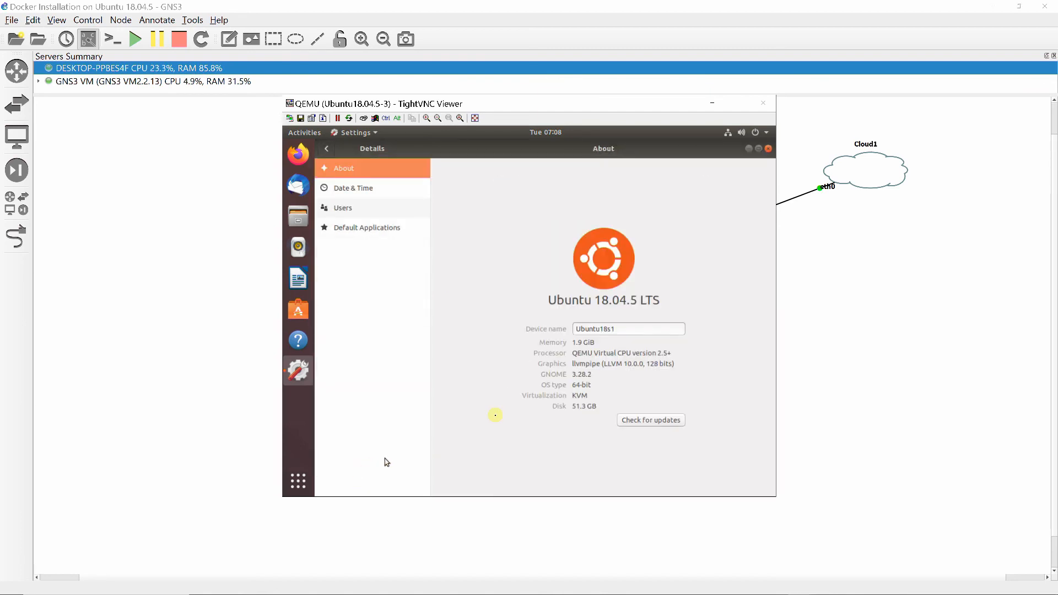
pyautogui.click(626, 329)
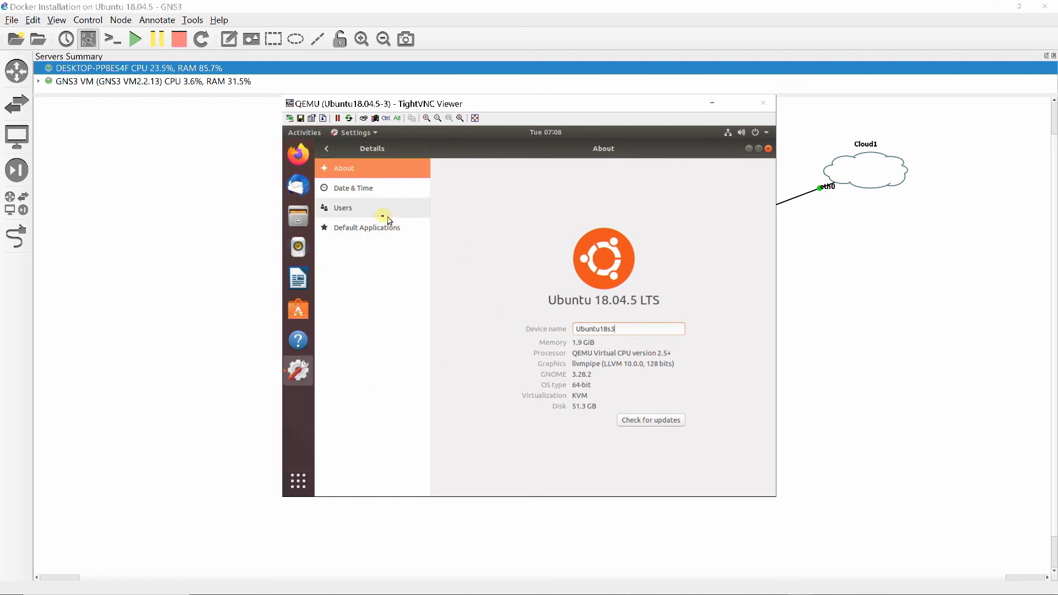
pyautogui.click(370, 193)
pyautogui.click(345, 169)
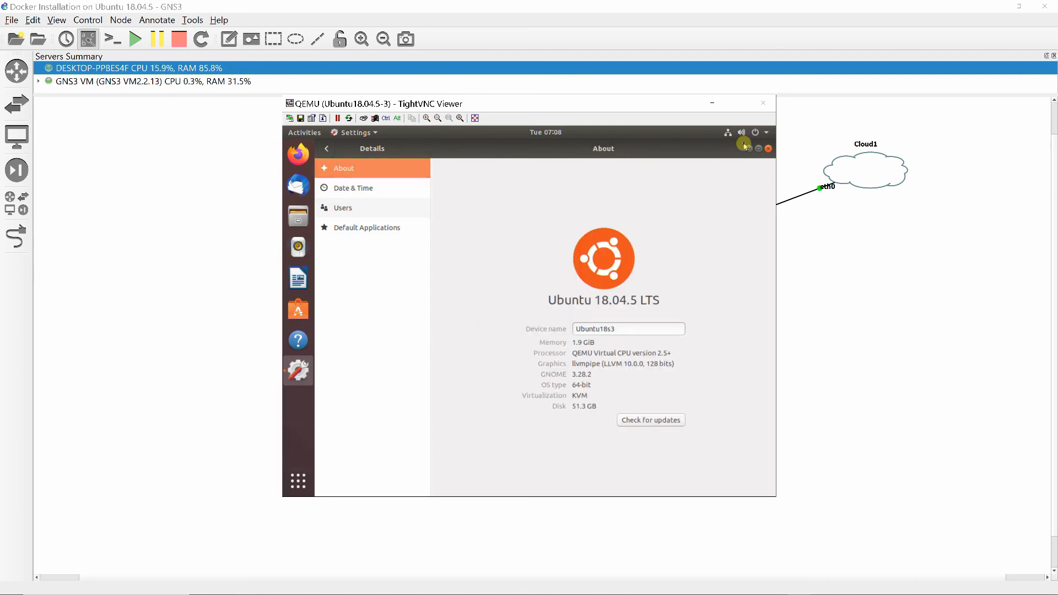
pyautogui.click(713, 103)
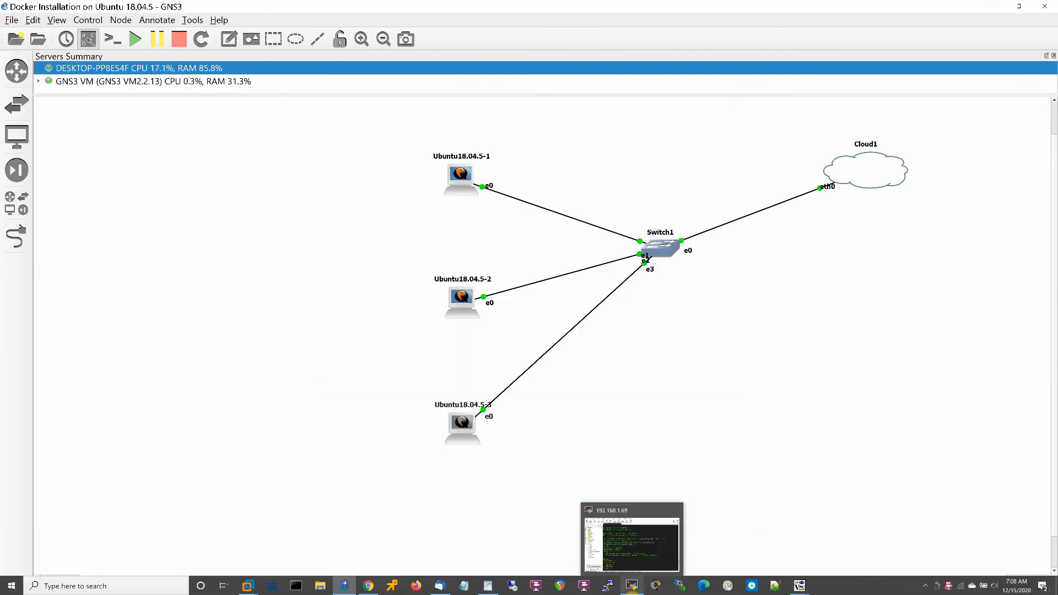
# Stop the nodes Ubuntu18.04.5-1, Ubuntu18.04.5-2 and Ubuntu18.04.5-3 in the topology and start them again
pyautogui.rightClick(464, 171)
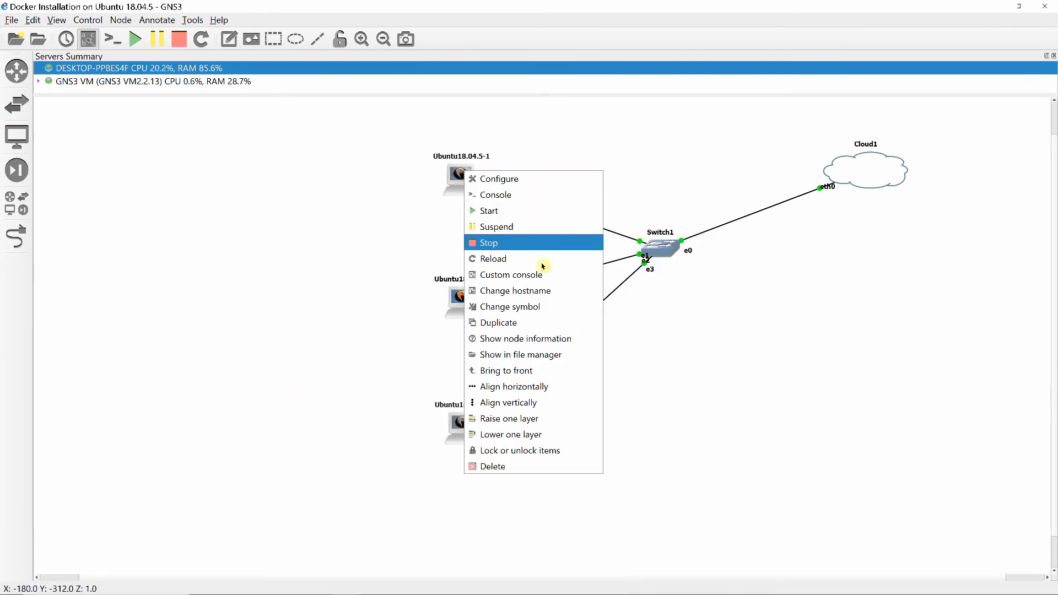
pyautogui.click(490, 242)
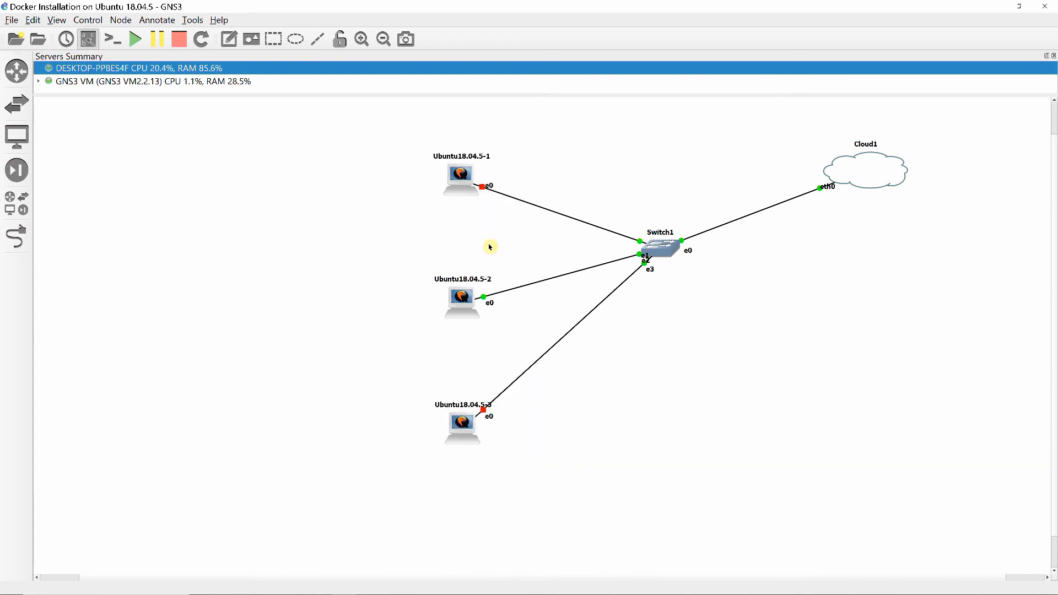
pyautogui.rightClick(461, 176)
pyautogui.click(481, 218)
pyautogui.rightClick(462, 295)
pyautogui.click(482, 373)
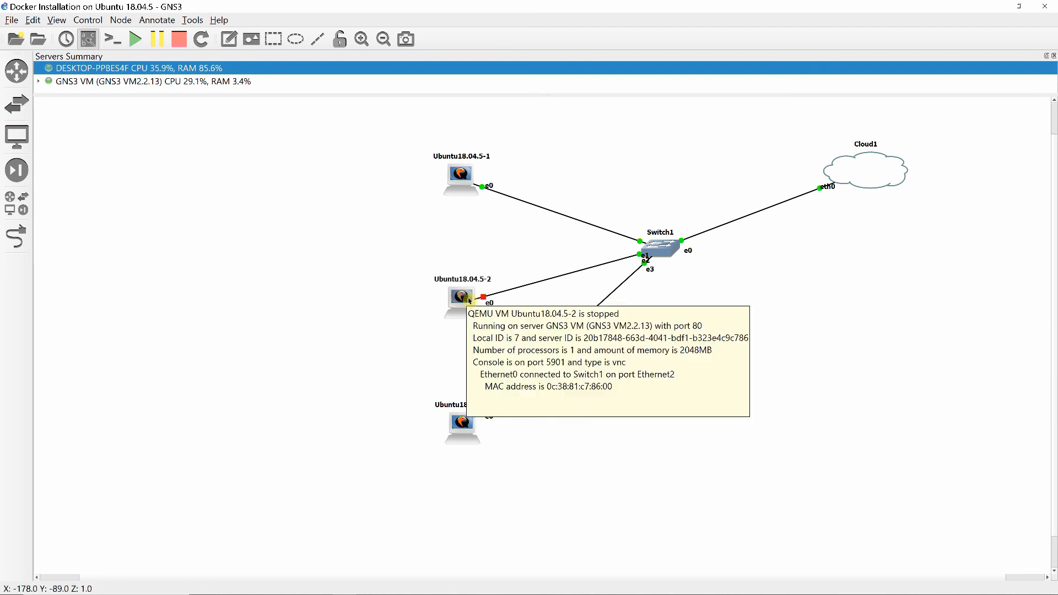
pyautogui.rightClick(468, 297)
pyautogui.click(483, 338)
pyautogui.rightClick(472, 430)
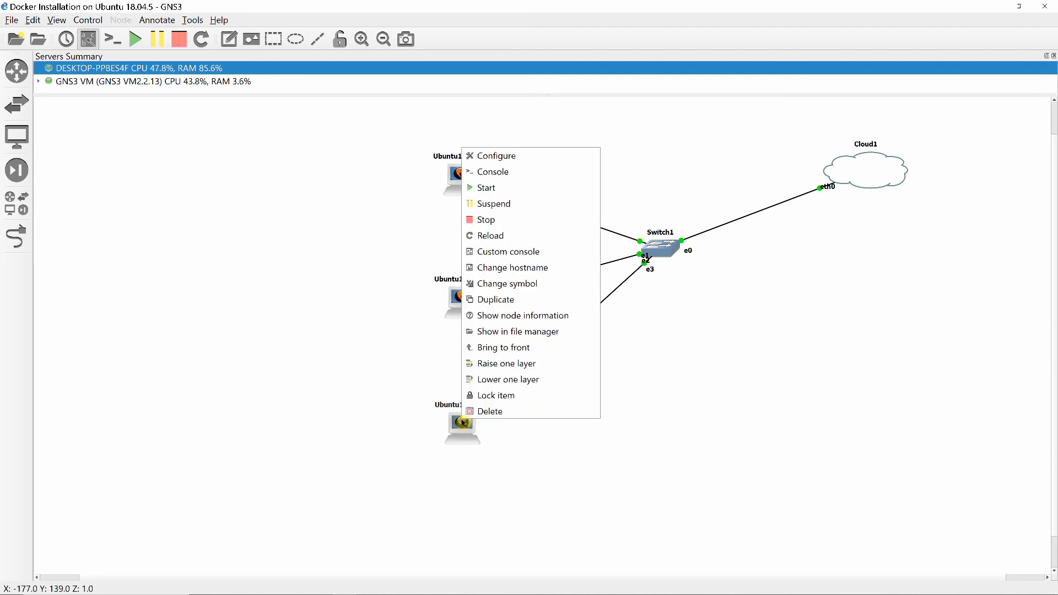
pyautogui.click(484, 187)
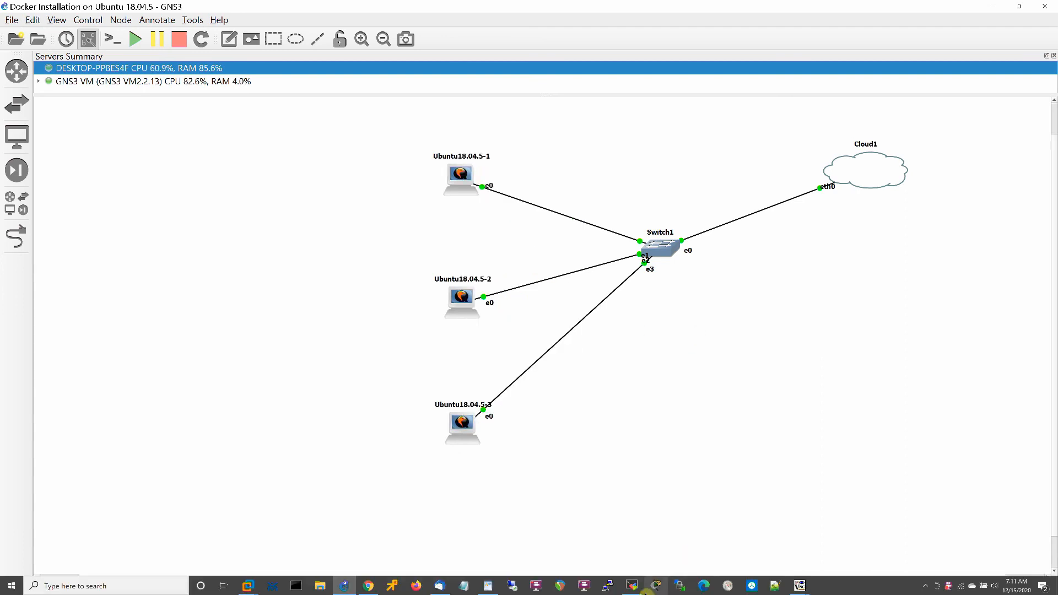
# Switch to MobaXterm and delete the saved 192.168.1.31 session from the PuTTY sessions
pyautogui.click(634, 586)
pyautogui.rightClick(89, 135)
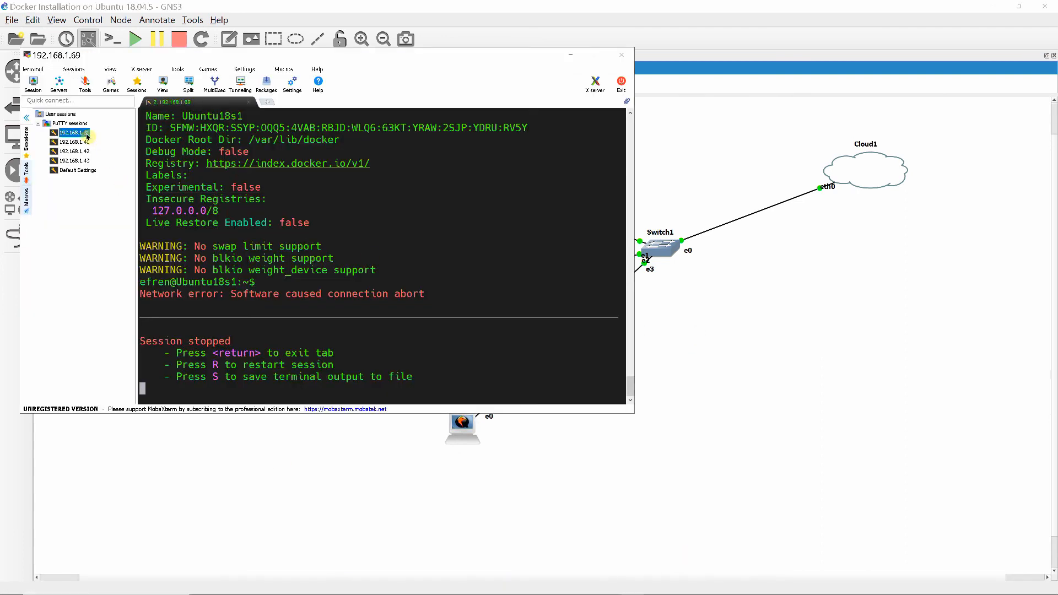
pyautogui.click(103, 154)
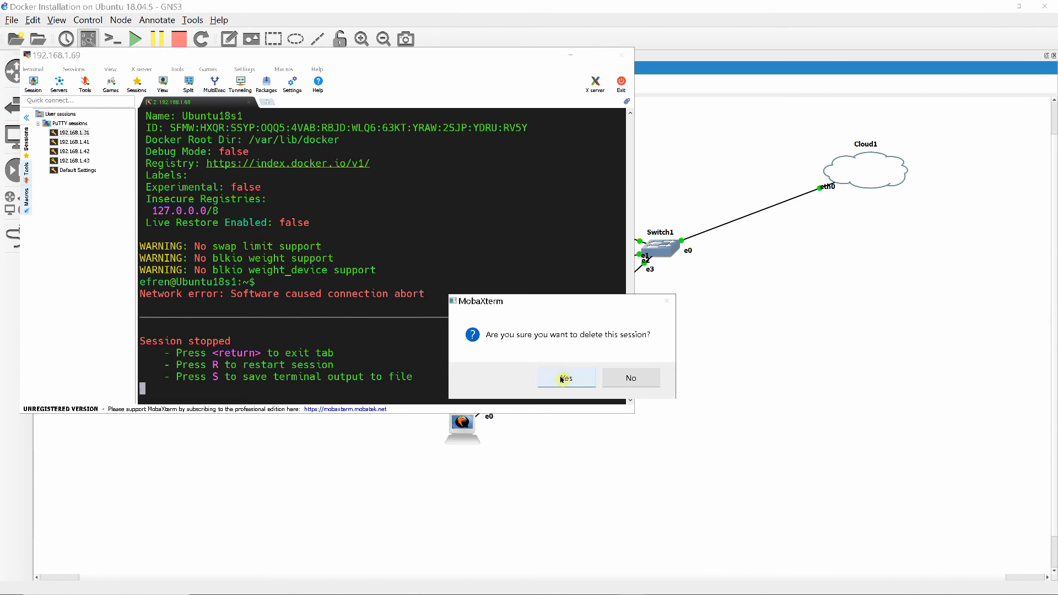
pyautogui.click(566, 377)
# Create a new SSH session to remote host 192.168.1.31 under the PuTTY sessions and trust the server's new host key
pyautogui.rightClick(71, 124)
pyautogui.click(77, 127)
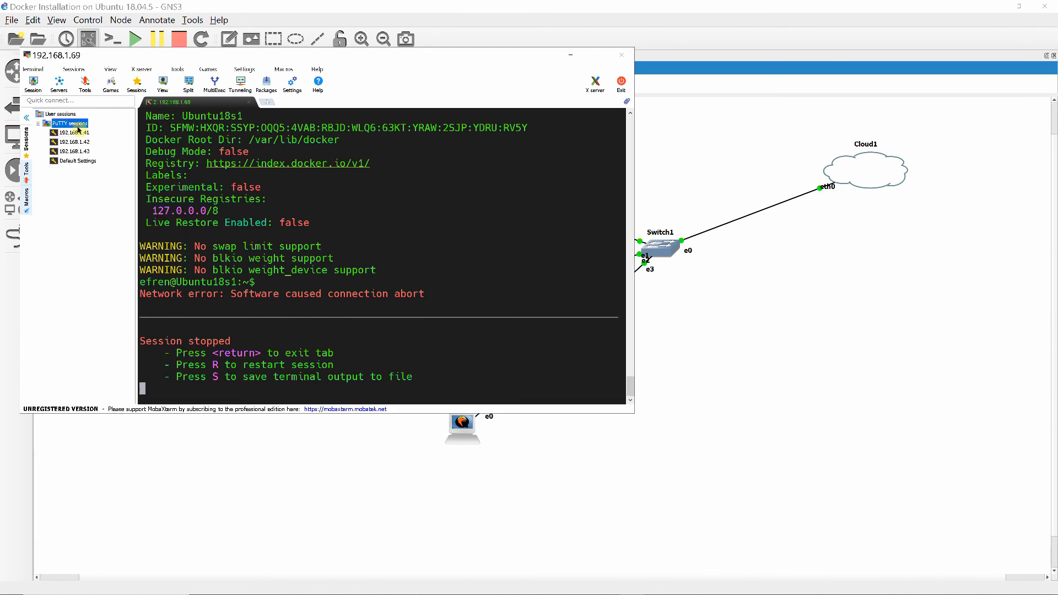
pyautogui.click(347, 197)
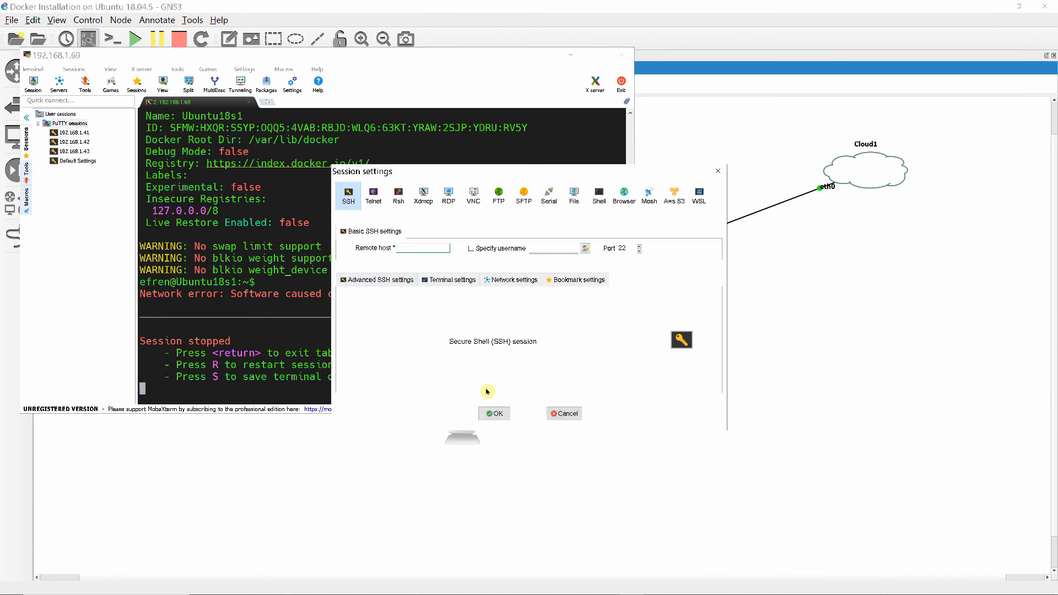
pyautogui.write('192.168.1.31')
pyautogui.click(496, 414)
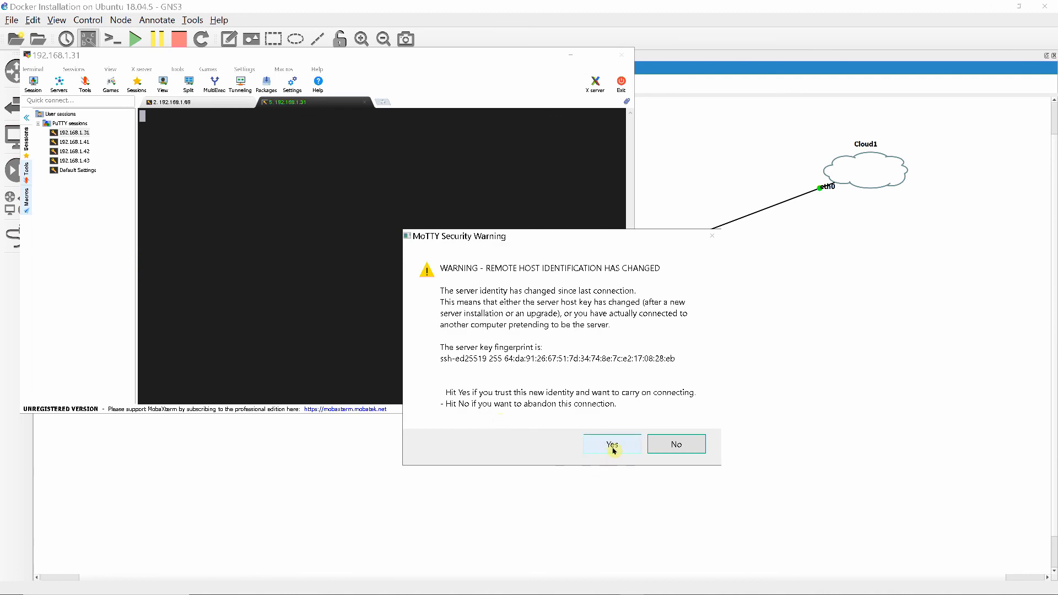
pyautogui.click(613, 447)
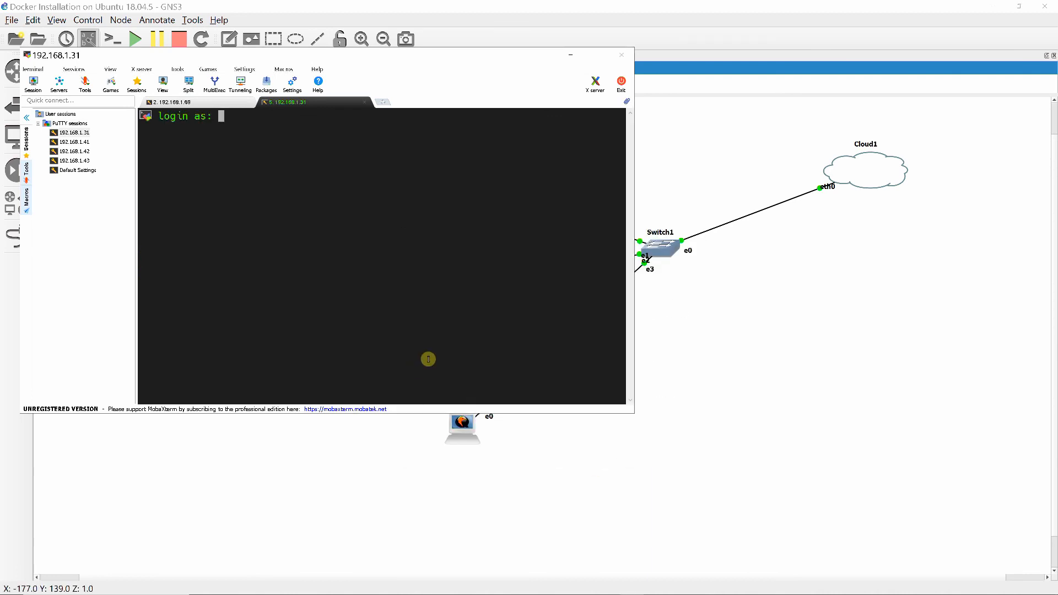
# Sign in to the 192.168.1.31 session with the account's username and clear the terminal
pyautogui.write('afroz')
pyautogui.press('Return')
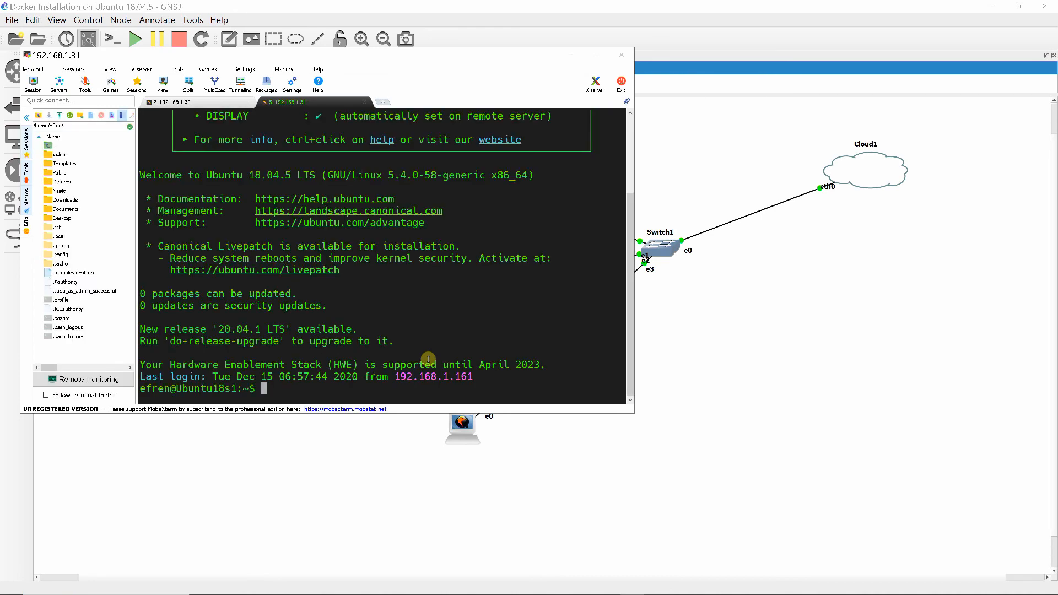
pyautogui.write('clear')
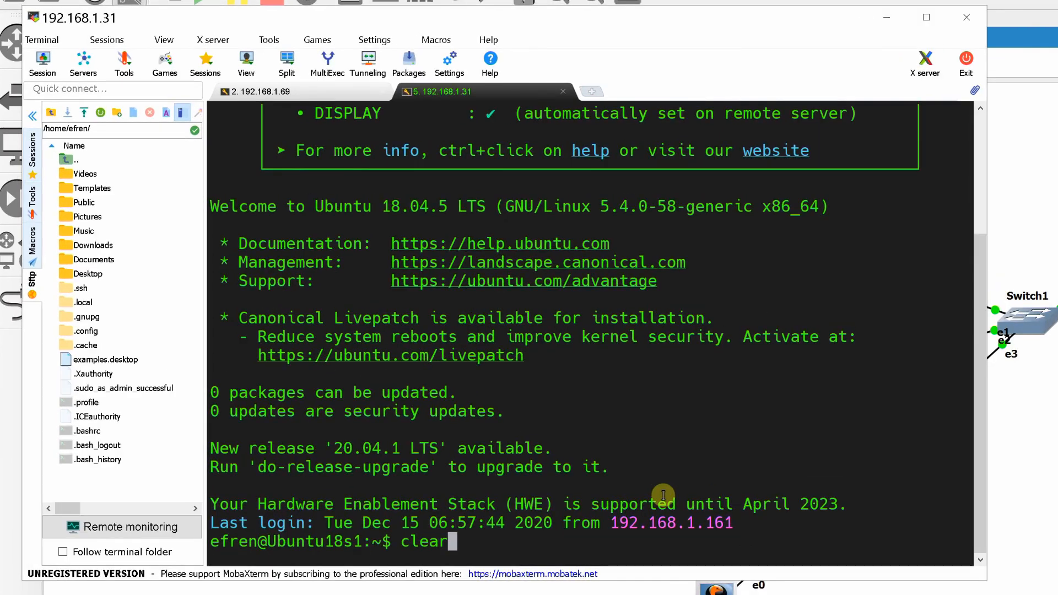
pyautogui.press('Return')
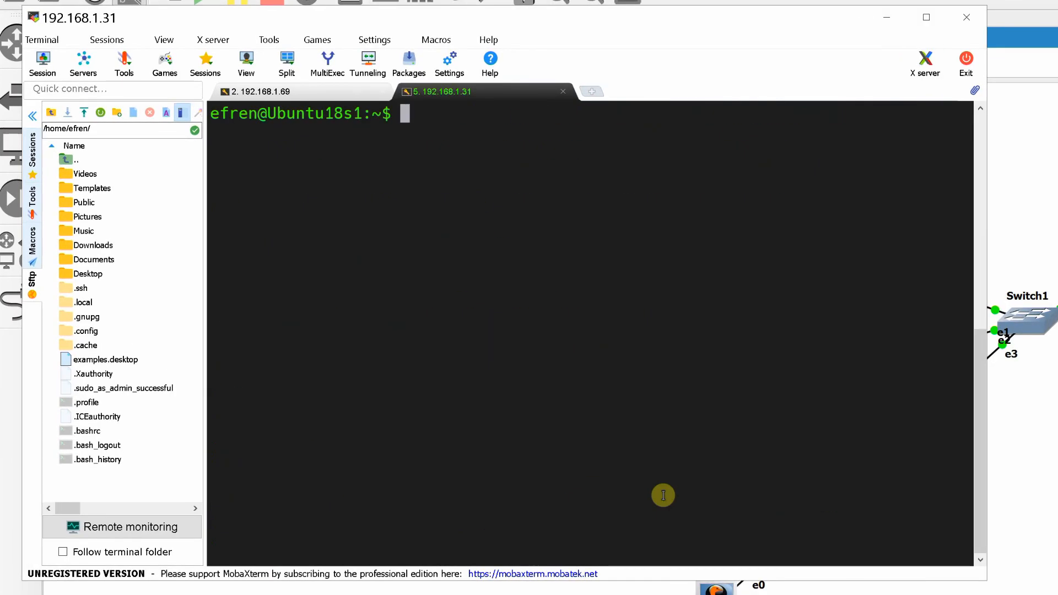
# List the Docker images and the Docker networks on the 192.168.1.31 node with docker images and docker network ls
pyautogui.write('docker images')
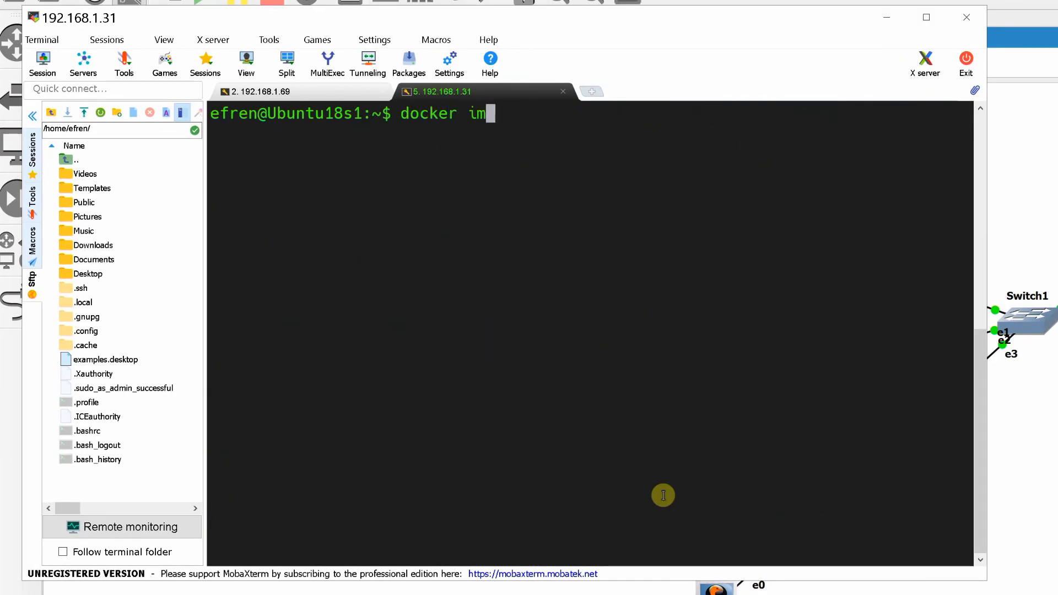
pyautogui.press('Return')
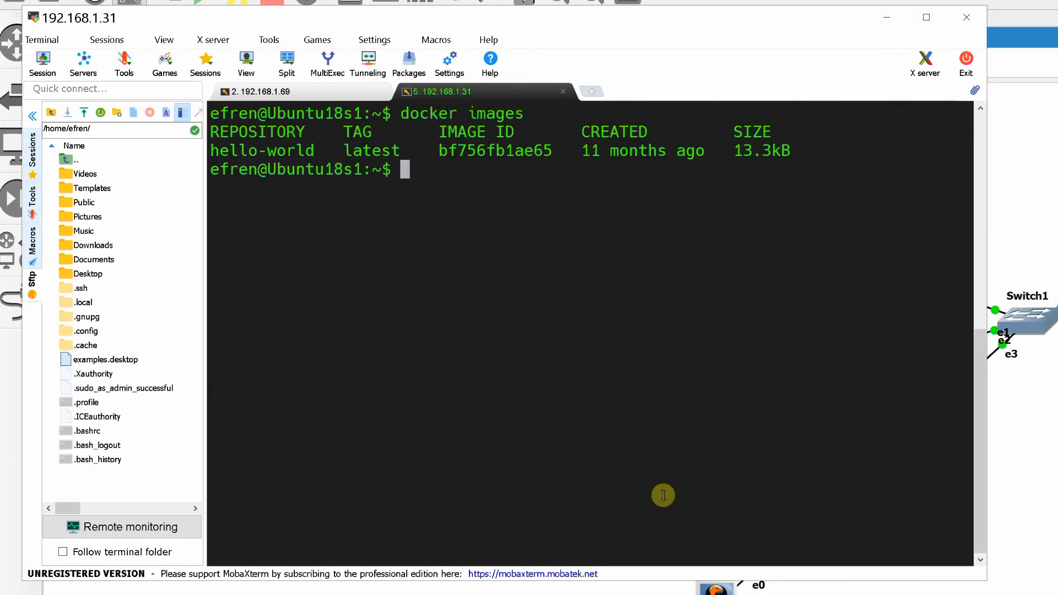
pyautogui.write('docker network ls')
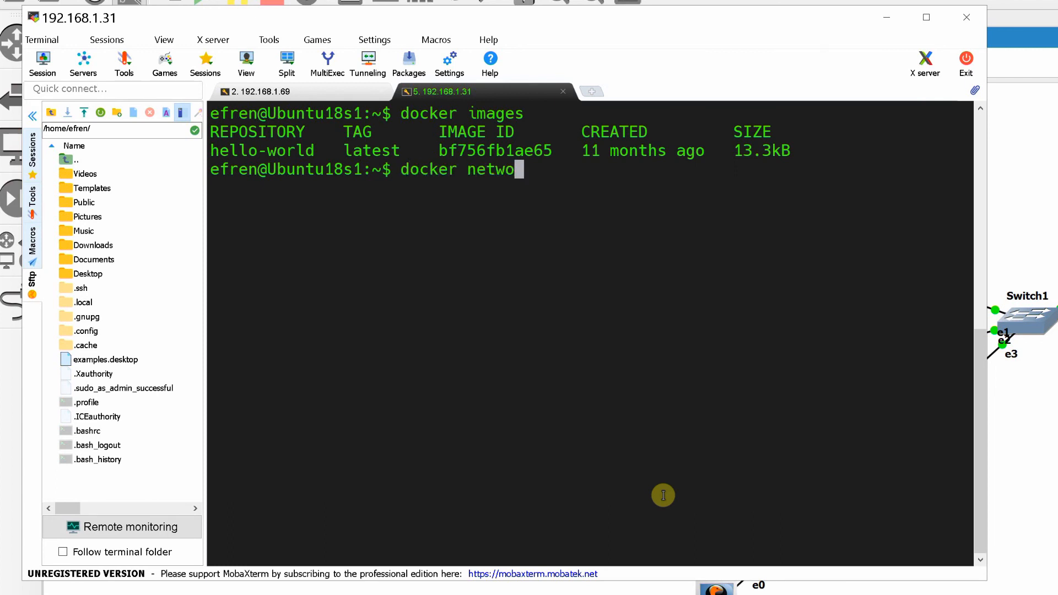
pyautogui.press('Return')
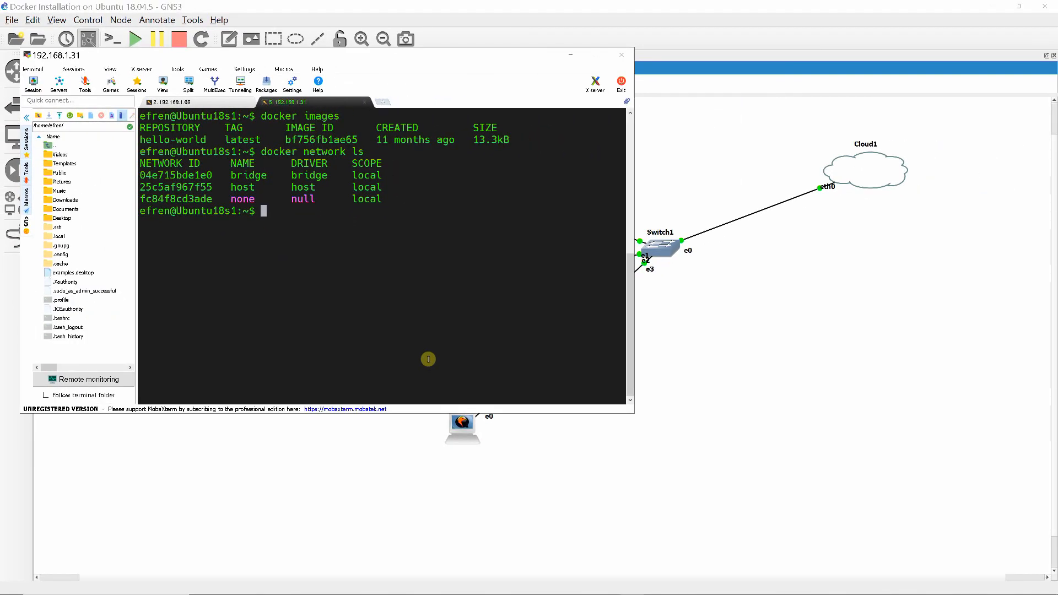
# Create a new SSH session to remote host 192.168.1.32 and trust the server's new host key
pyautogui.click(33, 84)
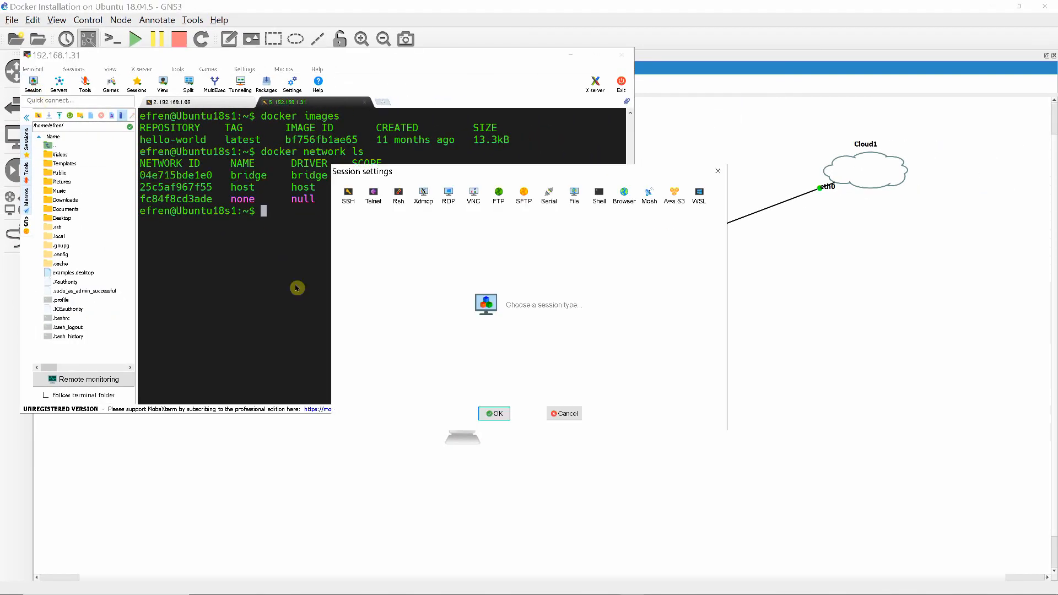
pyautogui.click(349, 196)
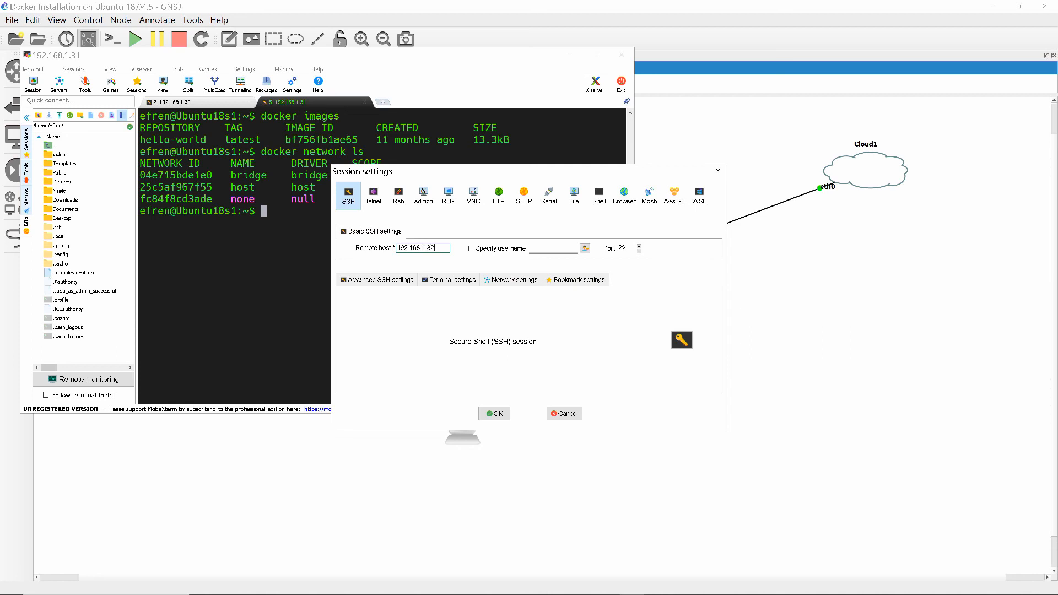
pyautogui.click(494, 414)
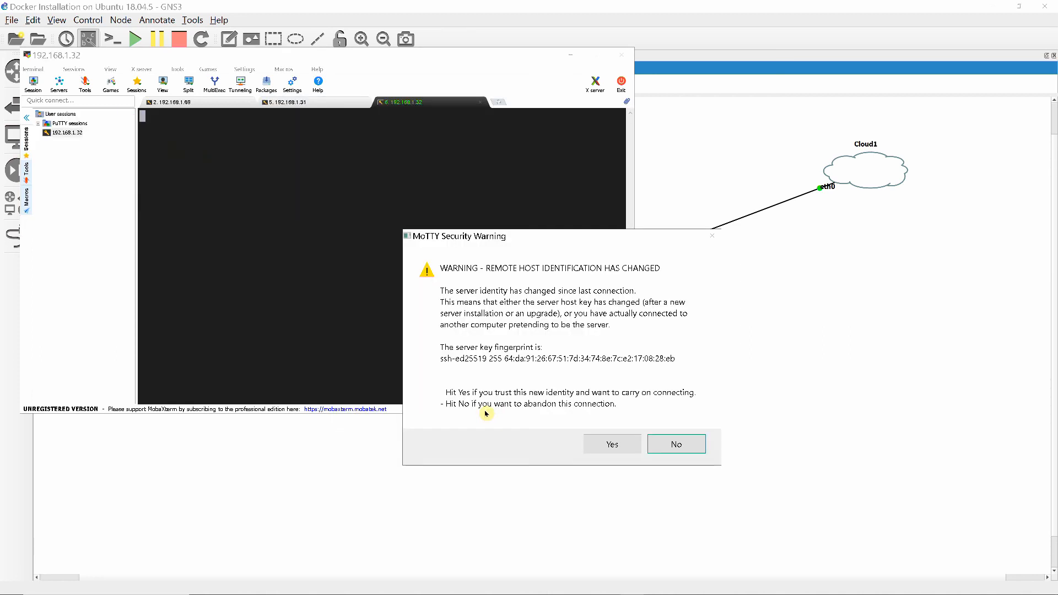
pyautogui.click(611, 444)
# Sign in to the 192.168.1.32 session with the account's username and clear the terminal
pyautogui.write('efren')
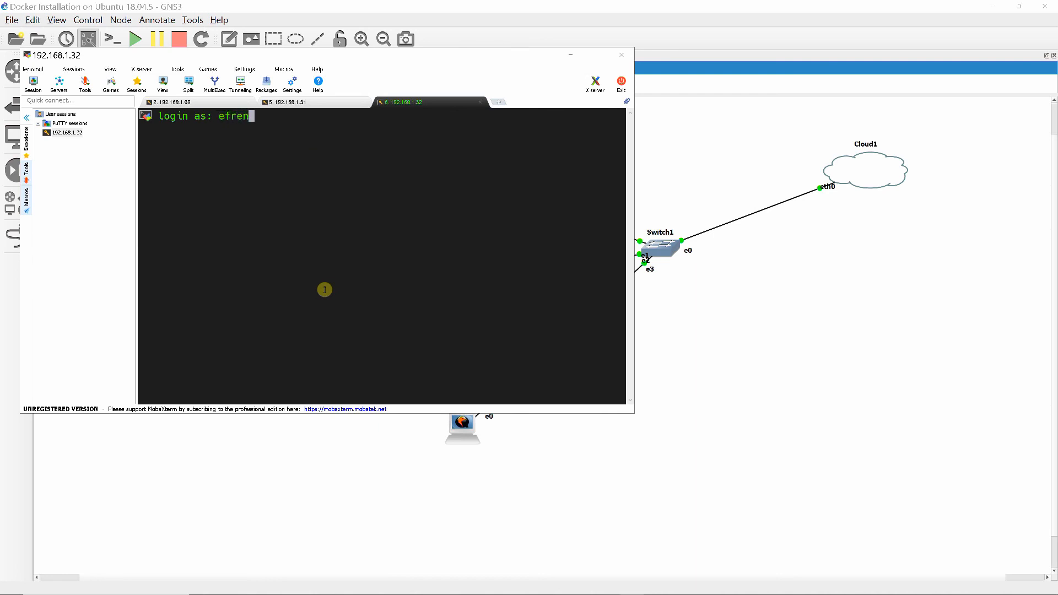
pyautogui.press('Return')
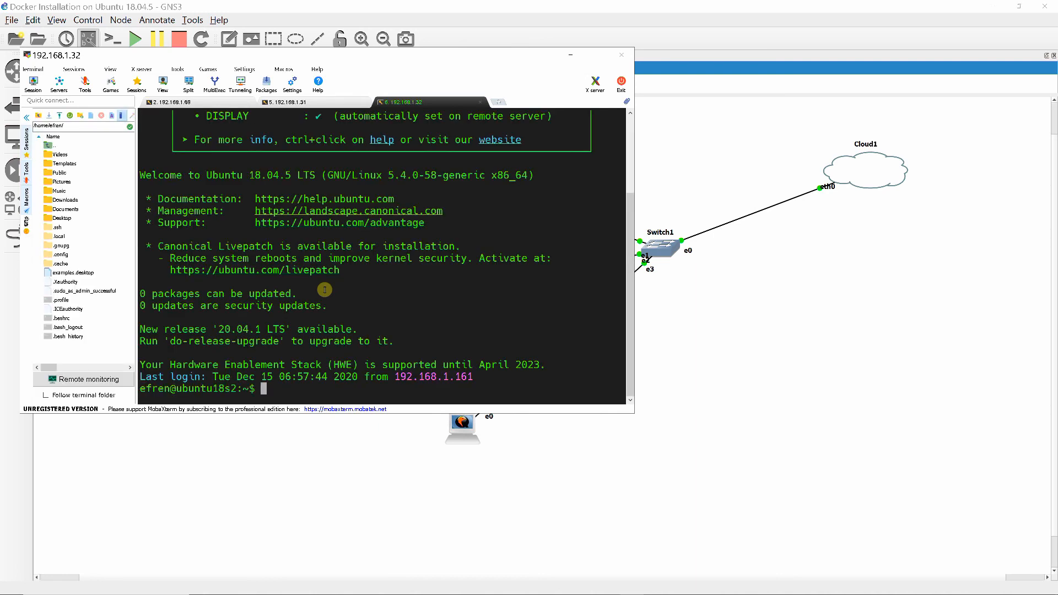
pyautogui.write('clear')
pyautogui.press('Return')
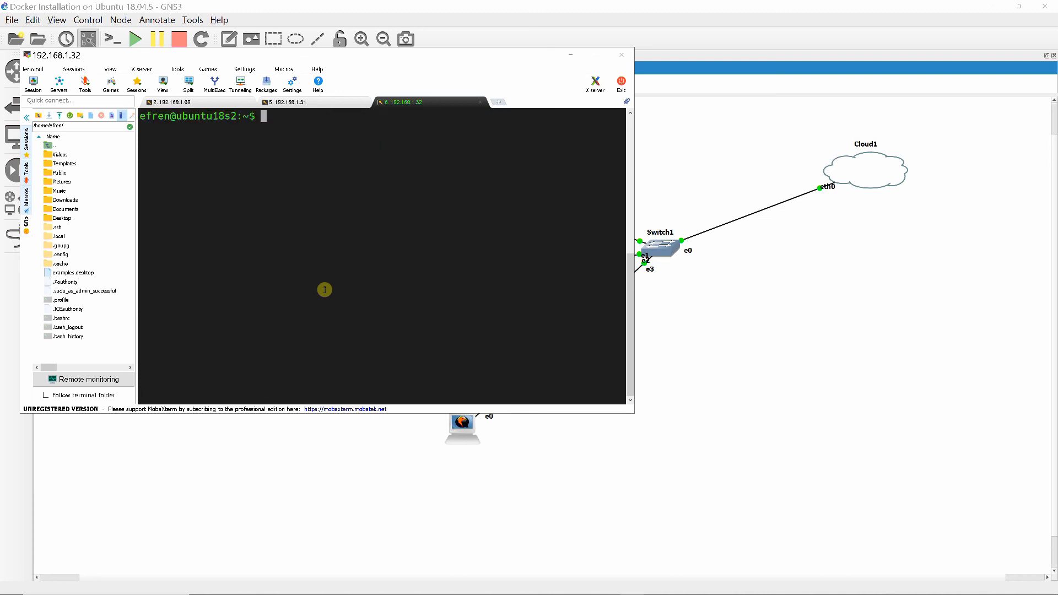
# List the Docker images and the Docker networks on the 192.168.1.32 node with docker images and docker network ls
pyautogui.write('docker imga')
pyautogui.press('BackSpace')
pyautogui.press('BackSpace')
pyautogui.write('ages')
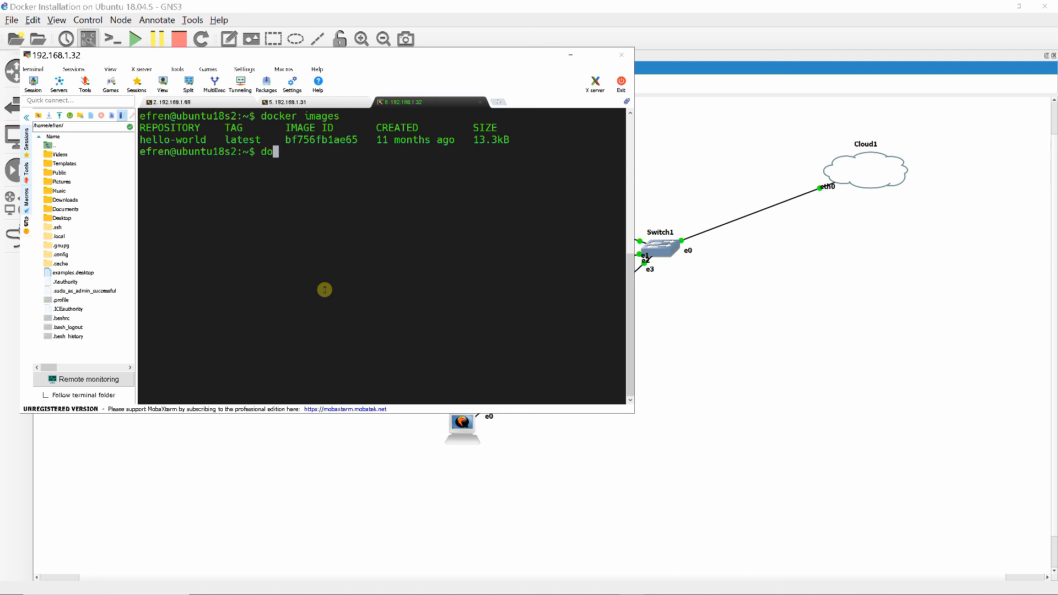
pyautogui.write(' network ls')
pyautogui.press('Return')
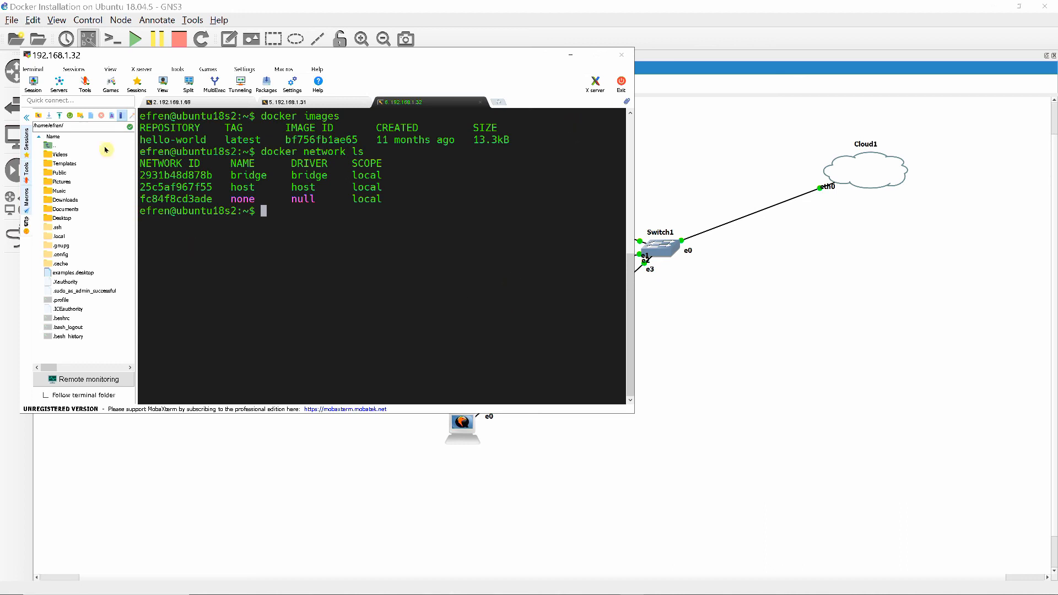
# Create a new SSH session to remote host 192.168.1.33 and trust the server's new host key
pyautogui.click(33, 84)
pyautogui.click(349, 194)
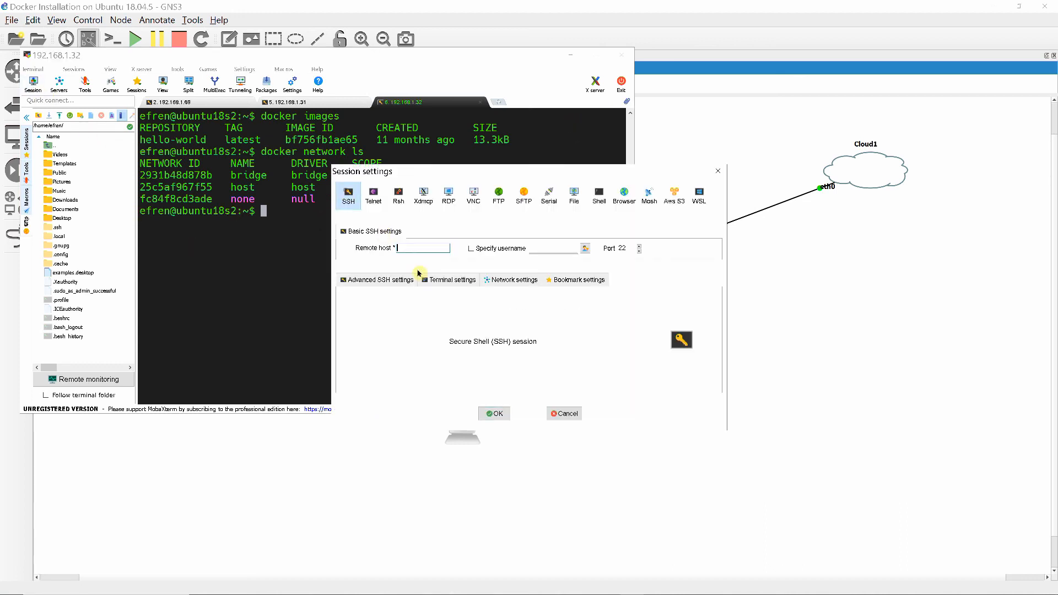
pyautogui.click(405, 247)
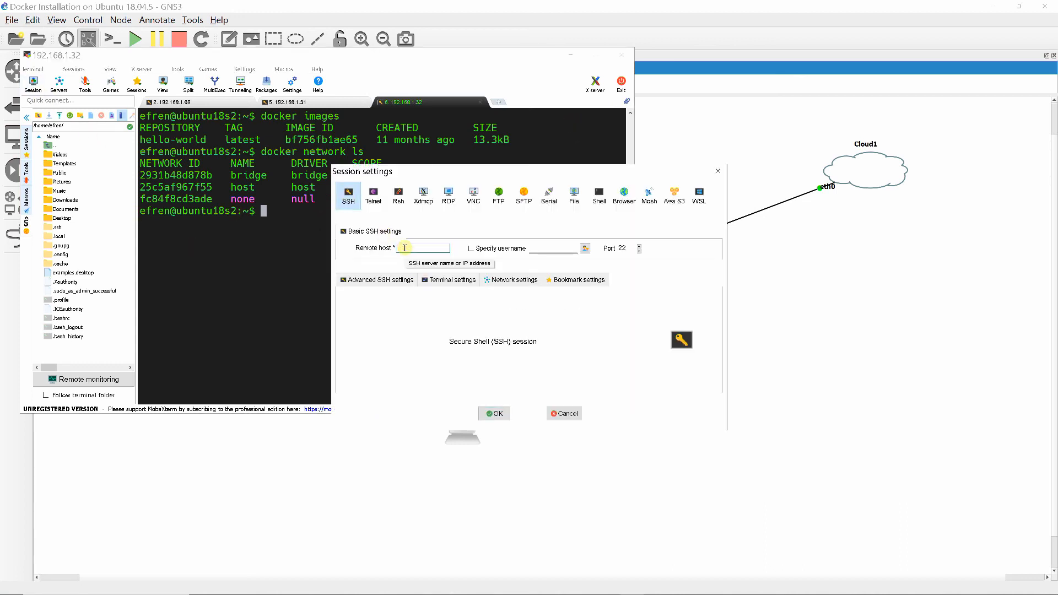
pyautogui.write('192.168.1.33')
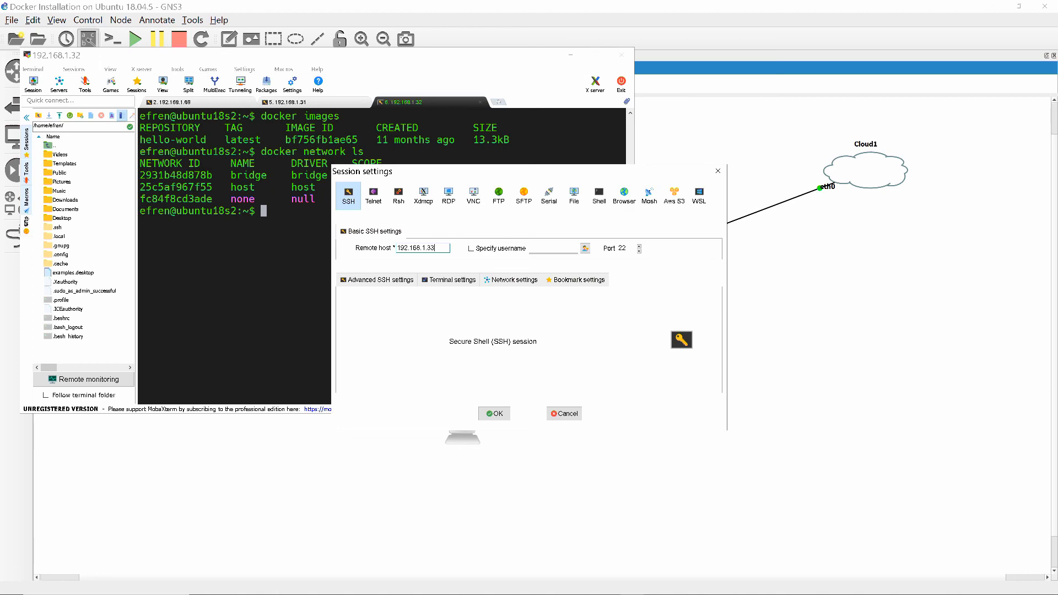
pyautogui.press('Return')
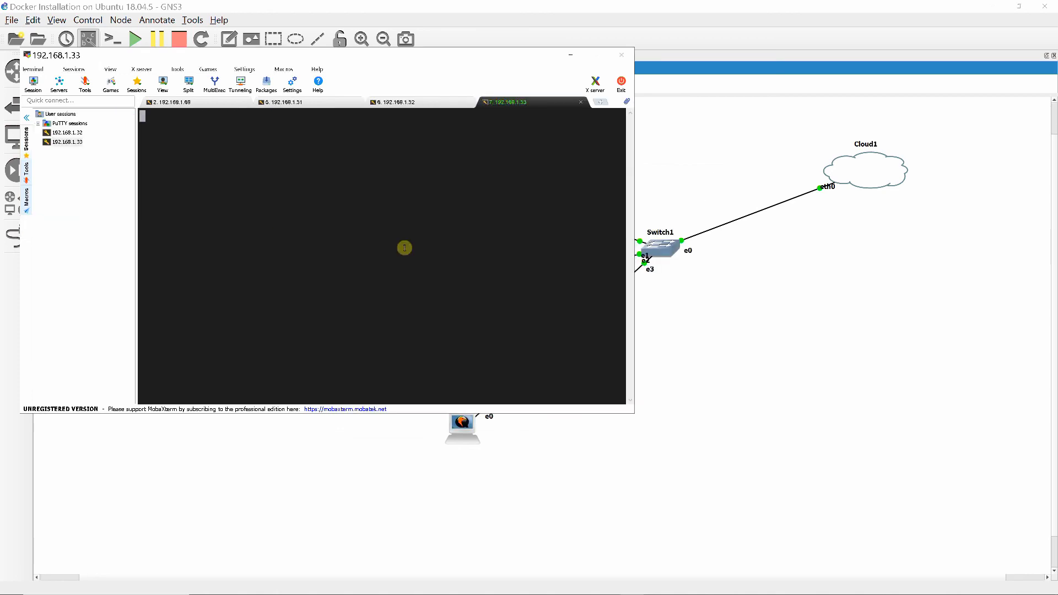
pyautogui.click(607, 442)
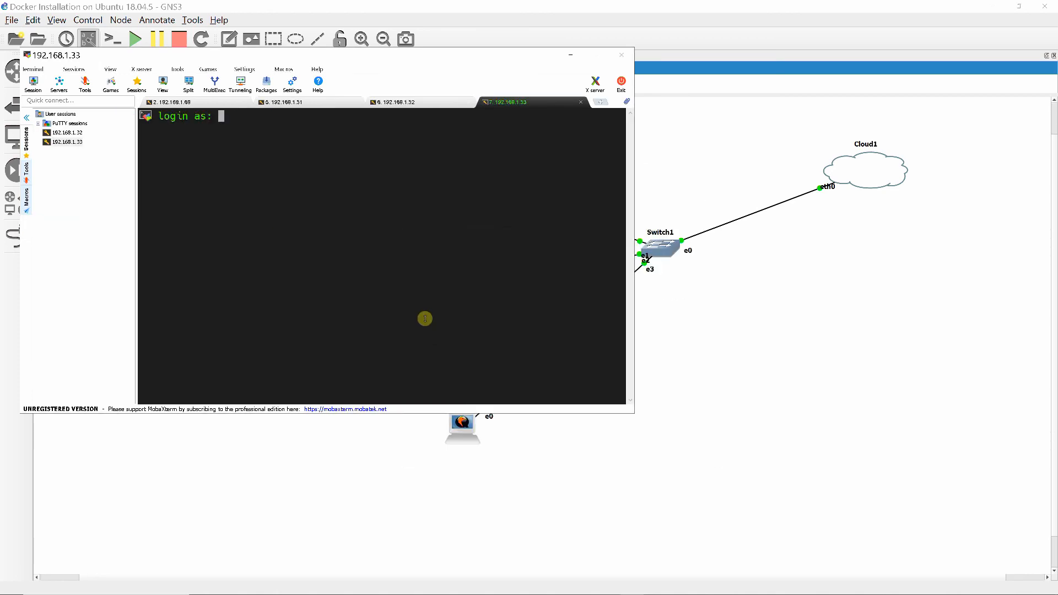
# Sign in to the 192.168.1.33 session with the account's username and clear the terminal
pyautogui.write('efren')
pyautogui.press('Return')
pyautogui.write('clear')
pyautogui.press('Return')
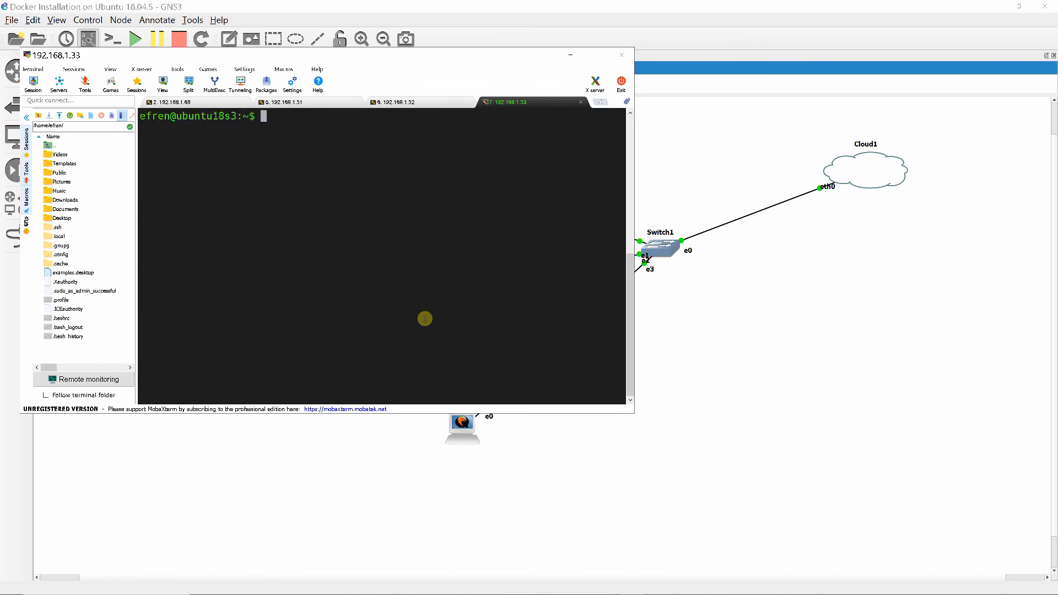
# List the Docker images on the 192.168.1.33 node with docker images
pyautogui.write('docker images')
pyautogui.press('Return')
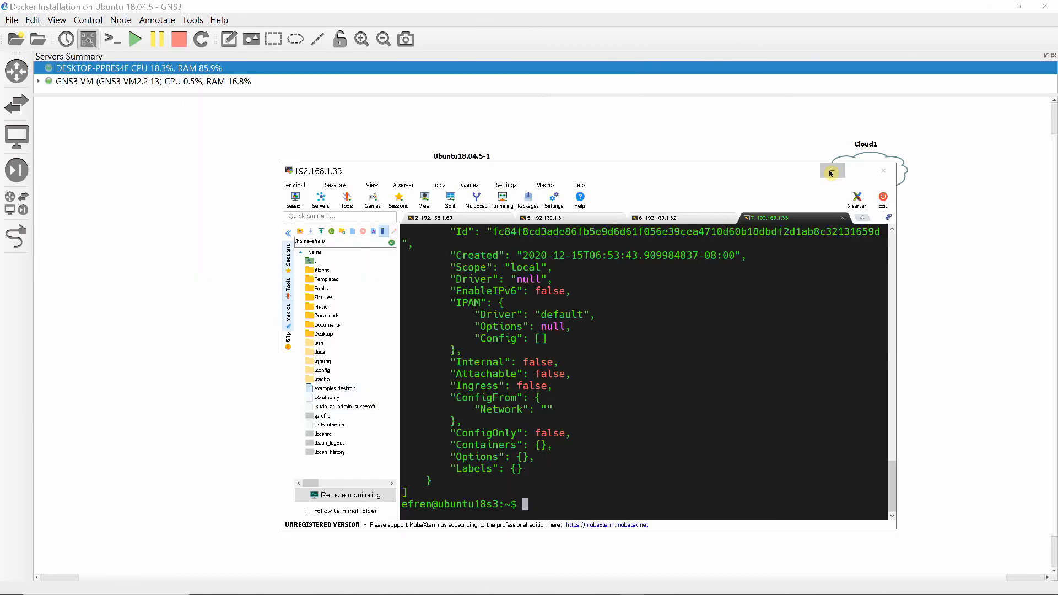
# Minimize the SSH terminal window and switch back to the three-node topology in GNS3
pyautogui.click(832, 171)
pyautogui.scroll(1, 828, 527)
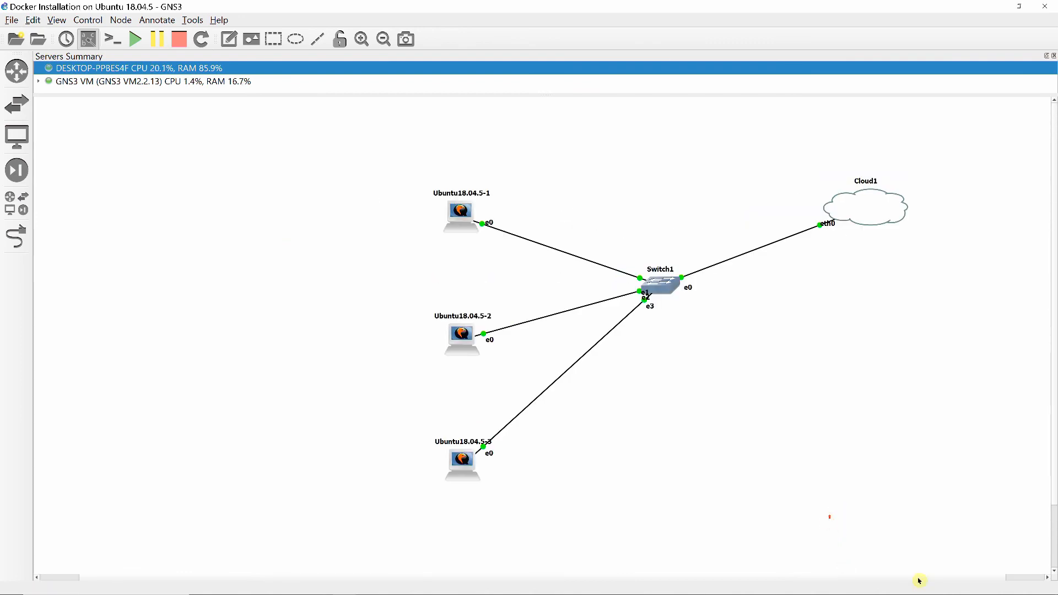
pyautogui.moveTo(948, 593)
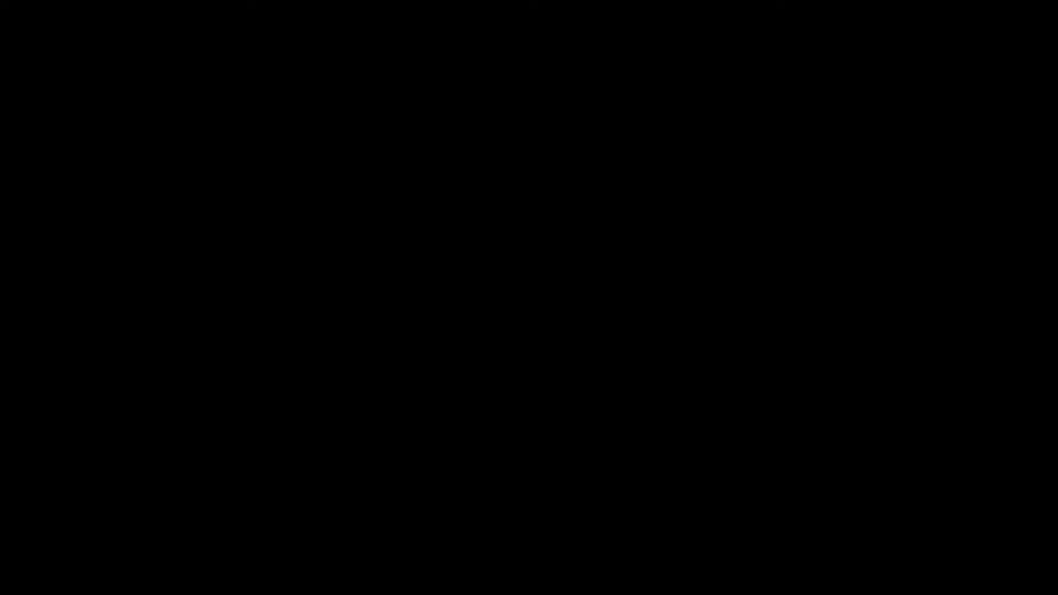